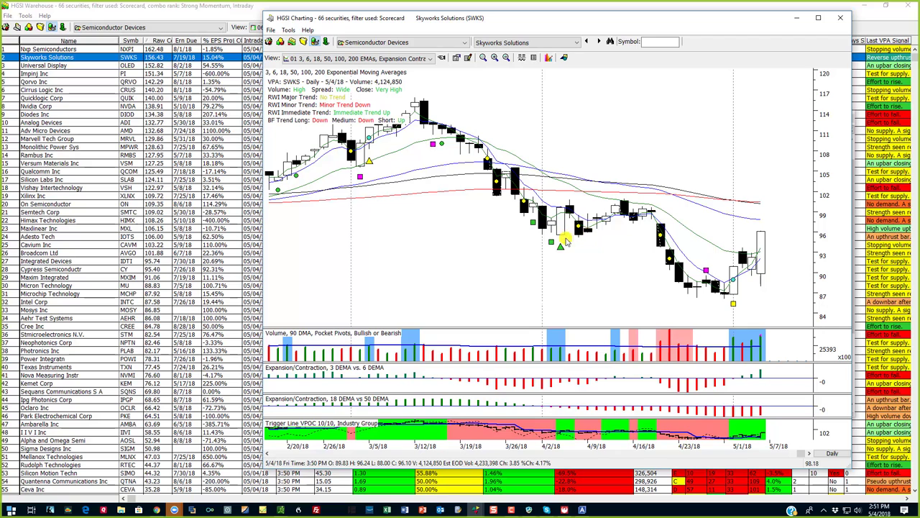
# Change the Group Index indicator's line color to black on the Skyworks Solutions chart.
pyautogui.rightClick(523, 115)
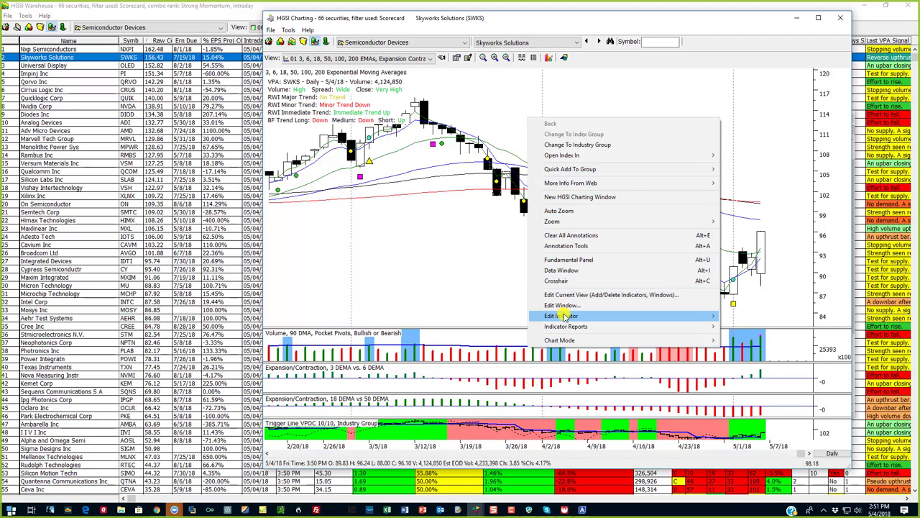
pyautogui.moveTo(564, 317)
pyautogui.click(748, 322)
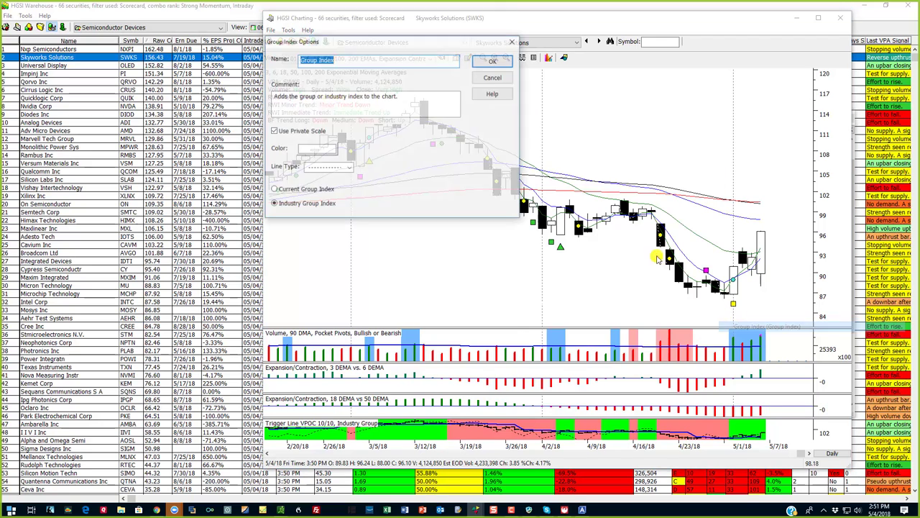
pyautogui.click(322, 149)
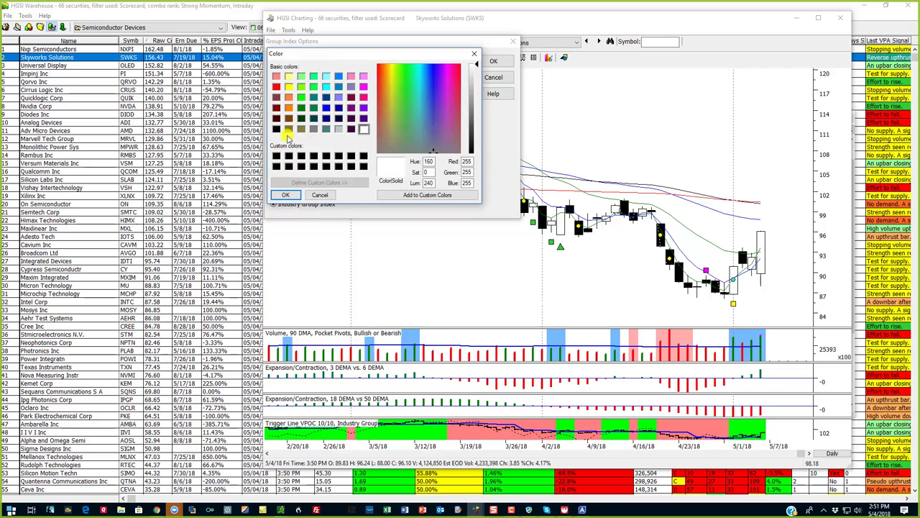
pyautogui.click(276, 129)
pyautogui.click(285, 195)
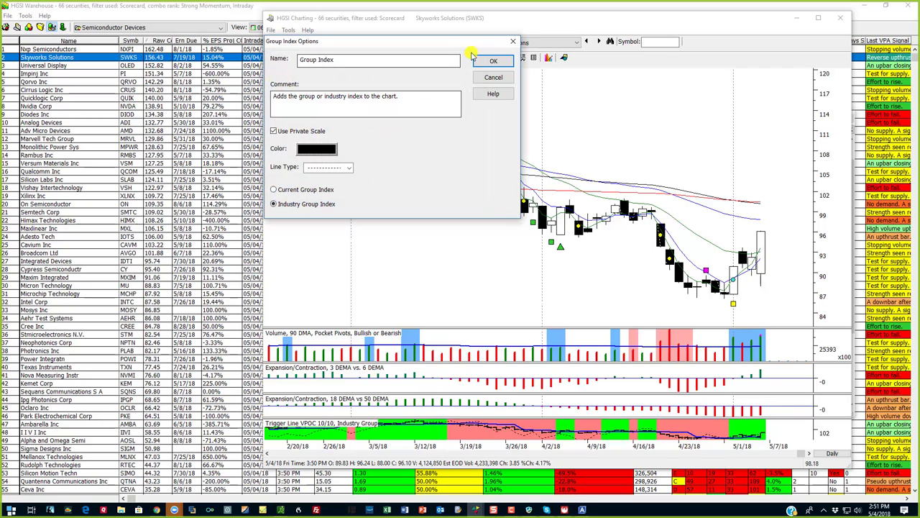
pyautogui.click(489, 62)
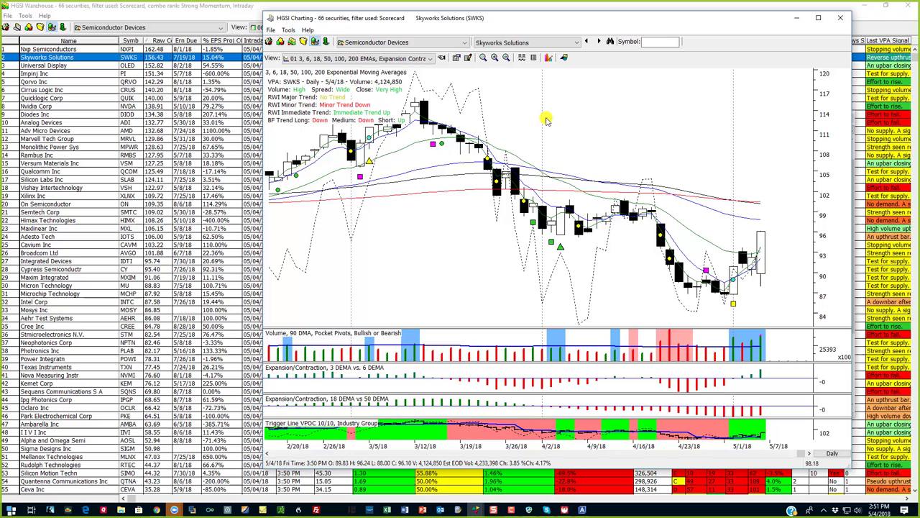
# Return to the warehouse list and switch its group from Semiconductor Devices to All Securities.
pyautogui.click(165, 57)
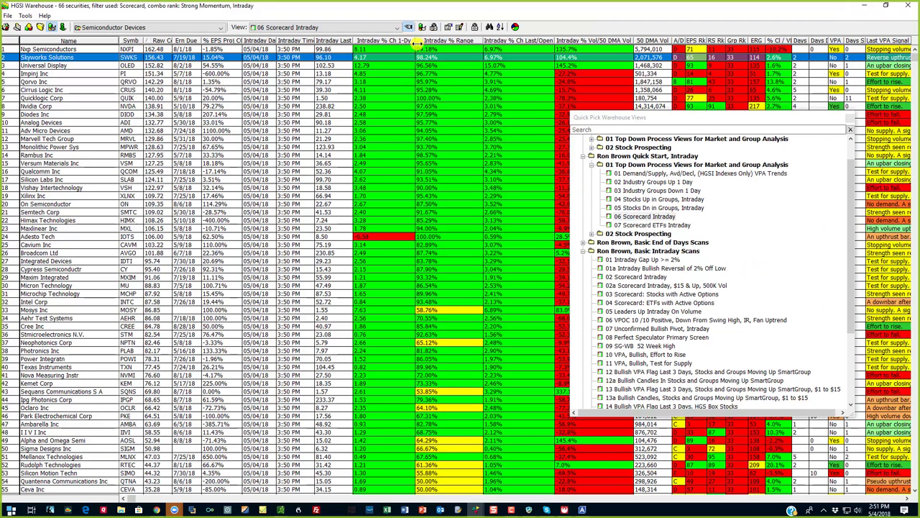
pyautogui.rightClick(456, 60)
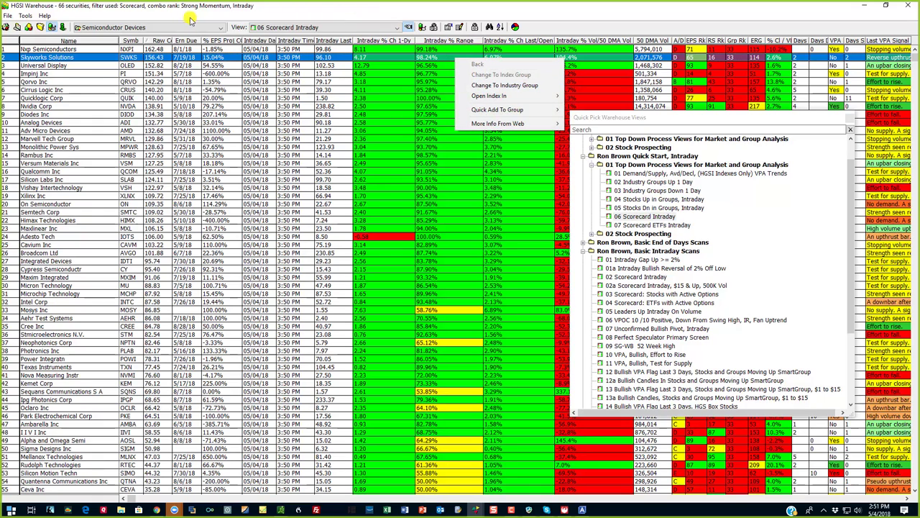
pyautogui.click(219, 29)
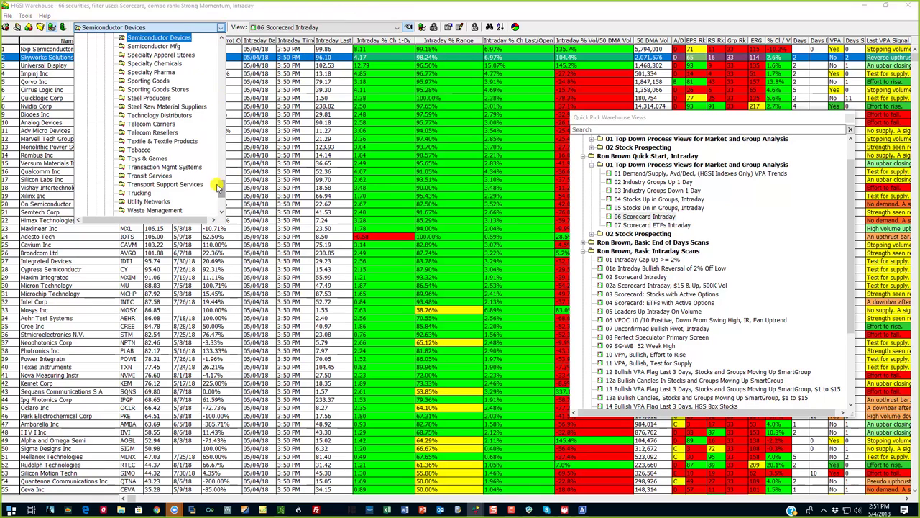
pyautogui.moveTo(220, 189); pyautogui.dragTo(222, 42)
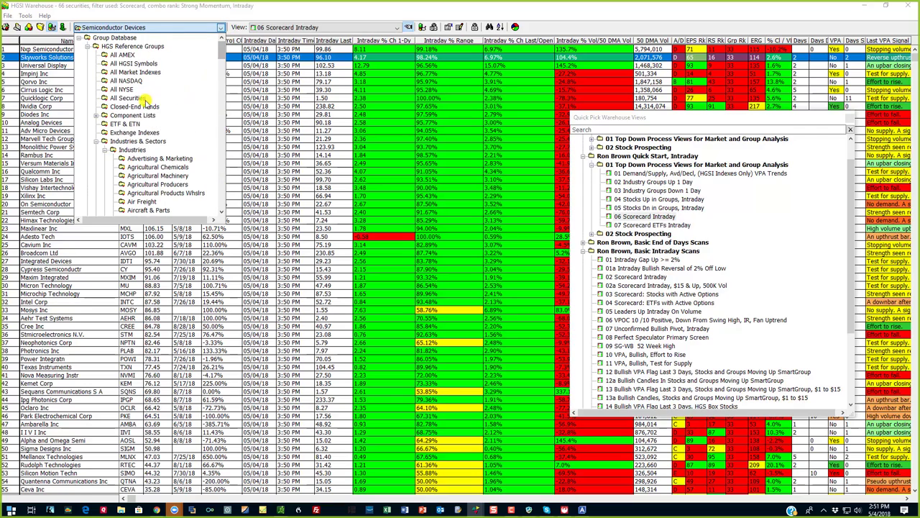
pyautogui.press('Escape')
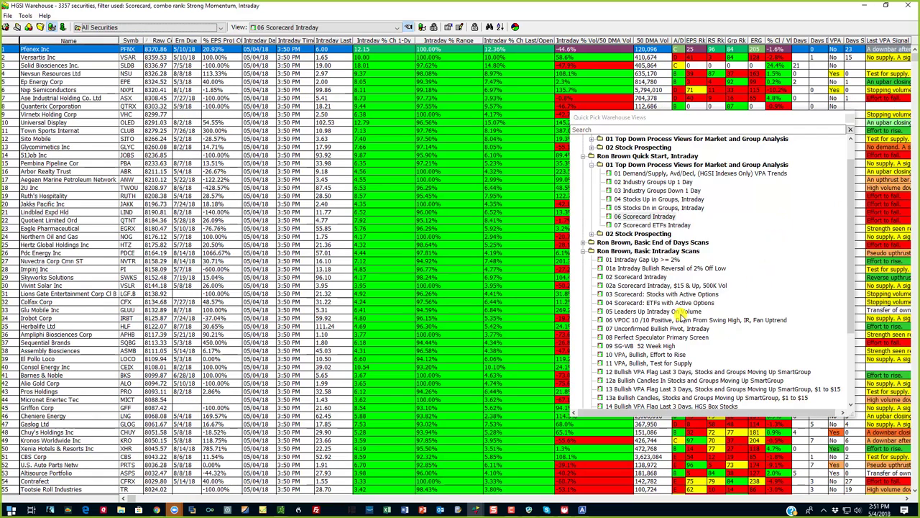
# Review the intraday scans 12a Bullish Candles In Stocks and Groups Moving Up SmartGroup and 13a, its $1 to $15 version.
pyautogui.click(649, 380)
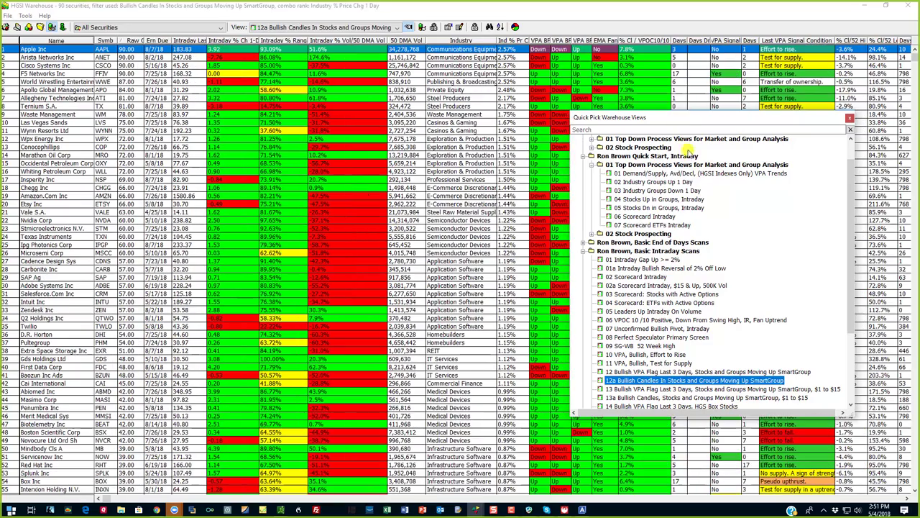
pyautogui.moveTo(688, 117); pyautogui.dragTo(709, 48)
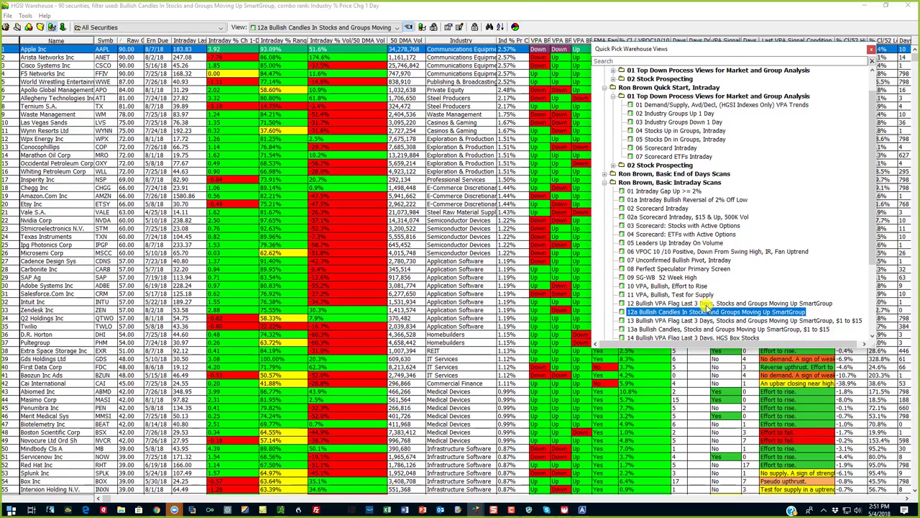
pyautogui.scroll(-1, 706, 307)
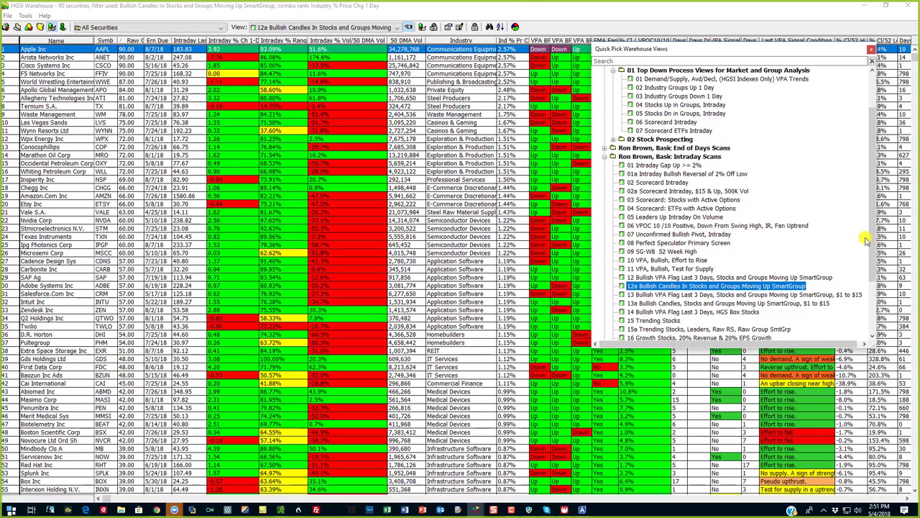
pyautogui.click(777, 303)
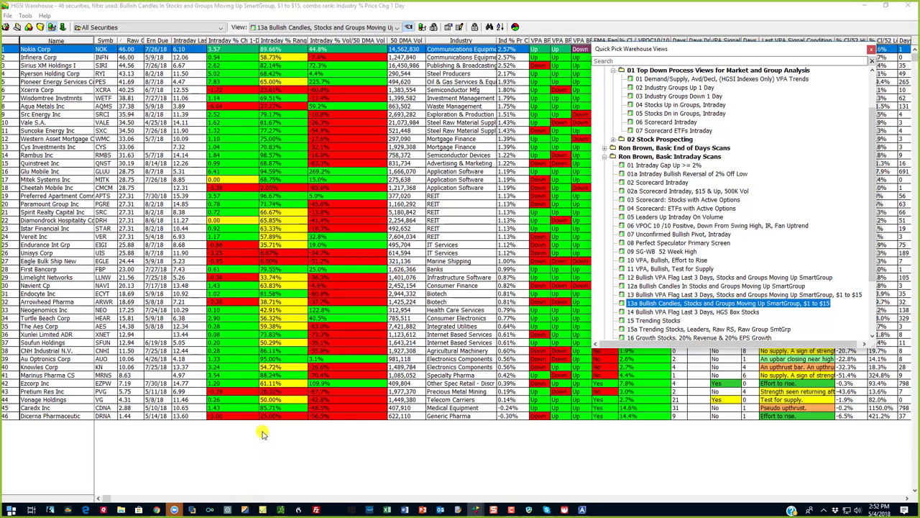
pyautogui.click(669, 286)
pyautogui.click(670, 302)
# Load the 15 Trending Stocks view from the basic intraday scans and close the Quick Pick Warehouse Views window.
pyautogui.moveTo(870, 264); pyautogui.dragTo(869, 302)
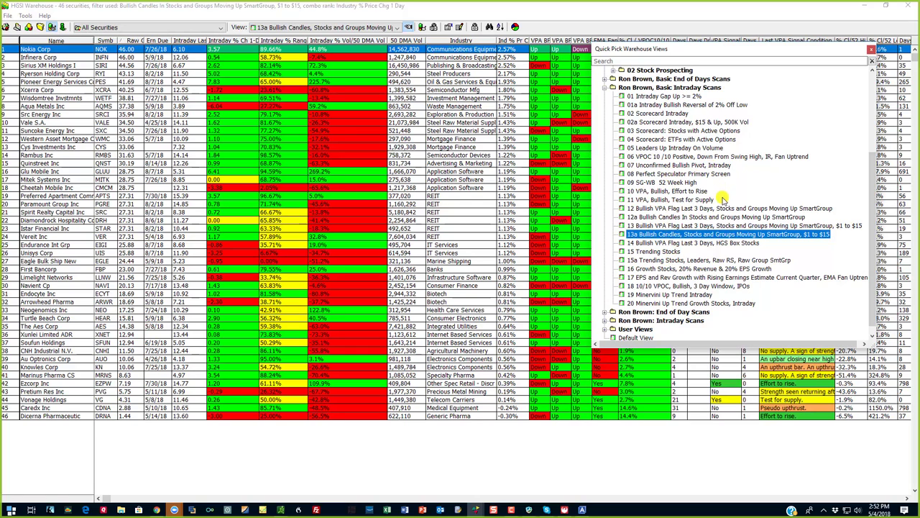
pyautogui.click(656, 252)
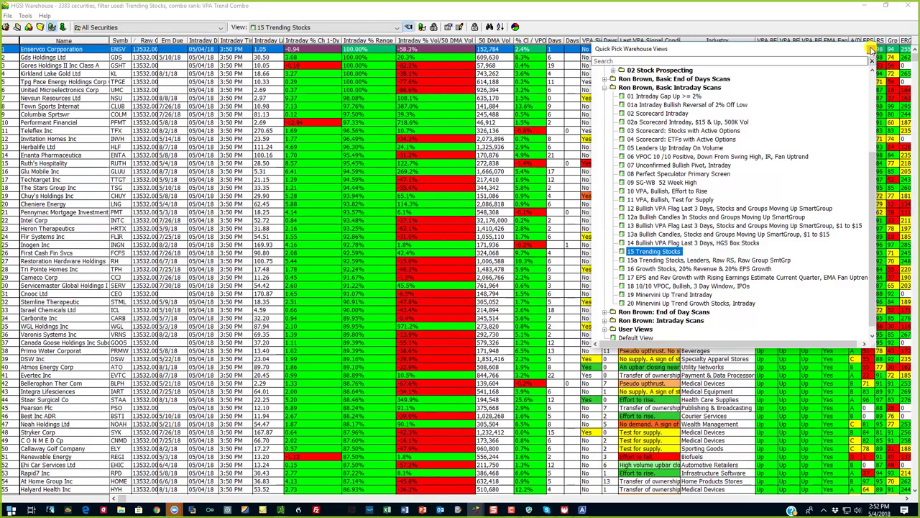
pyautogui.click(871, 49)
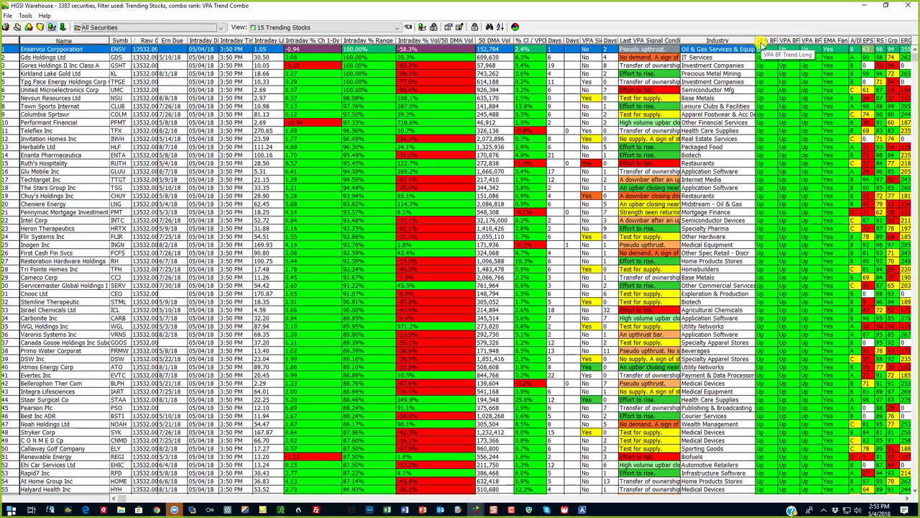
# Open the chart of Enservco Corporation from the list and switch it to Gds Holdings Ltd.
pyautogui.doubleClick(820, 49)
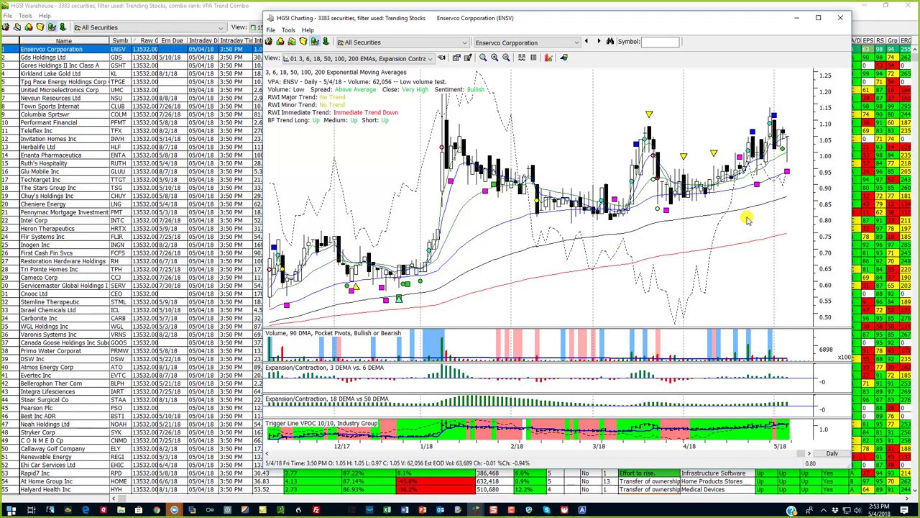
pyautogui.click(92, 57)
pyautogui.doubleClick(92, 58)
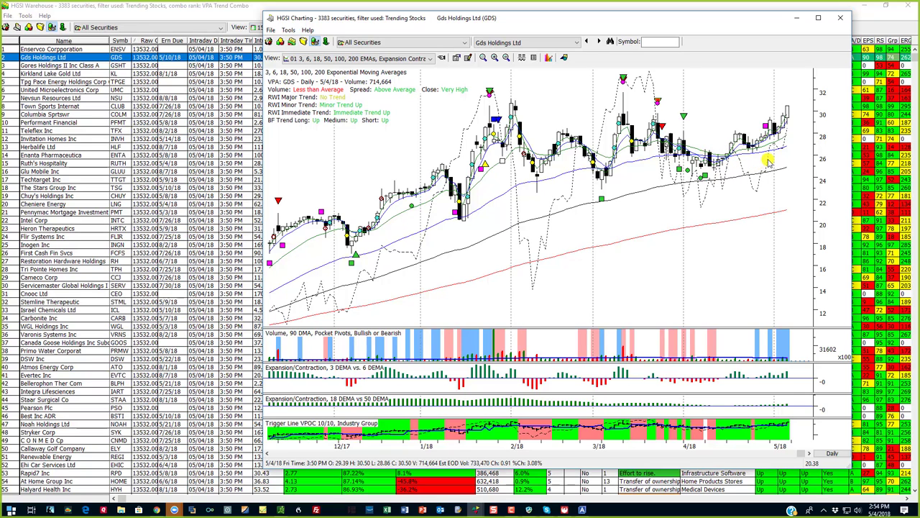
# Compare the GDS chart in the intraday 02 IR View and the 03 IR View with 3, 6, 18 EMAs, returning to the 02 IR View.
pyautogui.click(393, 61)
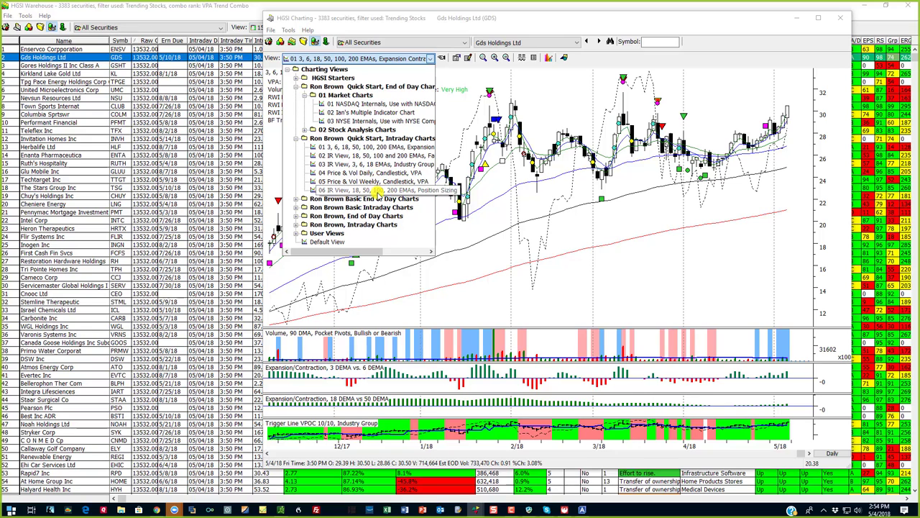
pyautogui.click(379, 155)
pyautogui.click(321, 57)
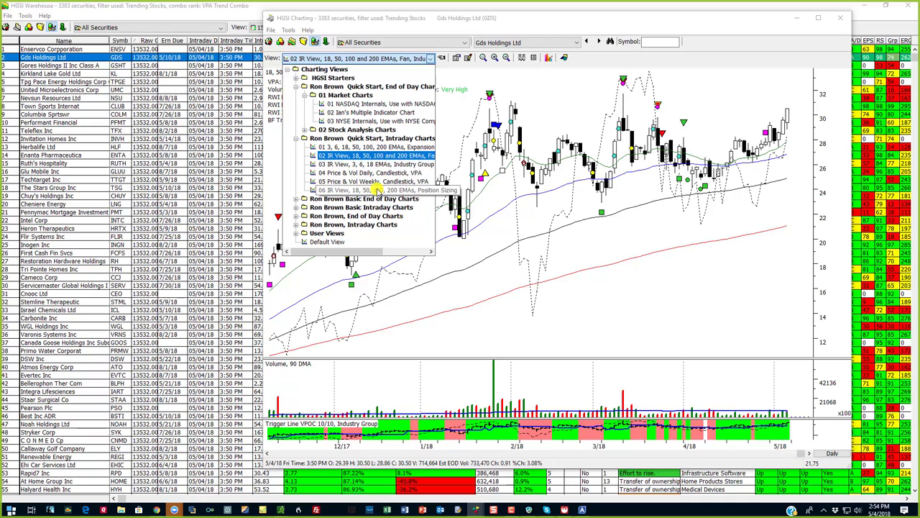
pyautogui.click(388, 164)
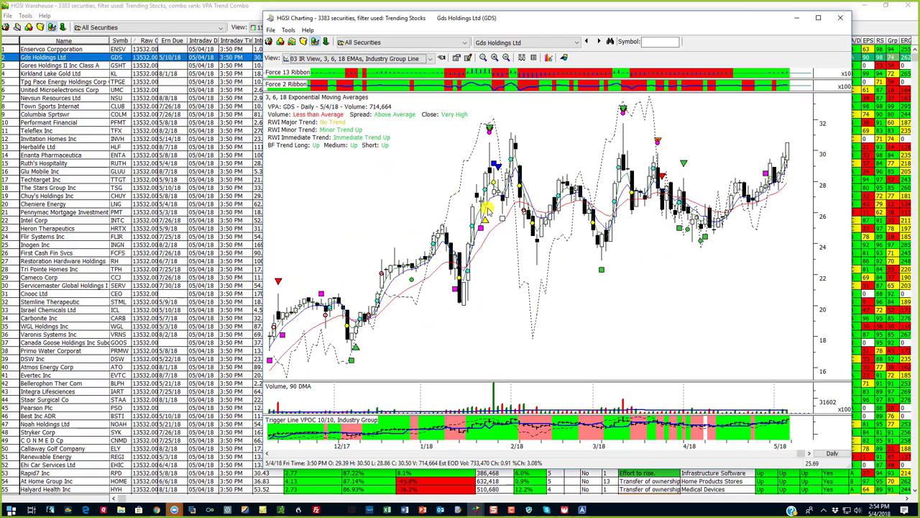
pyautogui.click(376, 57)
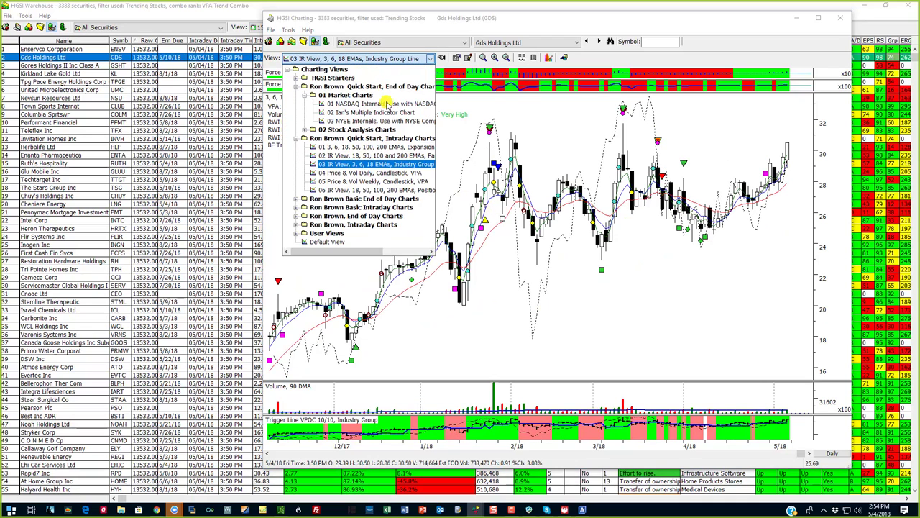
pyautogui.click(374, 155)
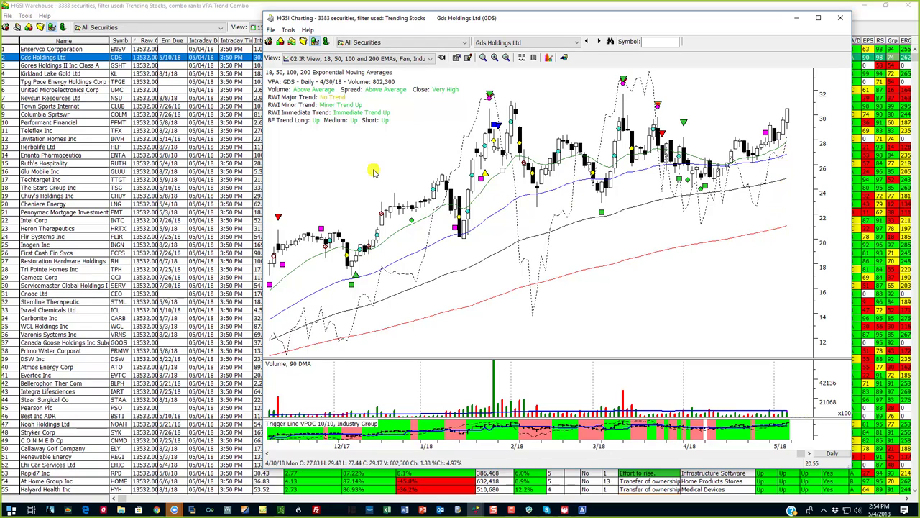
# Reposition the chart window to uncover the list's rating columns, and enlarge the price pane by shrinking the volume pane.
pyautogui.moveTo(751, 22); pyautogui.dragTo(598, 38)
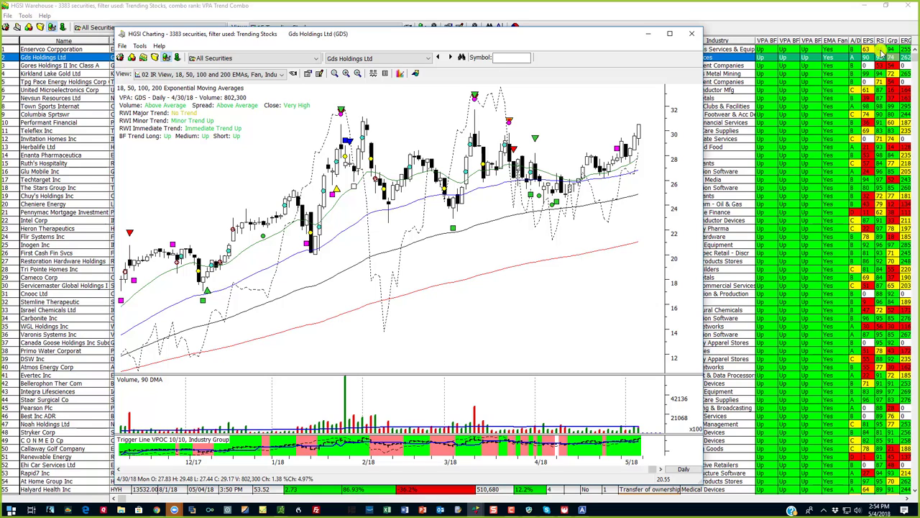
pyautogui.moveTo(470, 38); pyautogui.dragTo(572, 30)
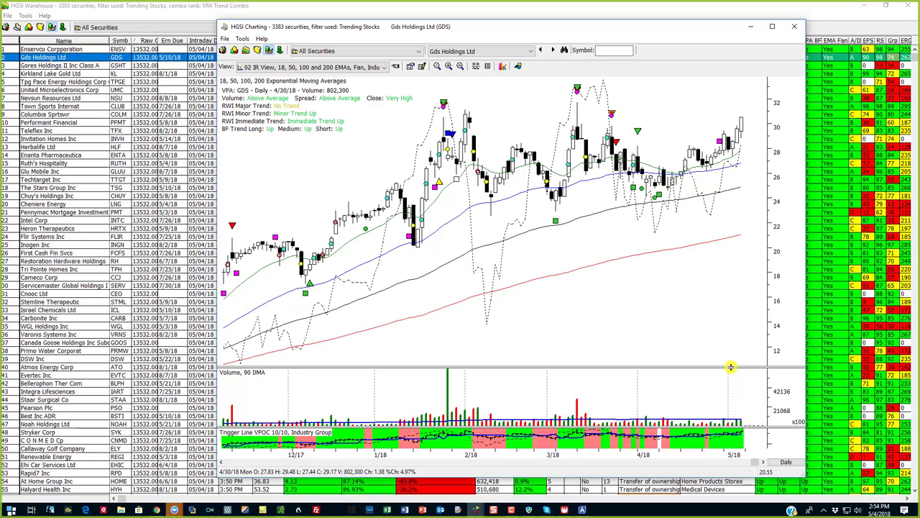
pyautogui.moveTo(731, 366); pyautogui.dragTo(730, 384)
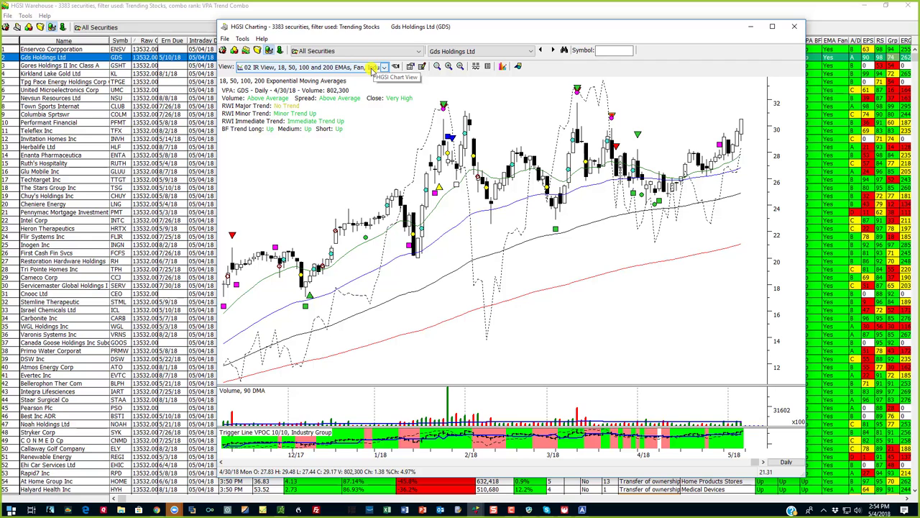
# Apply the 01 view with 3, 6, 18, 50, 100, 200 EMAs and Expansion Contraction, and zoom in on the recent GDS bars.
pyautogui.click(383, 67)
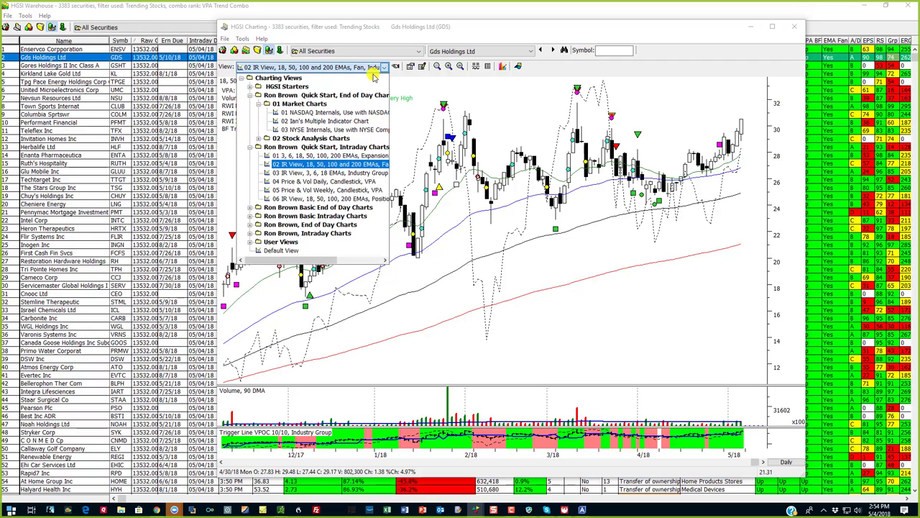
pyautogui.click(317, 161)
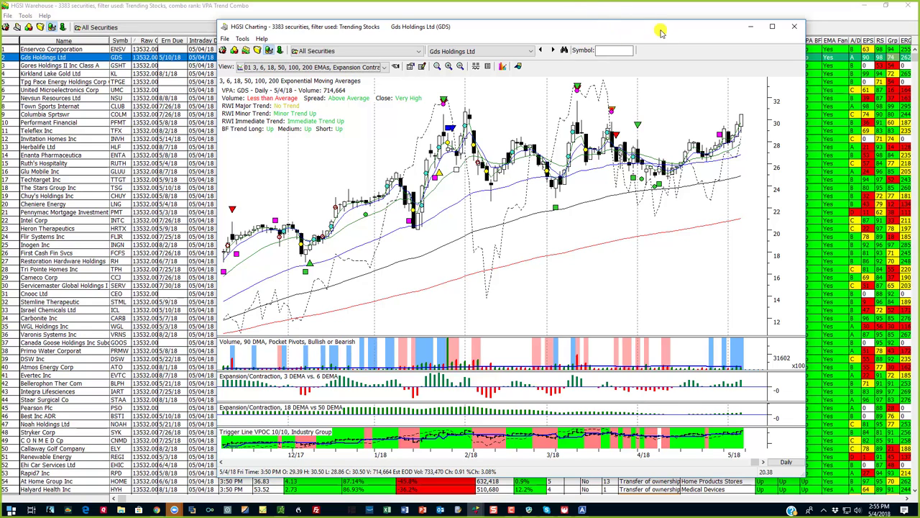
pyautogui.press('Up')
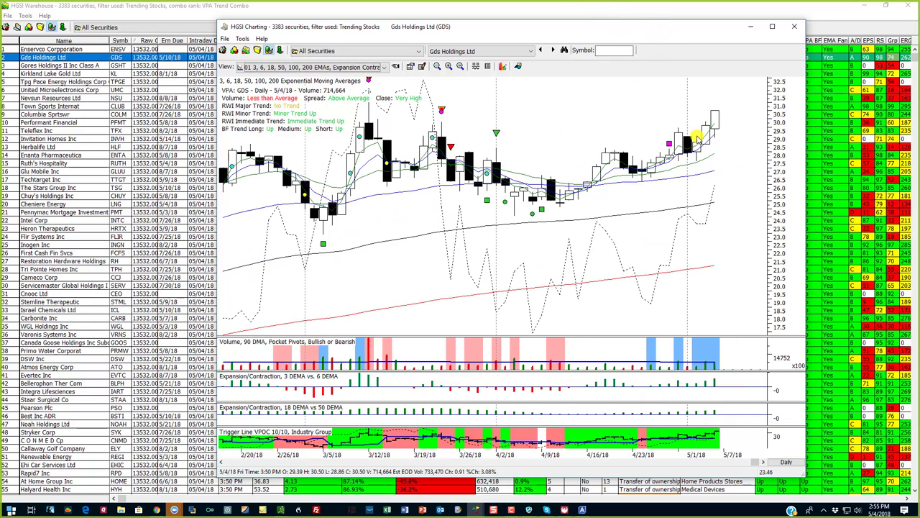
# Examine the late-April and early-May daily bars of GDS for their volume and trend readings, and close the chart window.
pyautogui.click(645, 171)
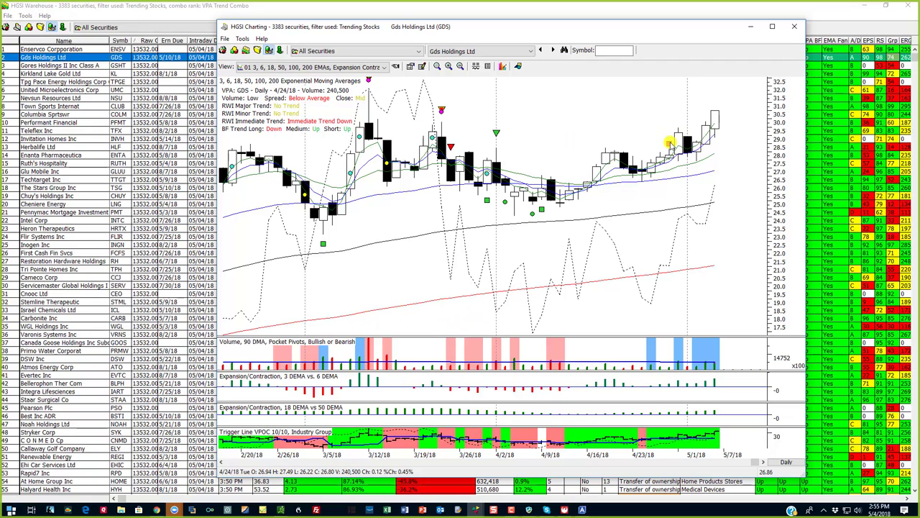
pyautogui.click(716, 121)
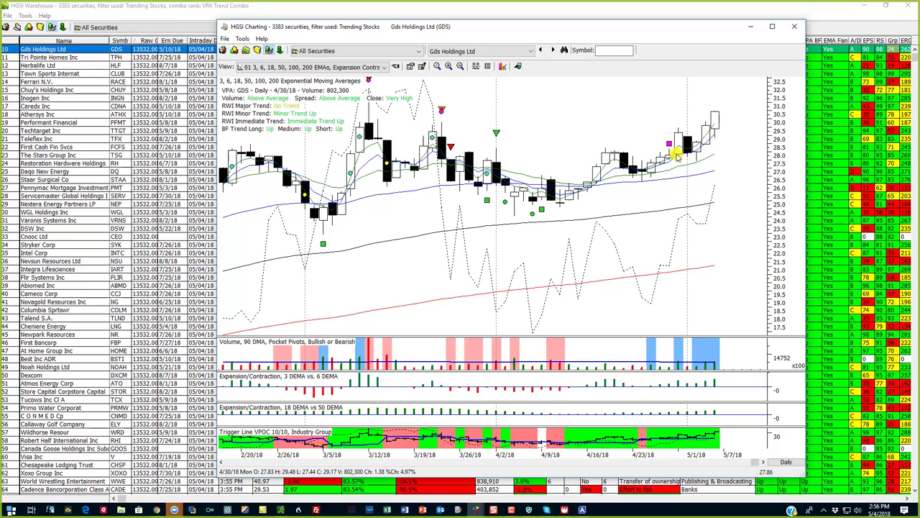
pyautogui.click(711, 131)
pyautogui.press('Right')
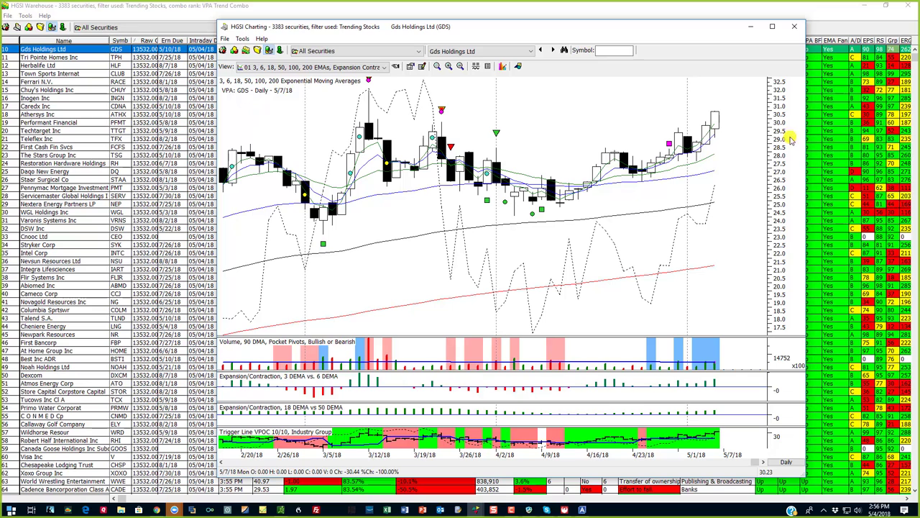
pyautogui.moveTo(719, 124); pyautogui.dragTo(676, 144)
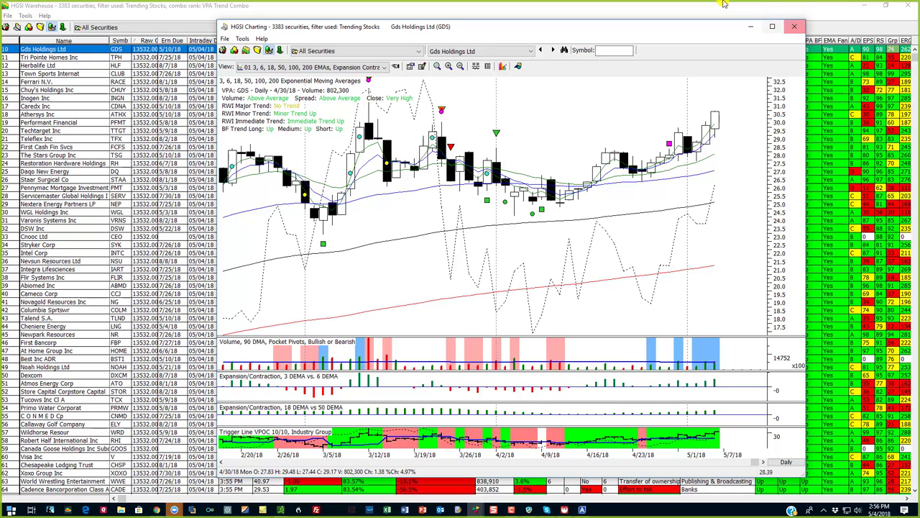
pyautogui.click(791, 26)
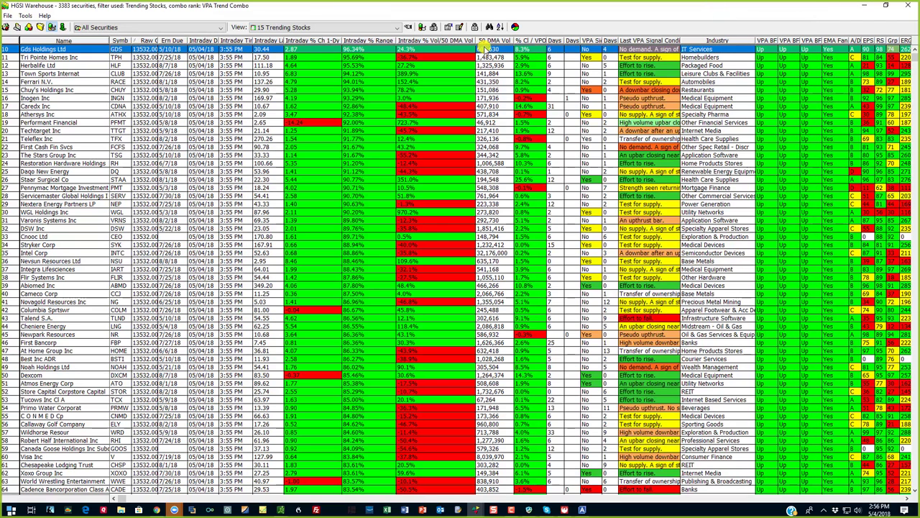
# Review the list's multi-level sort criteria, dismiss them without changes, and return to the first row of the list.
pyautogui.click(500, 27)
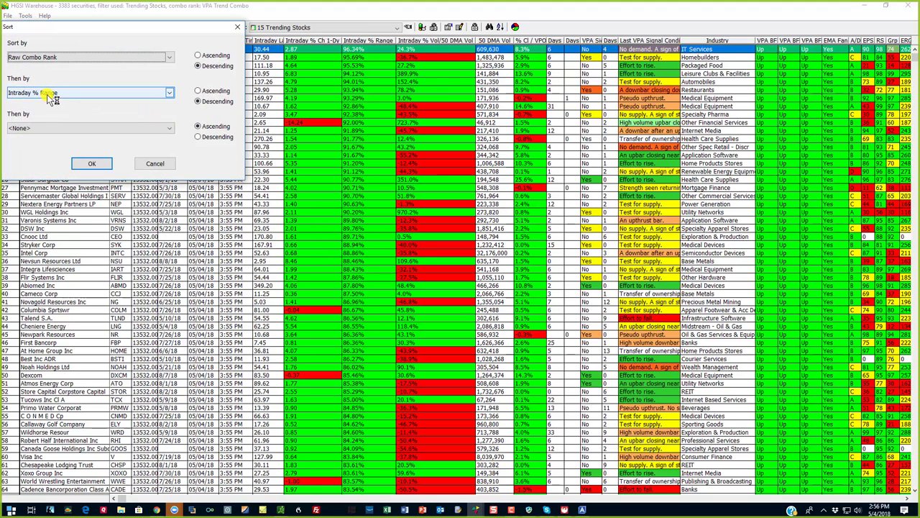
pyautogui.click(197, 102)
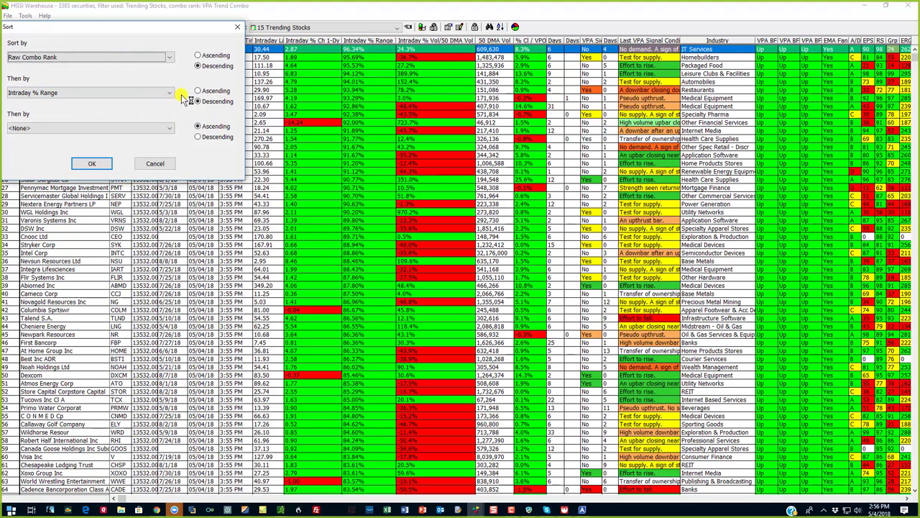
pyautogui.click(154, 164)
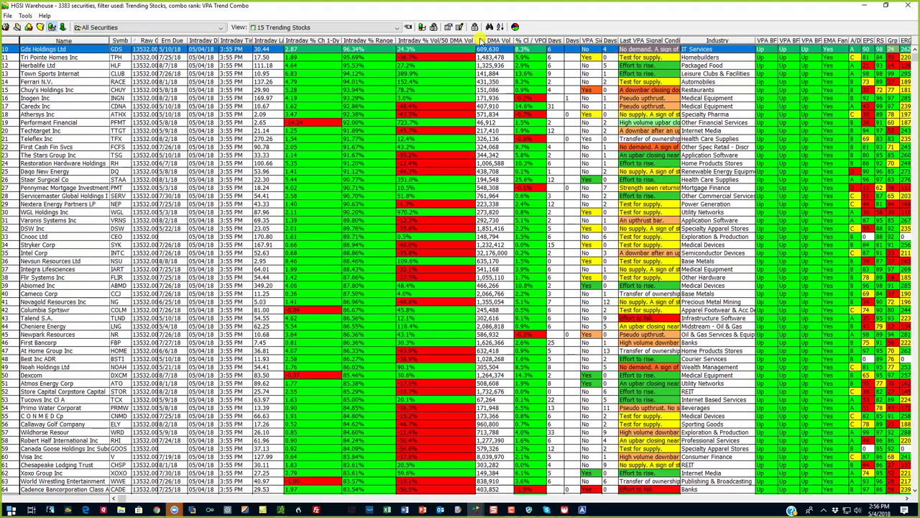
pyautogui.click(314, 65)
pyautogui.click(313, 56)
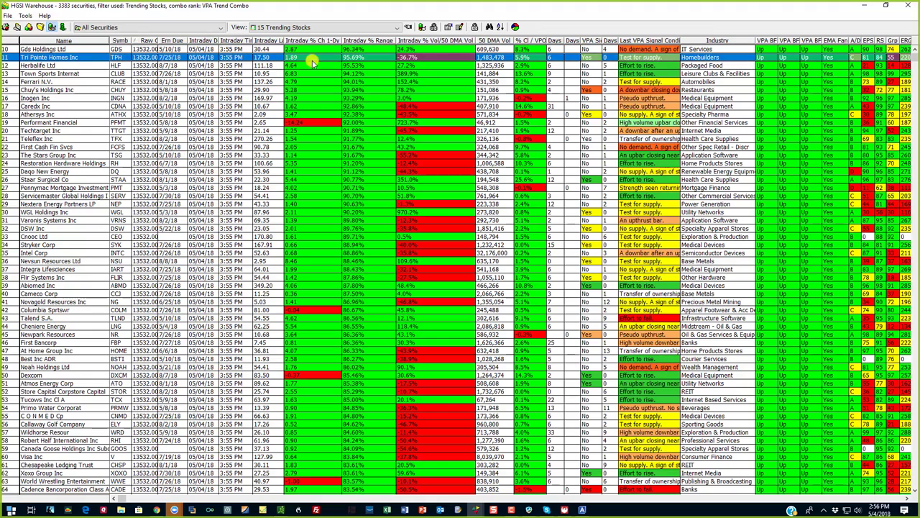
pyautogui.hotkey('ctrl', 'Home')
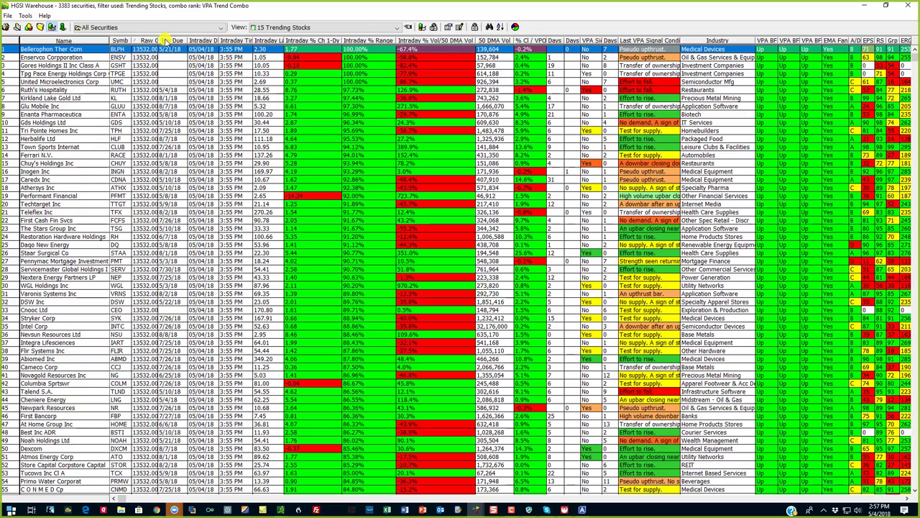
# View the daily chart of Gores Holdings II Class A, and return to the list at Tpg Pace Energy Holdings.
pyautogui.click(269, 65)
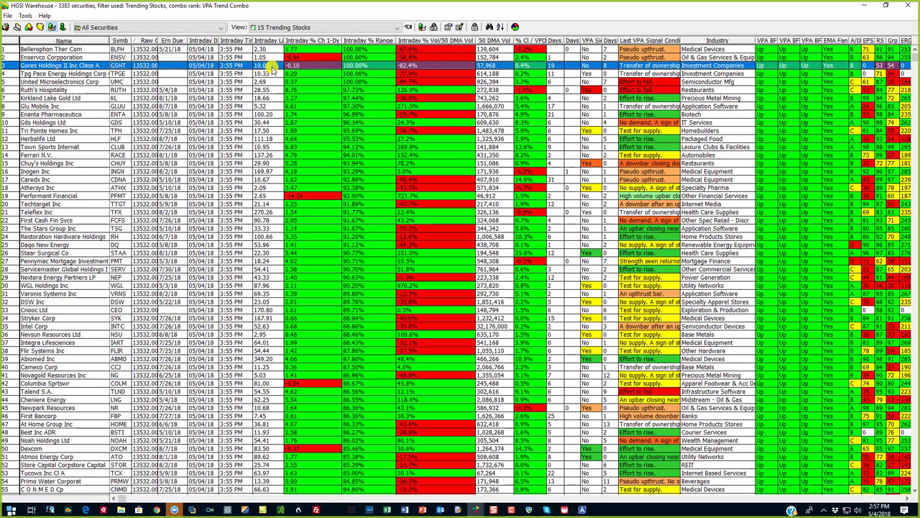
pyautogui.click(273, 75)
pyautogui.click(268, 65)
pyautogui.doubleClick(268, 65)
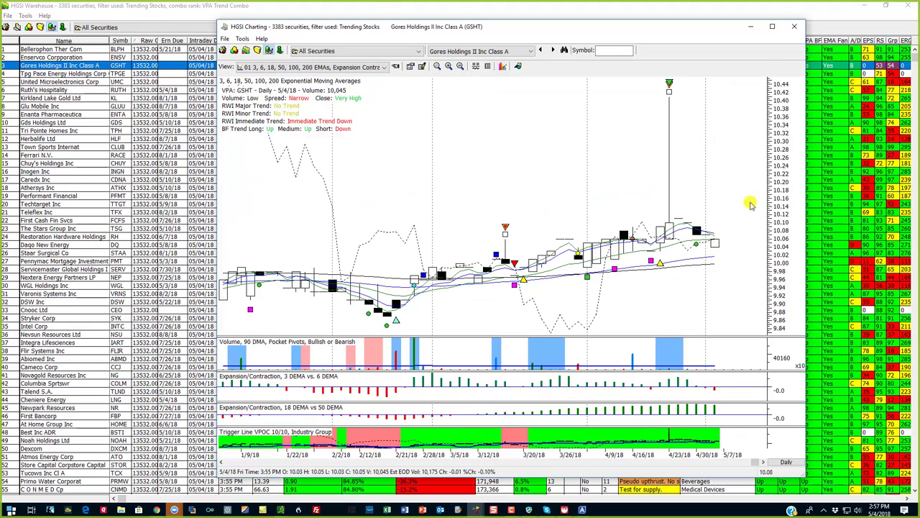
pyautogui.click(181, 73)
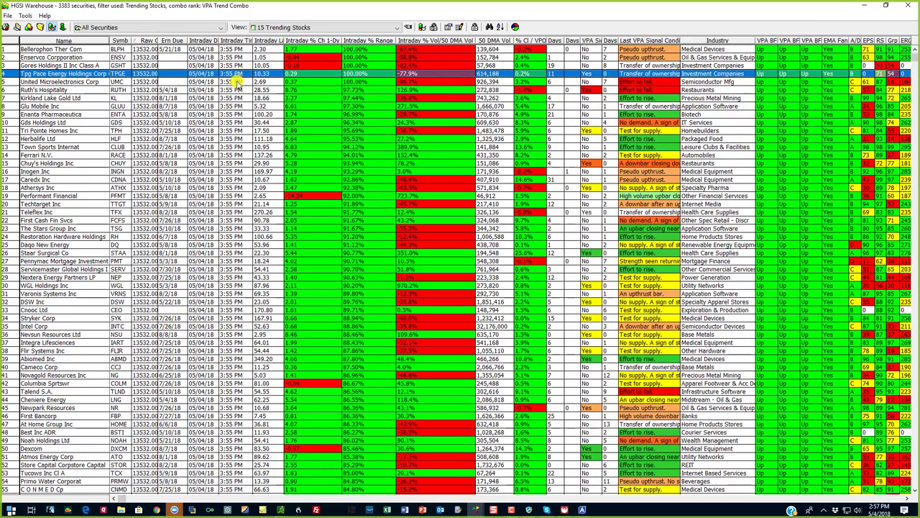
# Examine the Ruth's Hospitality chart, briefly showing its fundamental data pane, and reposition the chart window to uncover the list's rating columns.
pyautogui.click(235, 83)
pyautogui.doubleClick(234, 90)
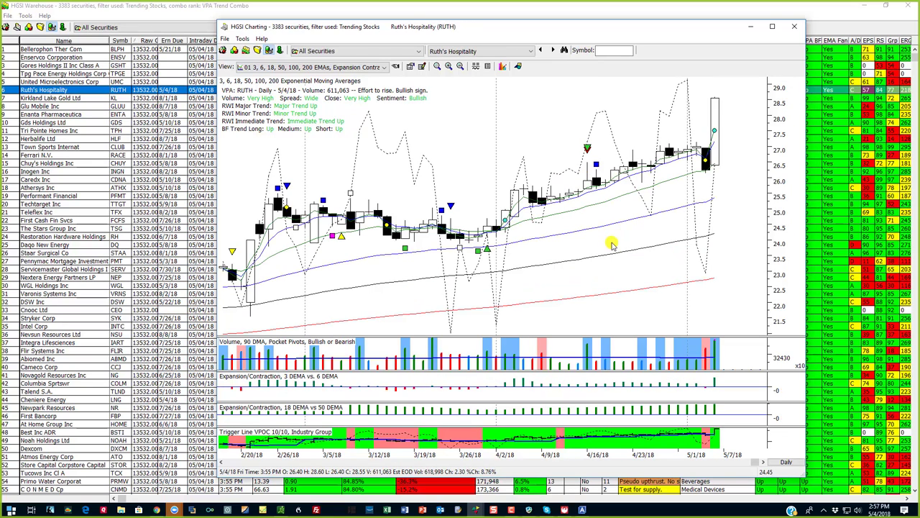
pyautogui.click(473, 67)
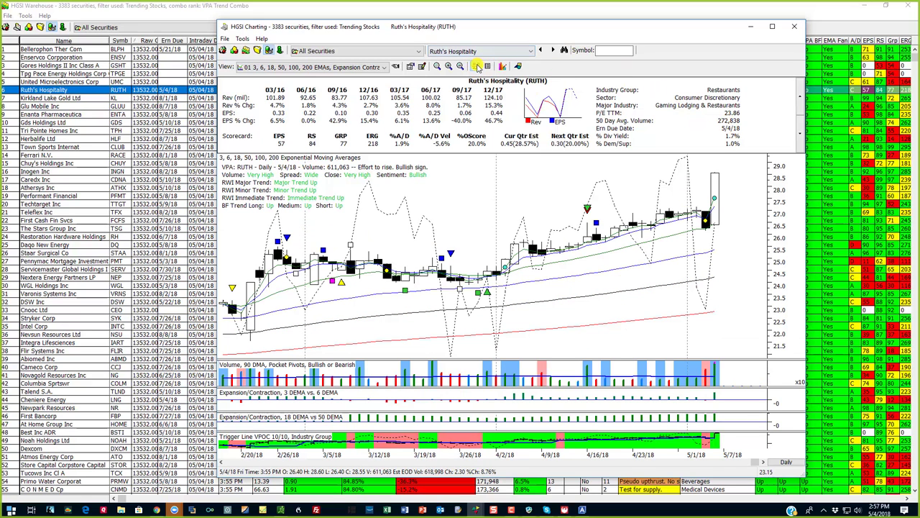
pyautogui.click(479, 66)
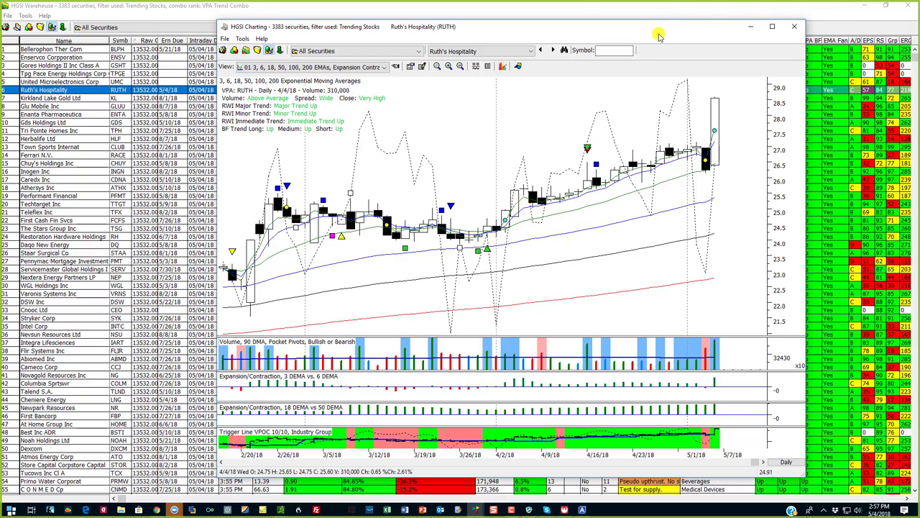
pyautogui.moveTo(629, 27); pyautogui.dragTo(534, 11)
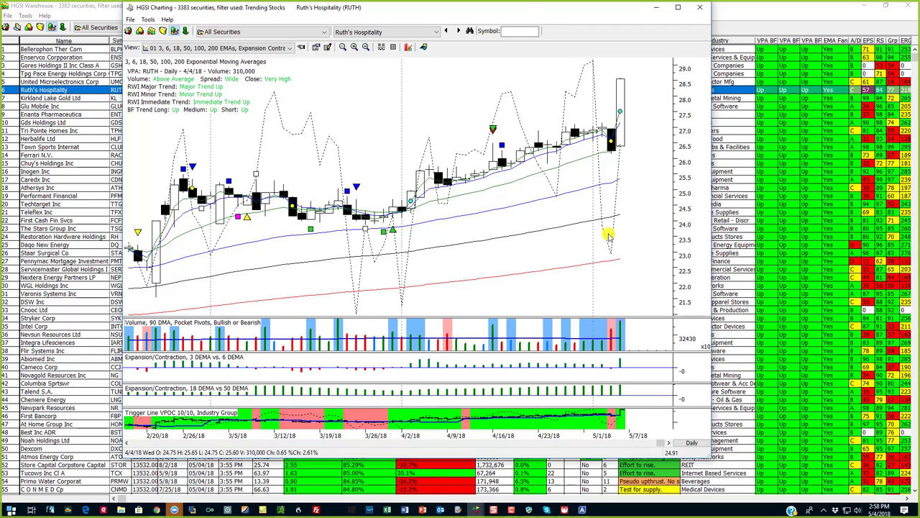
pyautogui.moveTo(436, 8); pyautogui.dragTo(461, 16)
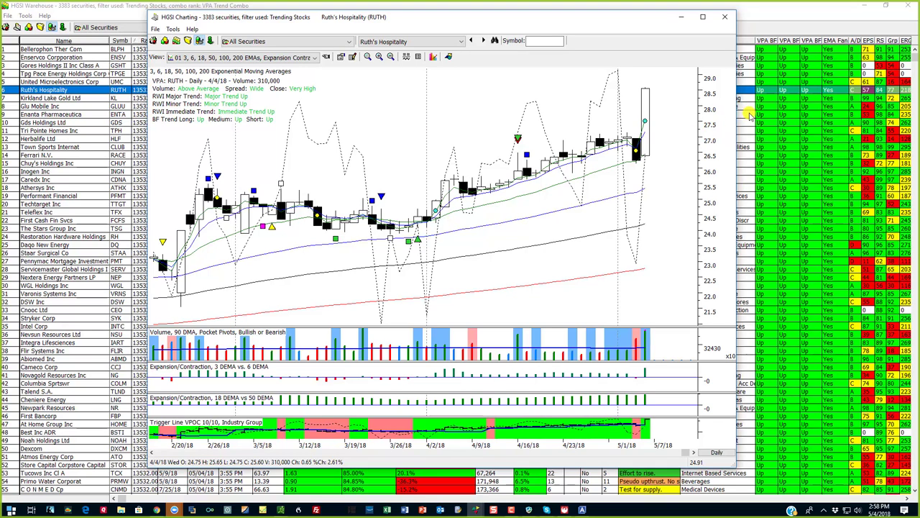
# Apply the warehouse view 15a Trending Stocks, Leaders, Raw RS, Raw Group SmtGrp, and move the view picker clear of the rating columns.
pyautogui.press('Escape')
pyautogui.click(707, 260)
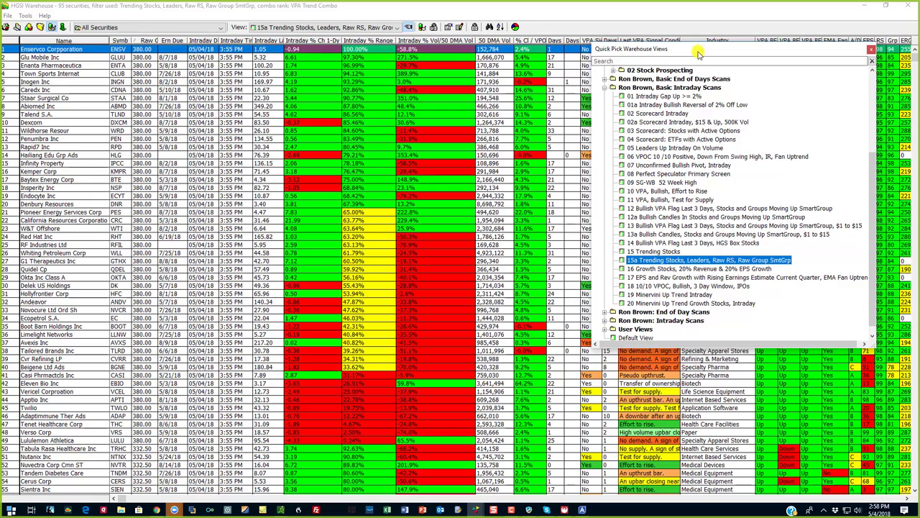
pyautogui.moveTo(698, 54); pyautogui.dragTo(459, 87)
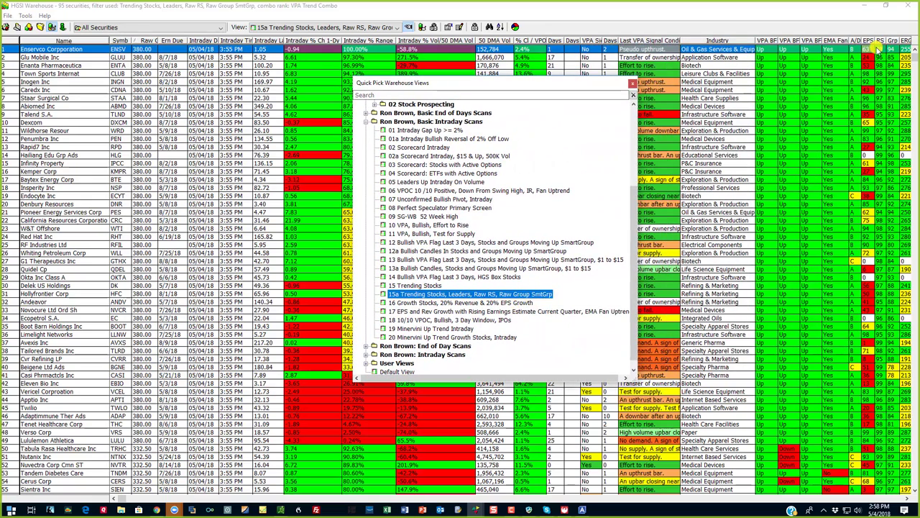
pyautogui.click(890, 47)
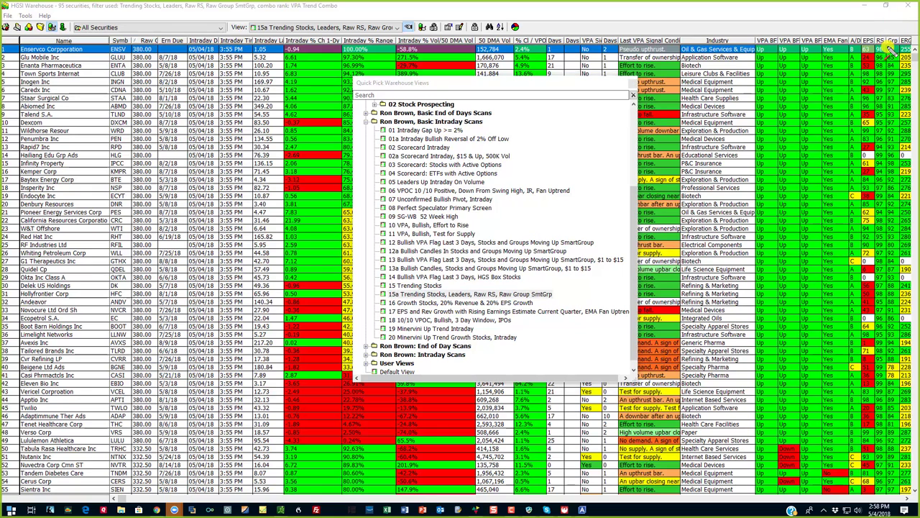
# Examine the Glu Mobile daily chart together with its fundamental data pane, and return to the list at Inogen.
pyautogui.doubleClick(174, 57)
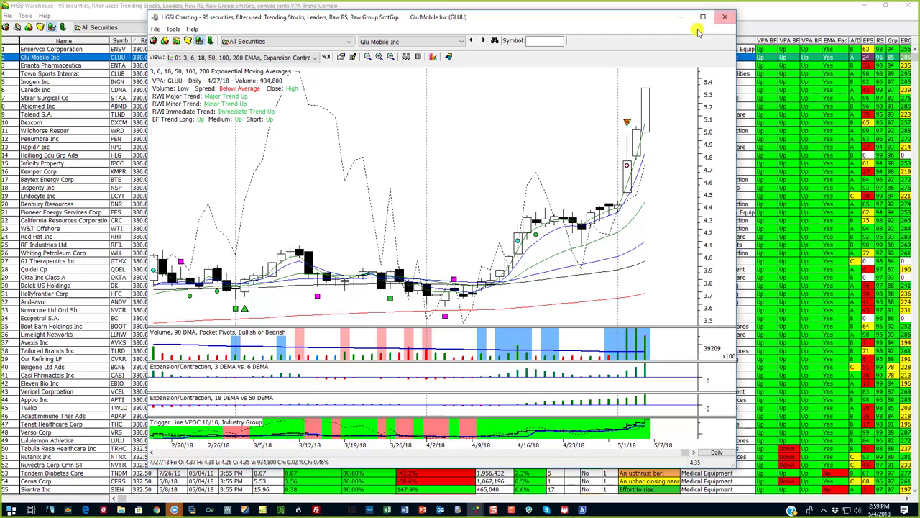
pyautogui.click(405, 57)
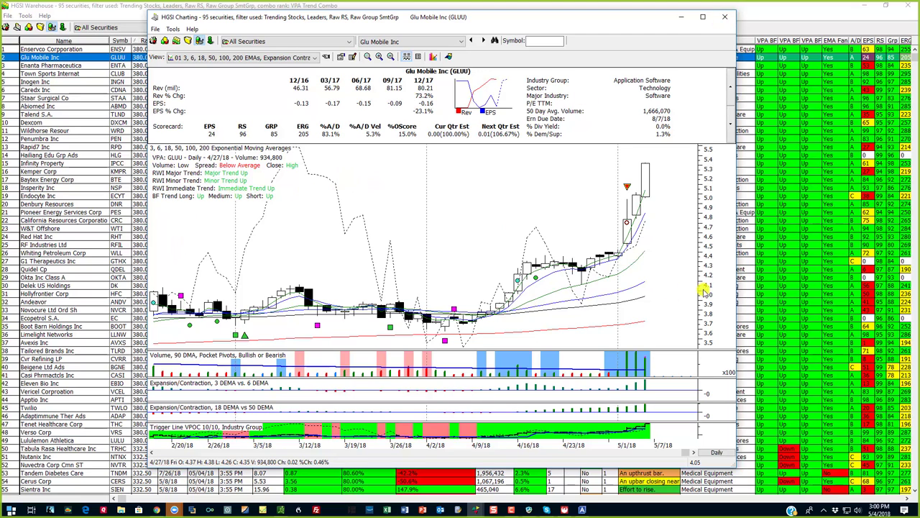
pyautogui.click(780, 83)
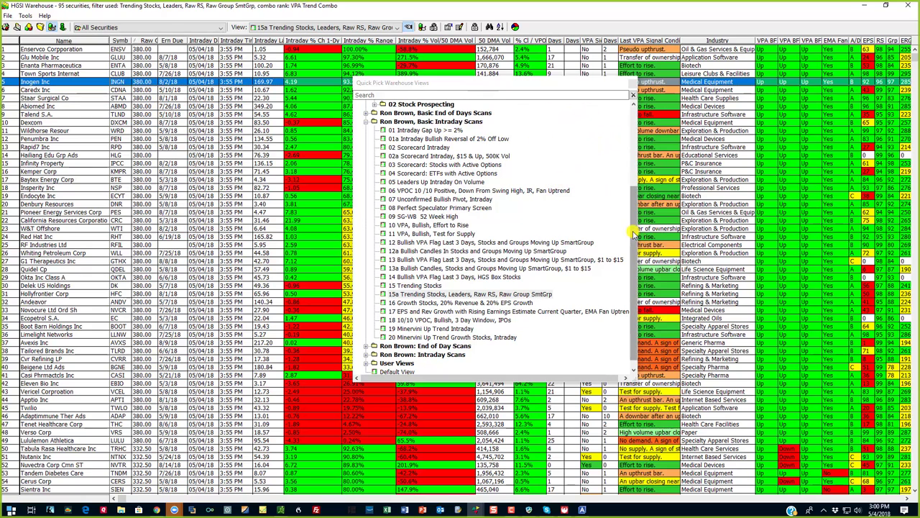
# Move the view picker lower over the list, and review the filtered stocks down to the last row and back.
pyautogui.moveTo(636, 232)
pyautogui.mouseDown()
pyautogui.moveTo(636, 201)
pyautogui.moveTo(636, 240)
pyautogui.mouseUp()
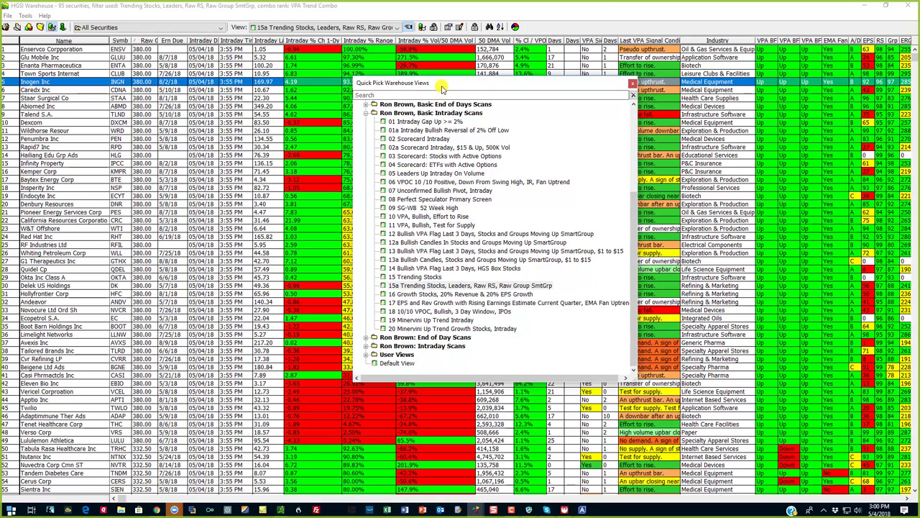
pyautogui.moveTo(442, 86); pyautogui.dragTo(469, 156)
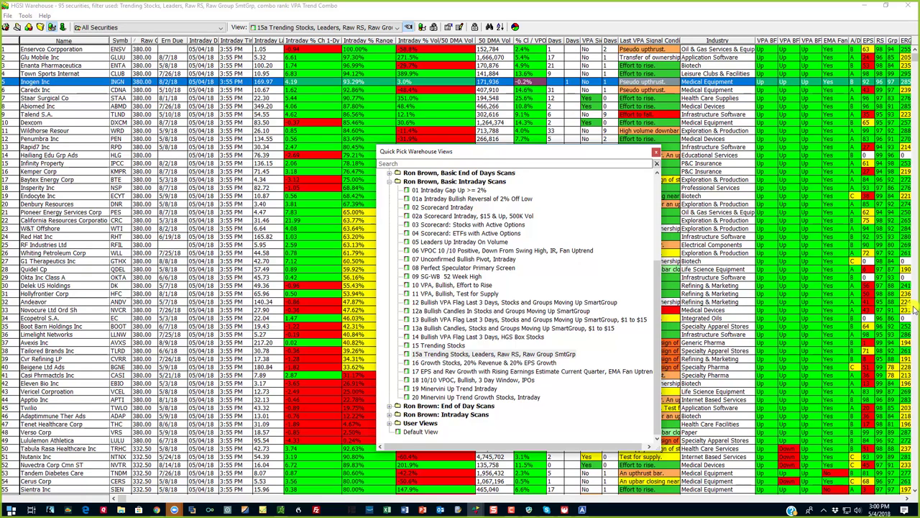
pyautogui.scroll(-1, 789, 348)
pyautogui.scroll(-12, 789, 348)
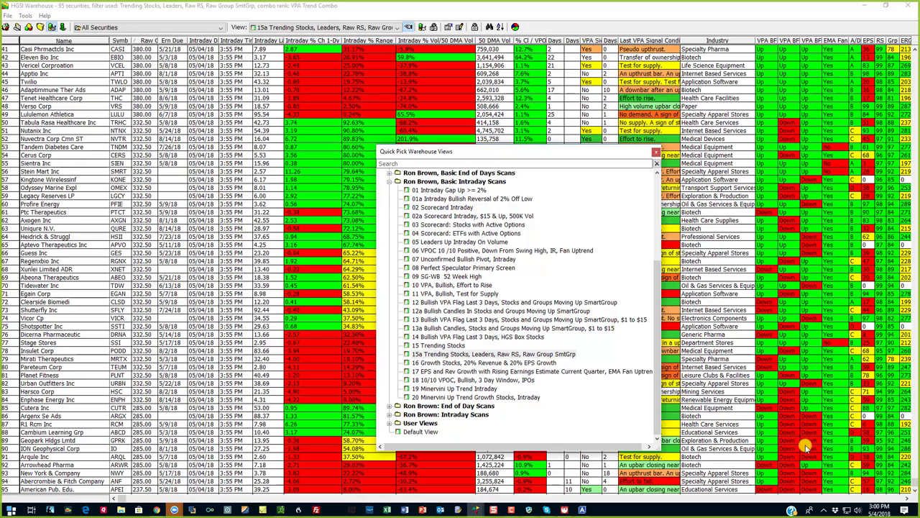
pyautogui.scroll(6, 791, 219)
pyautogui.scroll(7, 789, 219)
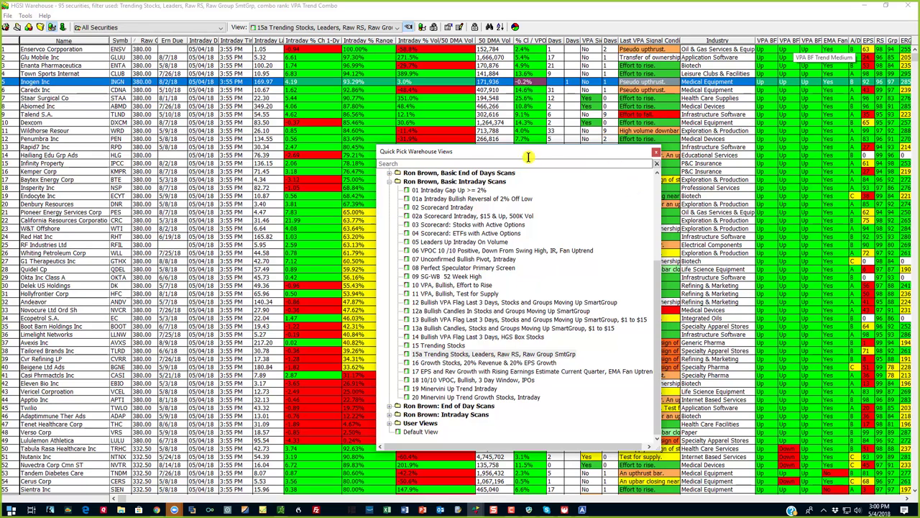
# Collapse the Basic Intraday Scans, Quick Start Intraday and Quick Start End of Day folders in the view picker, and shift its window slightly.
pyautogui.click(389, 181)
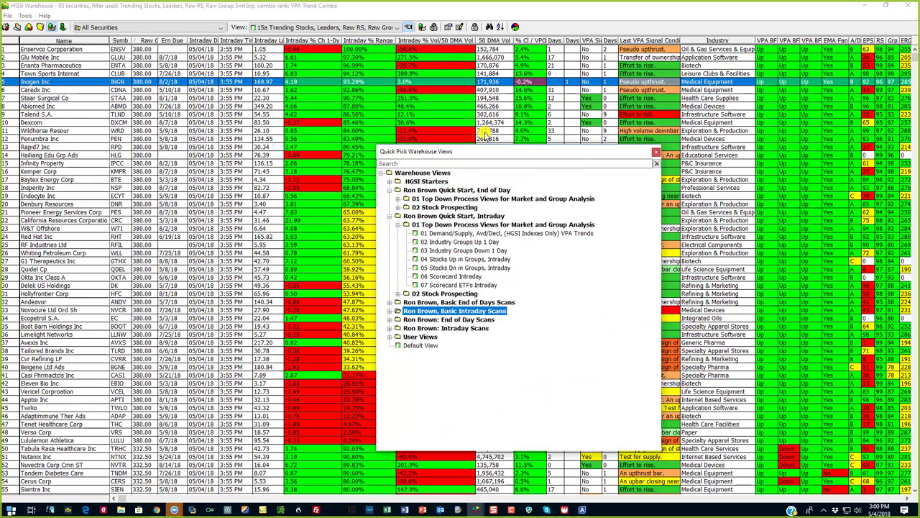
pyautogui.click(622, 14)
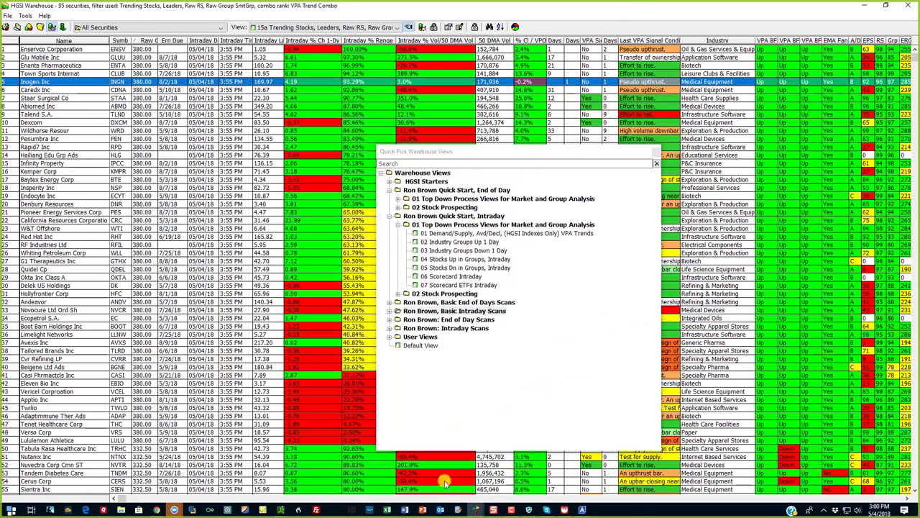
pyautogui.click(478, 509)
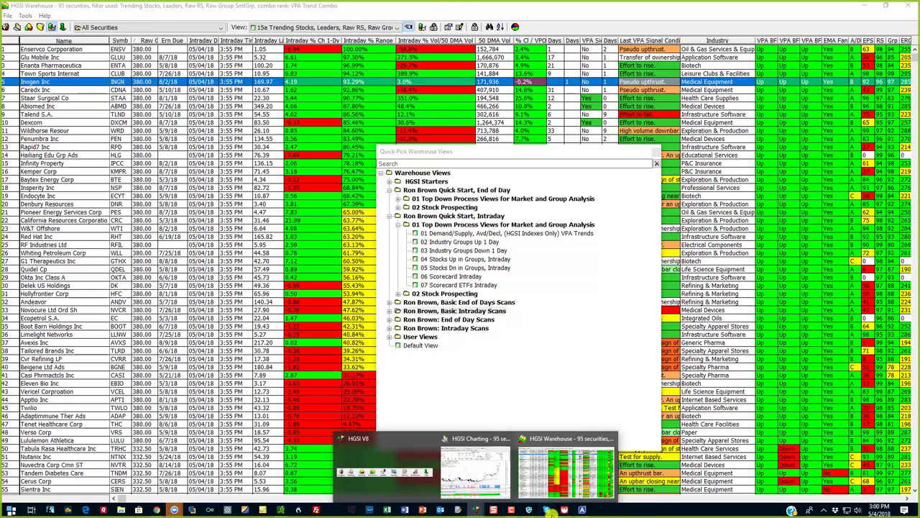
pyautogui.click(386, 474)
pyautogui.moveTo(583, 151); pyautogui.dragTo(614, 157)
pyautogui.click(420, 221)
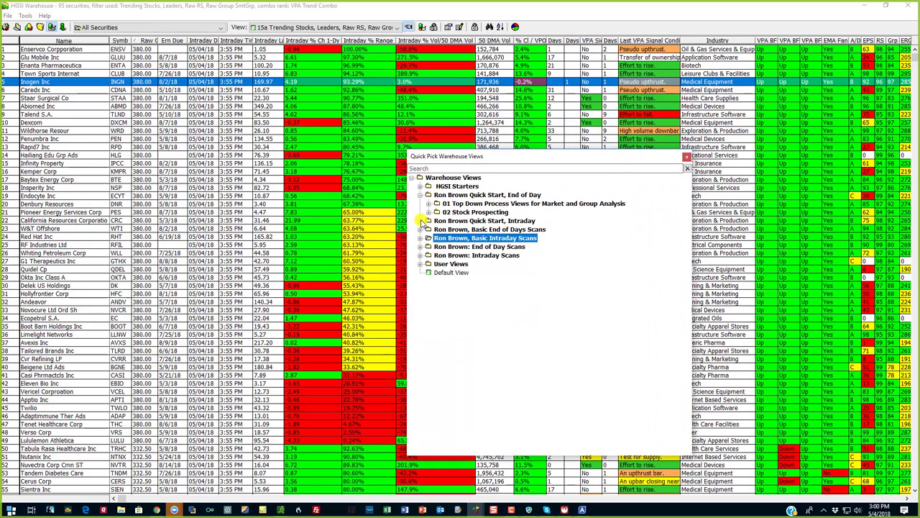
pyautogui.click(420, 194)
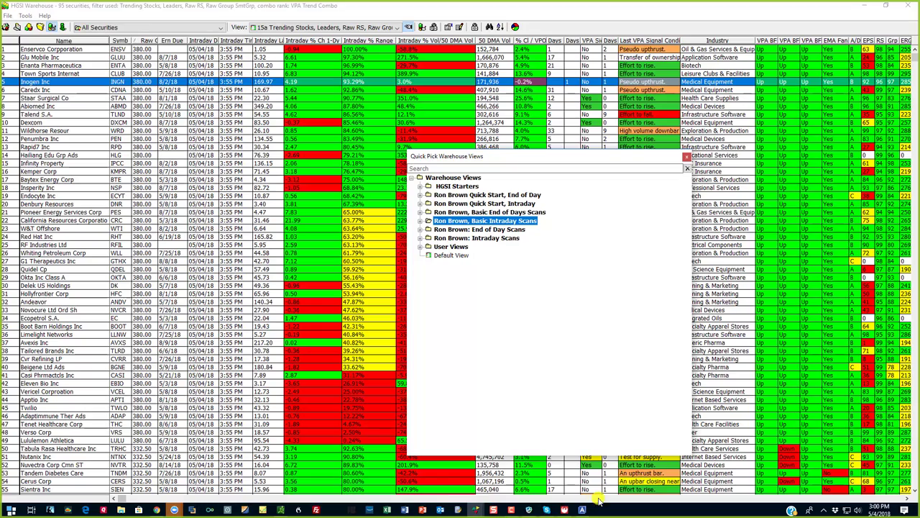
# Bring up the HGSI V8 main toolbar, set Intraday Options to Manual Intraday Updates with Thinkorswim as provider, and move the toolbar aside.
pyautogui.click(476, 510)
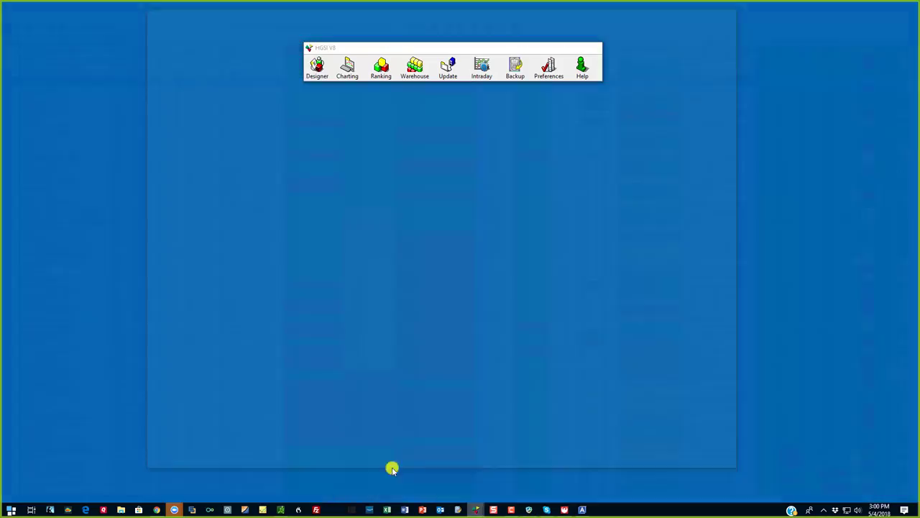
pyautogui.click(390, 468)
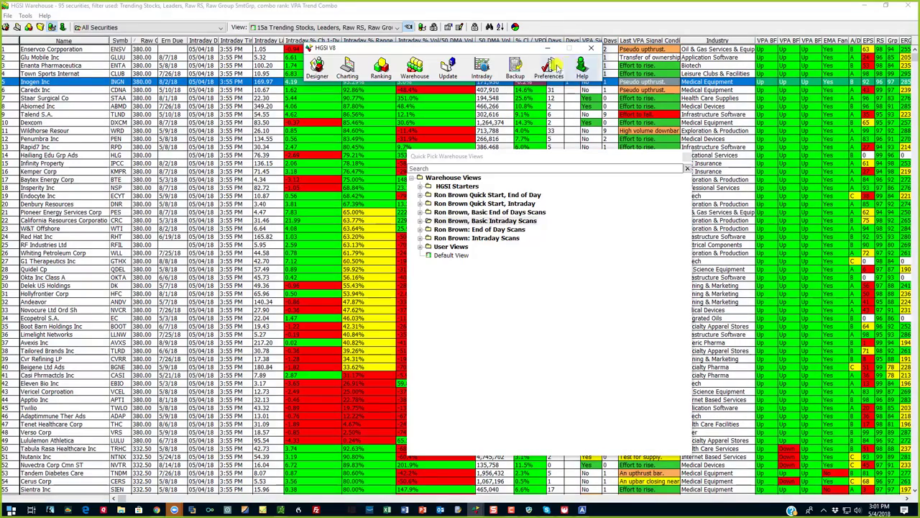
pyautogui.click(551, 68)
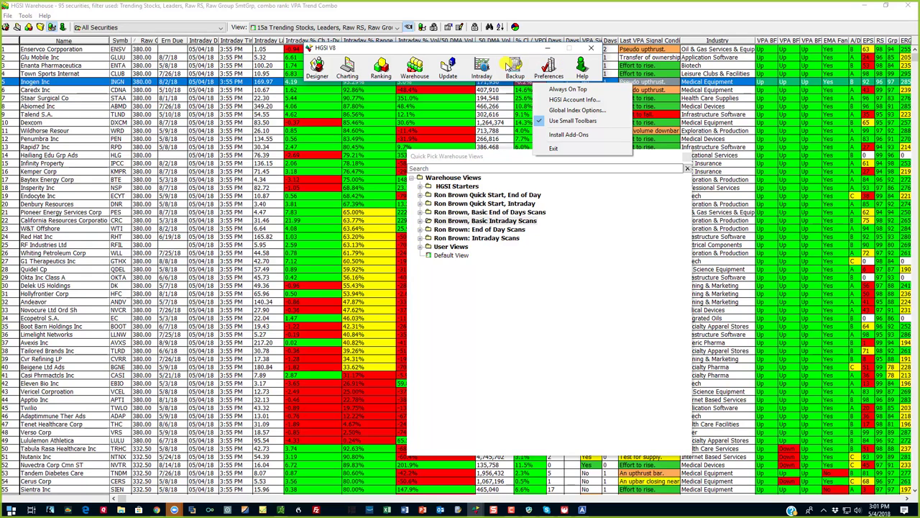
pyautogui.click(482, 66)
pyautogui.click(482, 66)
pyautogui.click(496, 104)
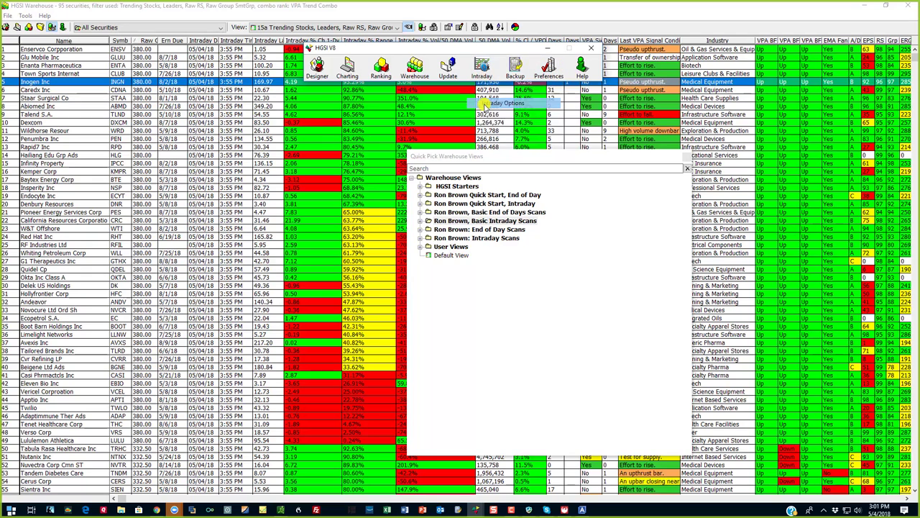
pyautogui.click(317, 123)
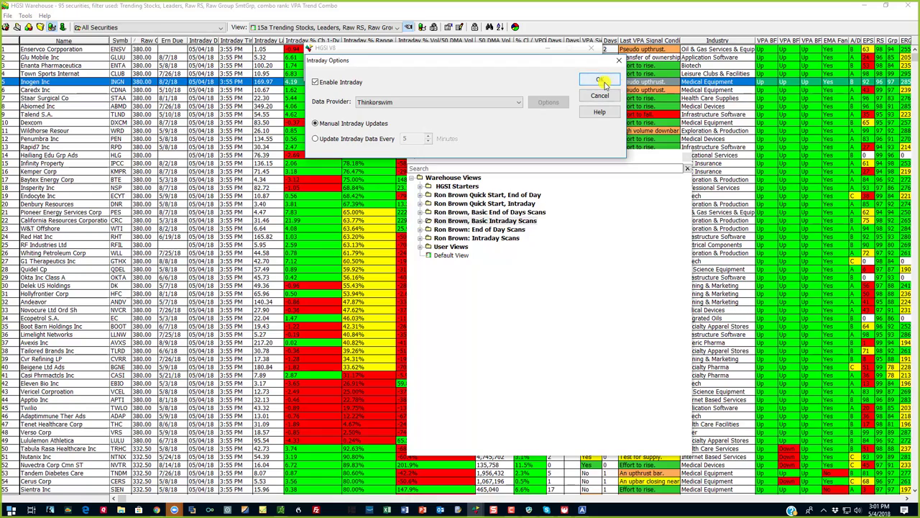
pyautogui.click(601, 80)
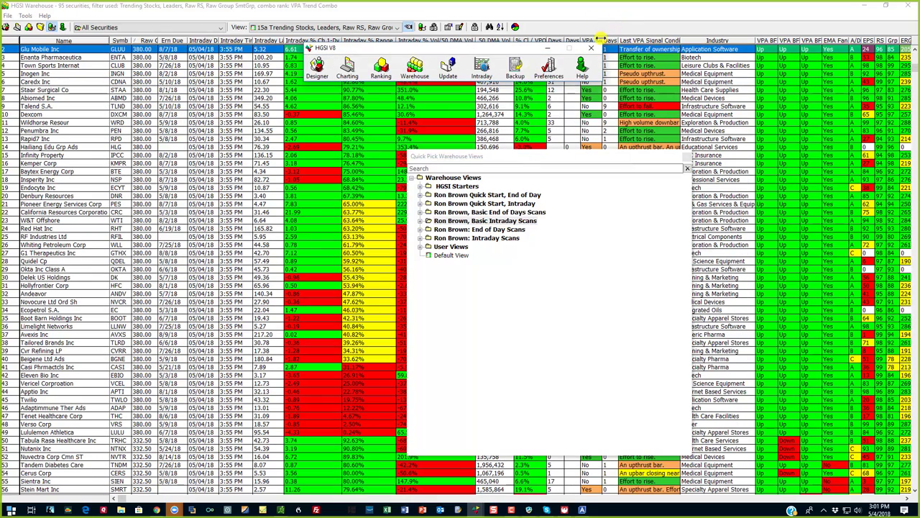
pyautogui.moveTo(526, 50); pyautogui.dragTo(574, 11)
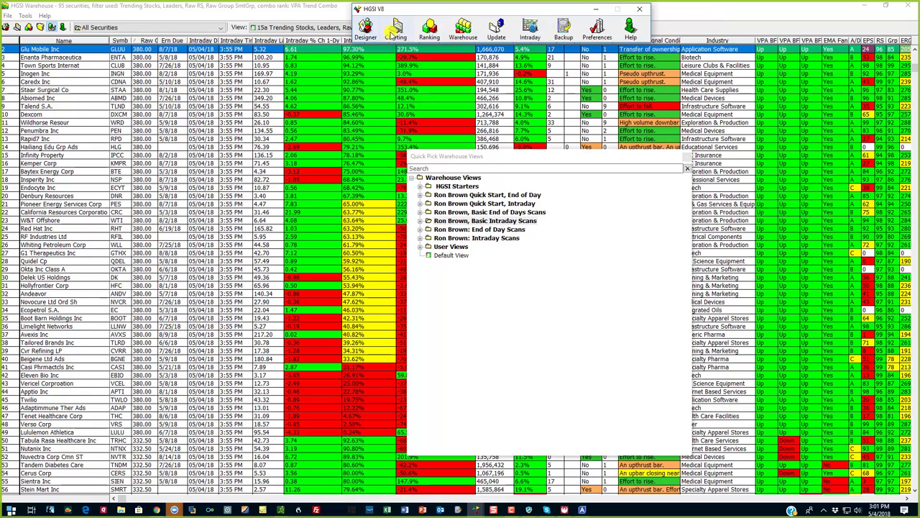
# In the HGSI Designer, select the Industries group under Industries & Sectors and rebuild the indexes in that group.
pyautogui.click(365, 30)
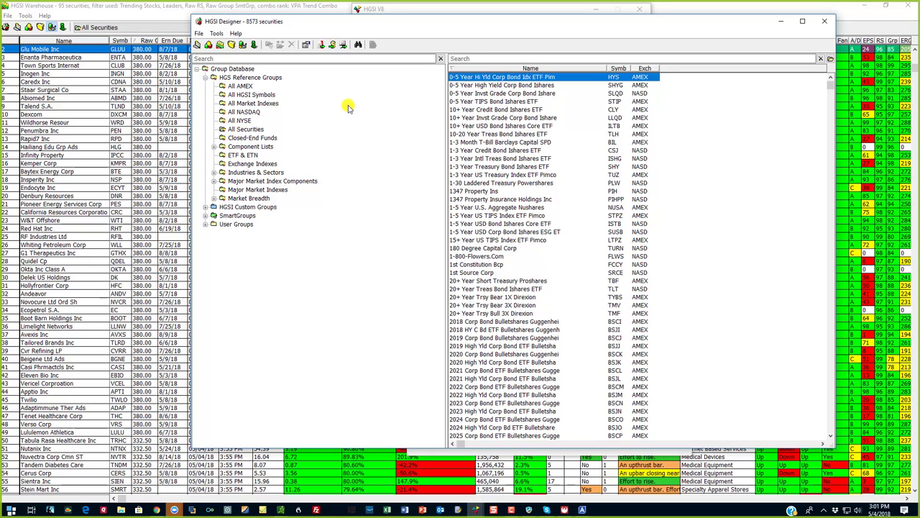
pyautogui.click(214, 174)
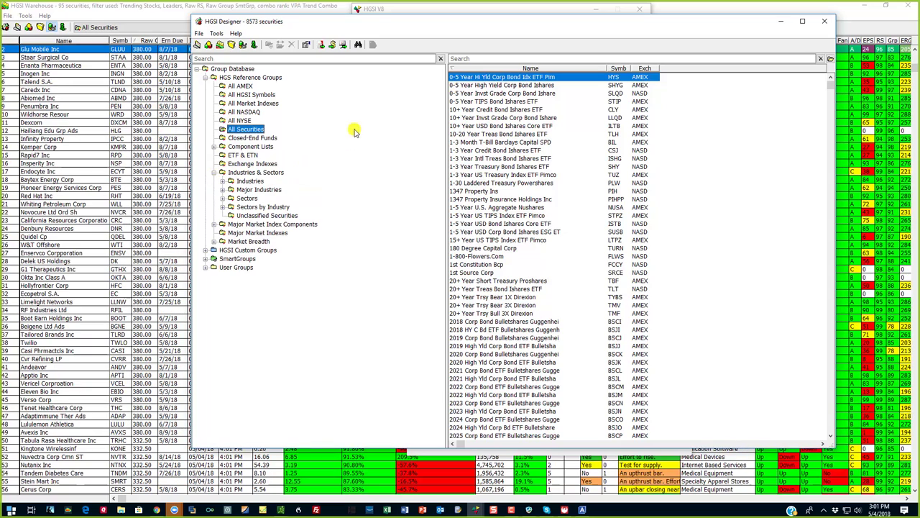
pyautogui.click(229, 181)
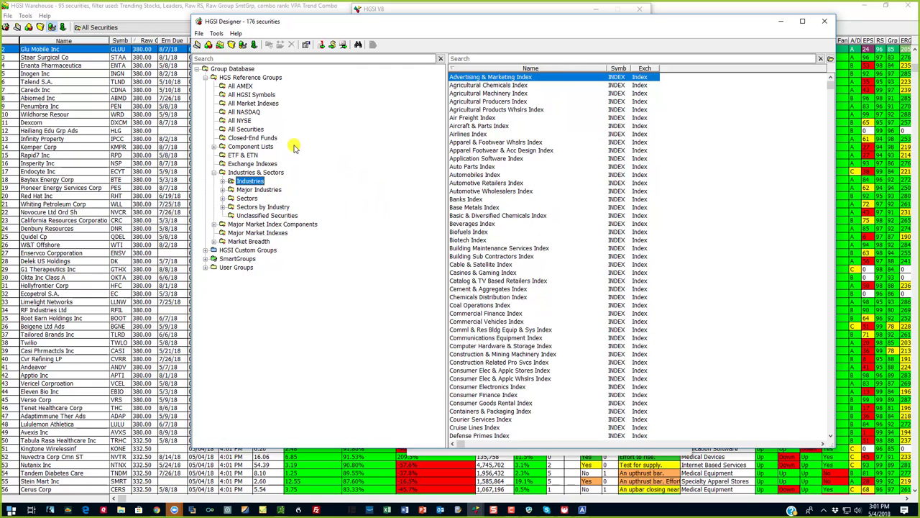
pyautogui.click(217, 33)
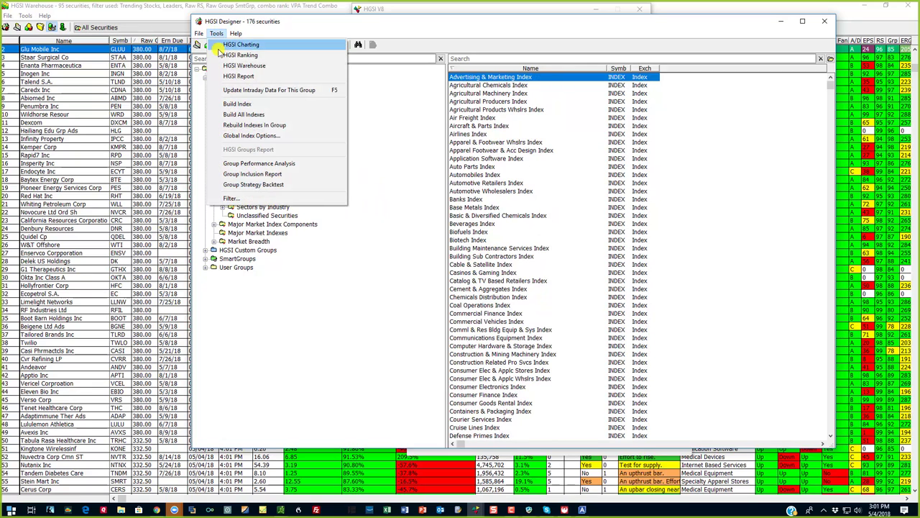
pyautogui.click(287, 127)
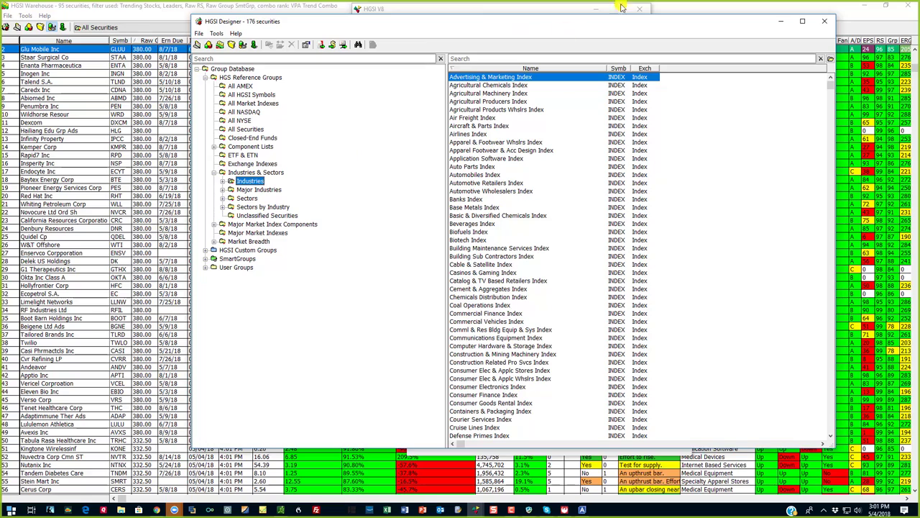
# Show the Industries group in the Warehouse with the 01 Demand/Supply, Avd/Decl view from Ron Brown Quick Start, Intraday, keeping the view picker aside.
pyautogui.click(221, 46)
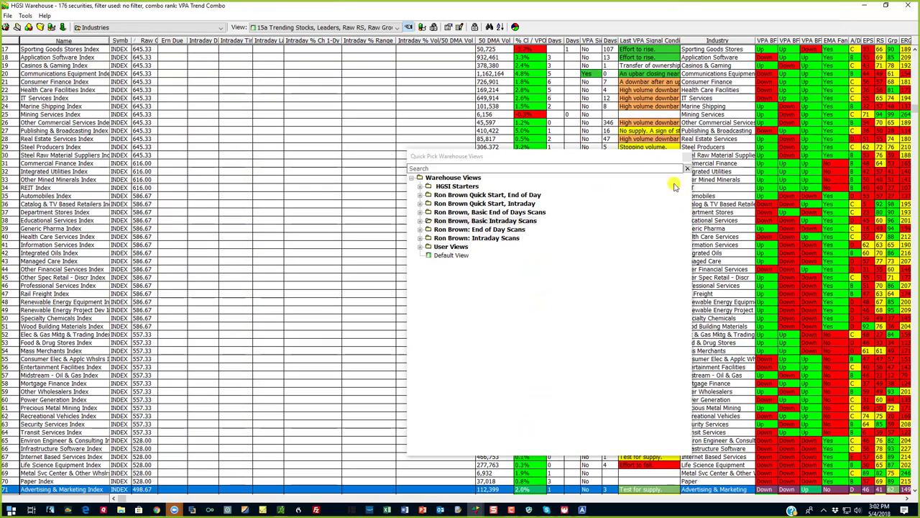
pyautogui.click(419, 205)
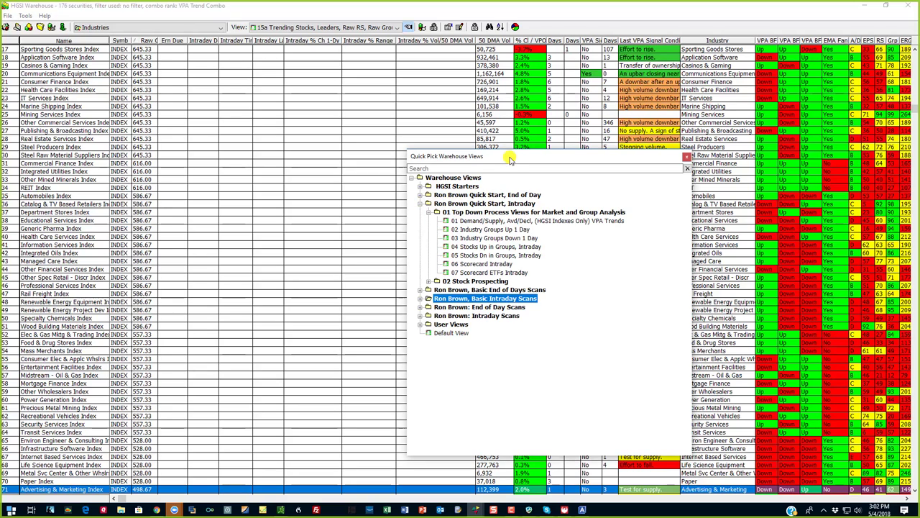
pyautogui.moveTo(510, 156); pyautogui.dragTo(522, 120)
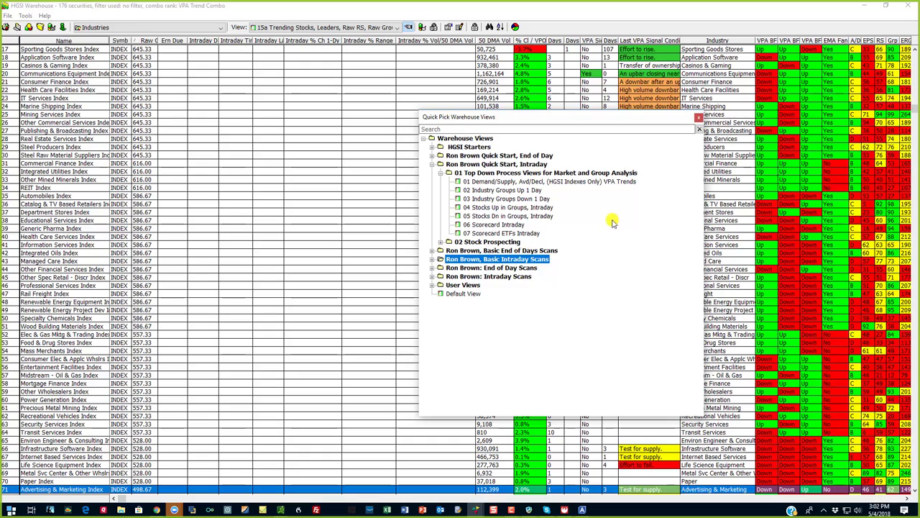
pyautogui.click(536, 183)
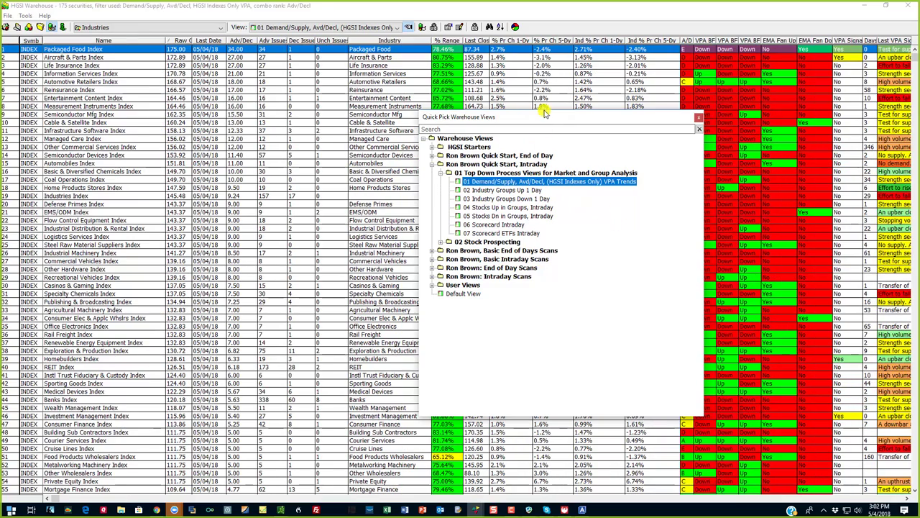
pyautogui.moveTo(578, 125); pyautogui.dragTo(657, 133)
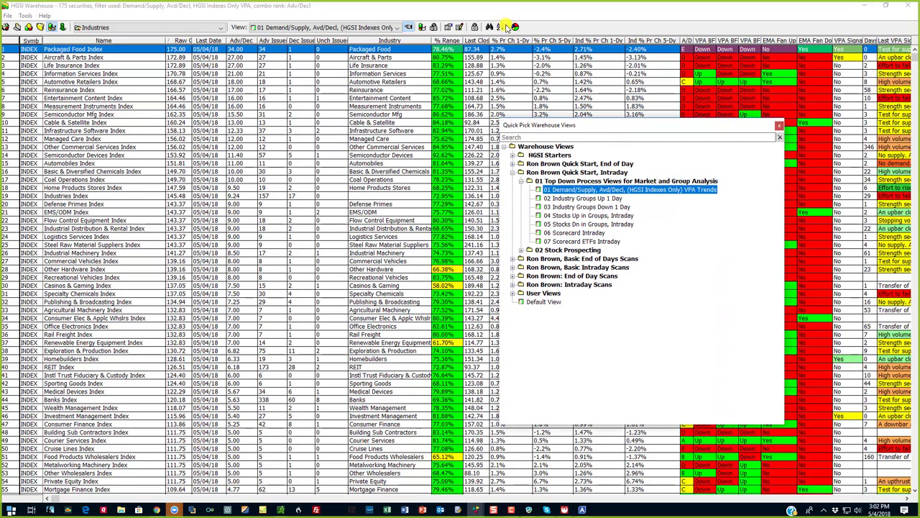
pyautogui.click(568, 181)
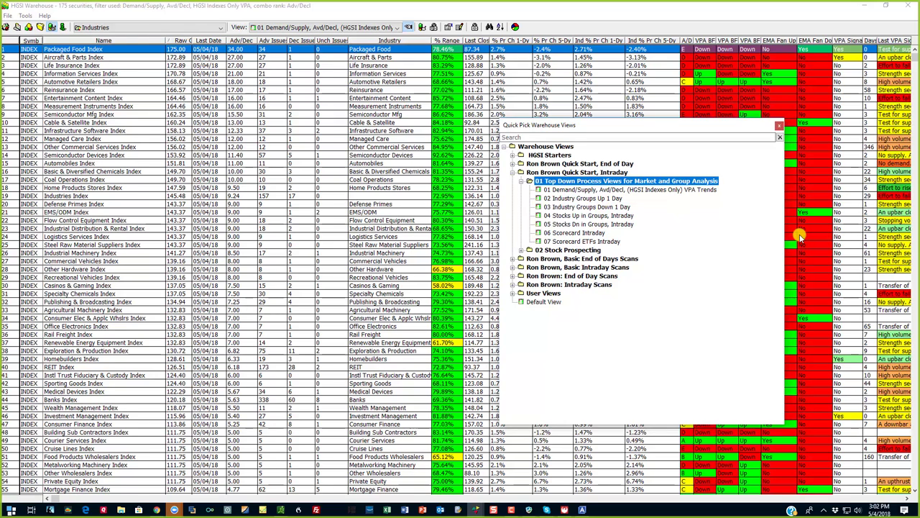
pyautogui.click(607, 189)
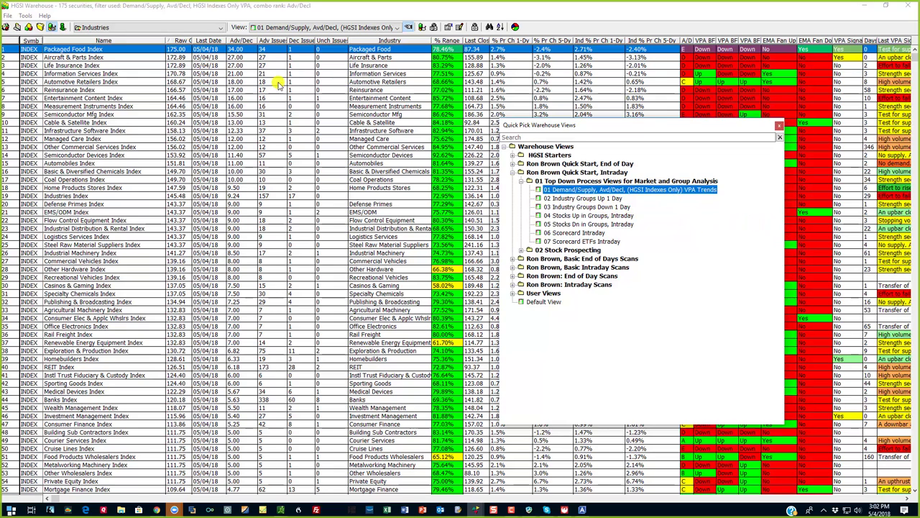
pyautogui.click(277, 9)
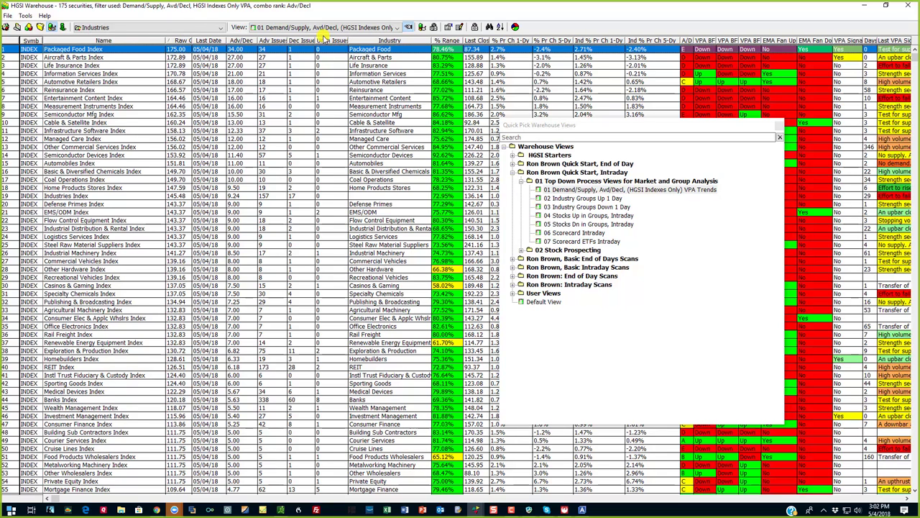
# Examine the Packaged Food Index daily chart with and without its fundamental data pane, and close the chart.
pyautogui.doubleClick(245, 52)
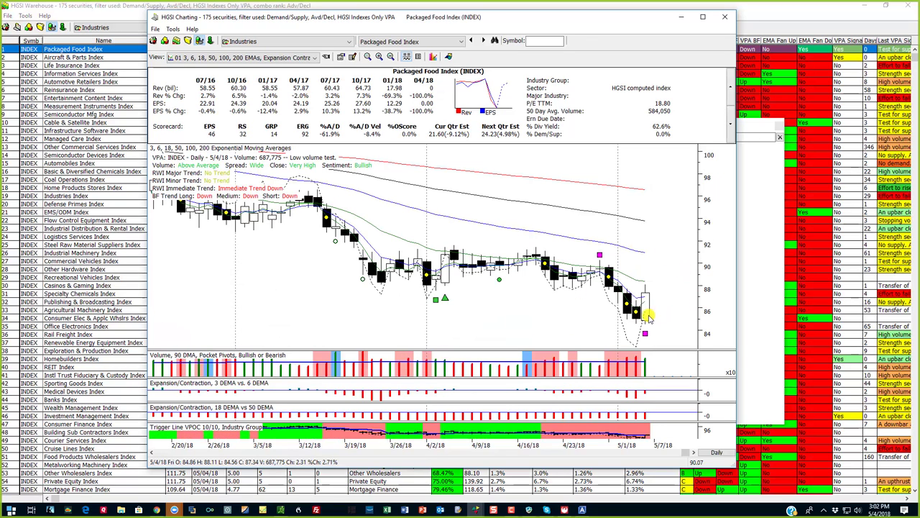
pyautogui.click(406, 56)
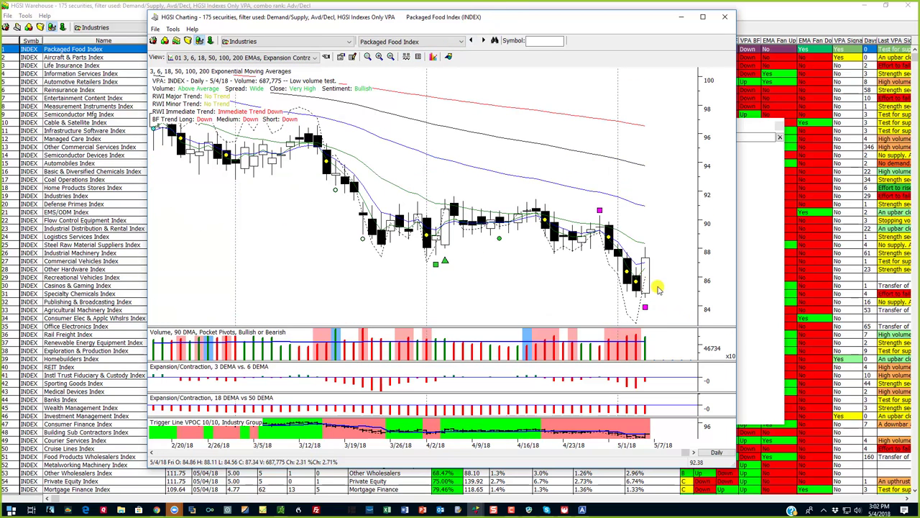
pyautogui.click(406, 57)
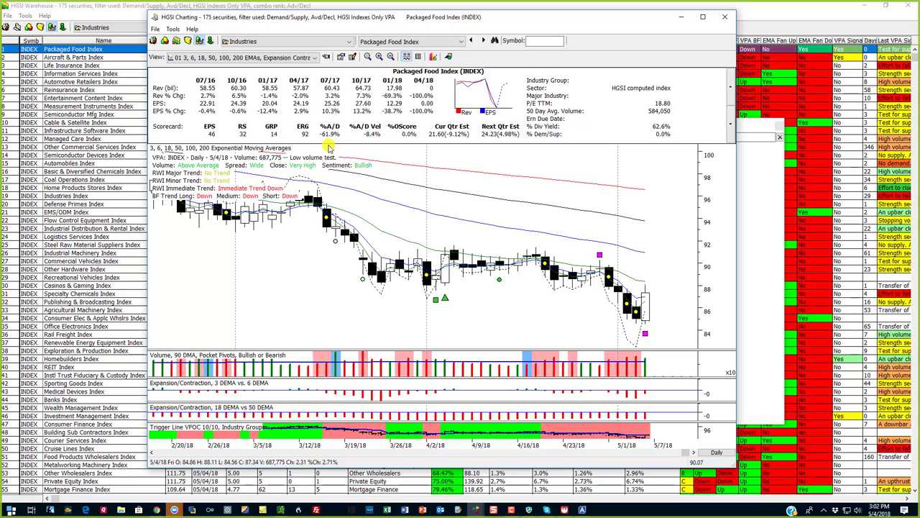
pyautogui.click(407, 57)
pyautogui.click(725, 17)
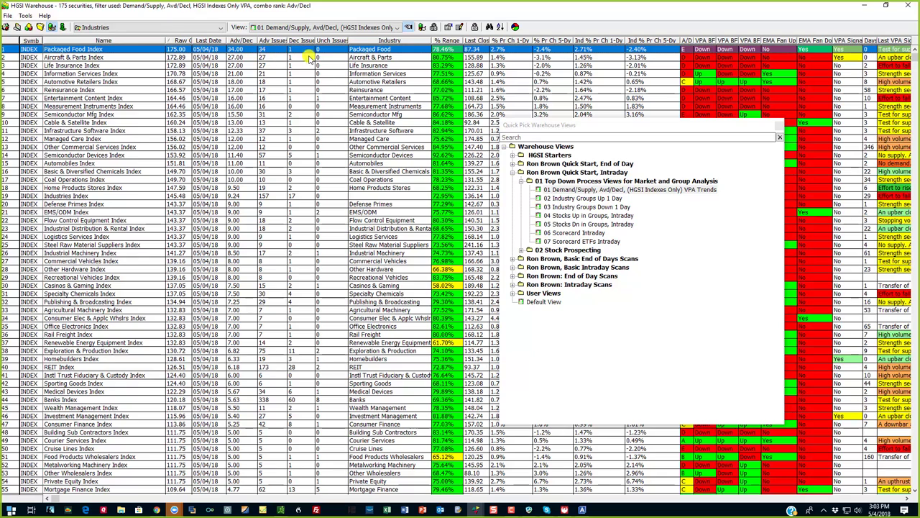
# Switch from the Packaged Food Index to its index group, apply the 06 Scorecard Intraday view, and move the view picker aside.
pyautogui.rightClick(255, 49)
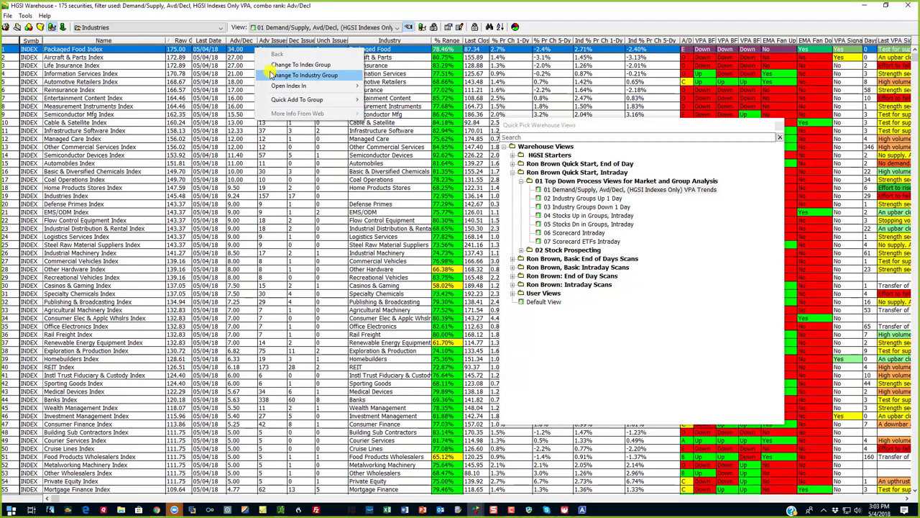
pyautogui.click(269, 65)
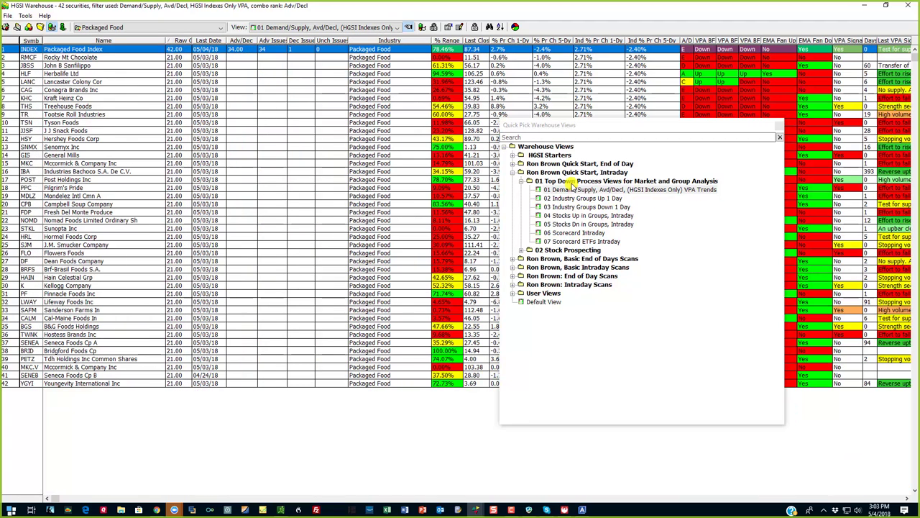
pyautogui.click(578, 233)
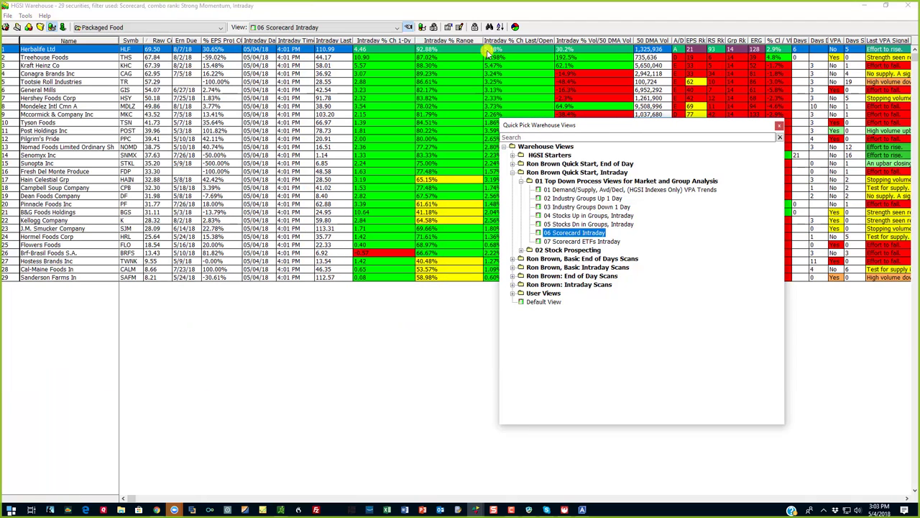
pyautogui.moveTo(606, 134); pyautogui.dragTo(714, 151)
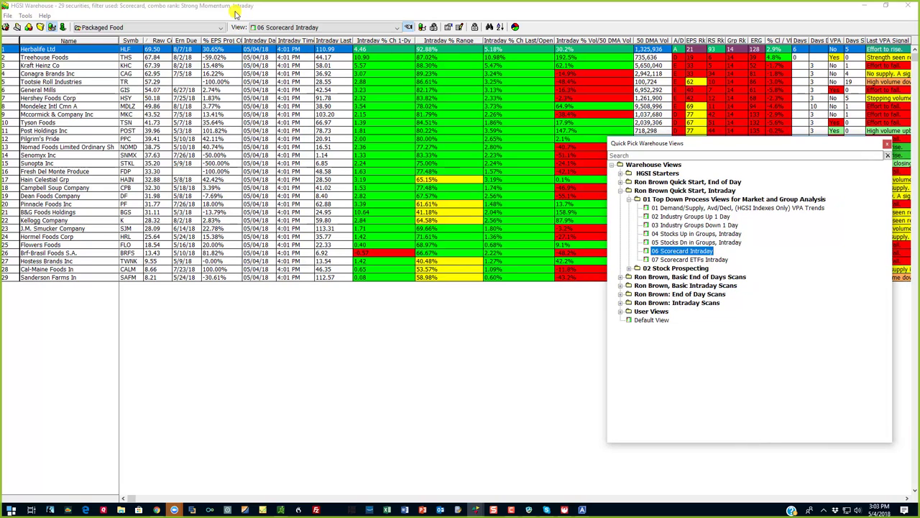
# Examine the Herbalife daily chart together with its fundamental data pane, and return to the Packaged Food list.
pyautogui.doubleClick(377, 50)
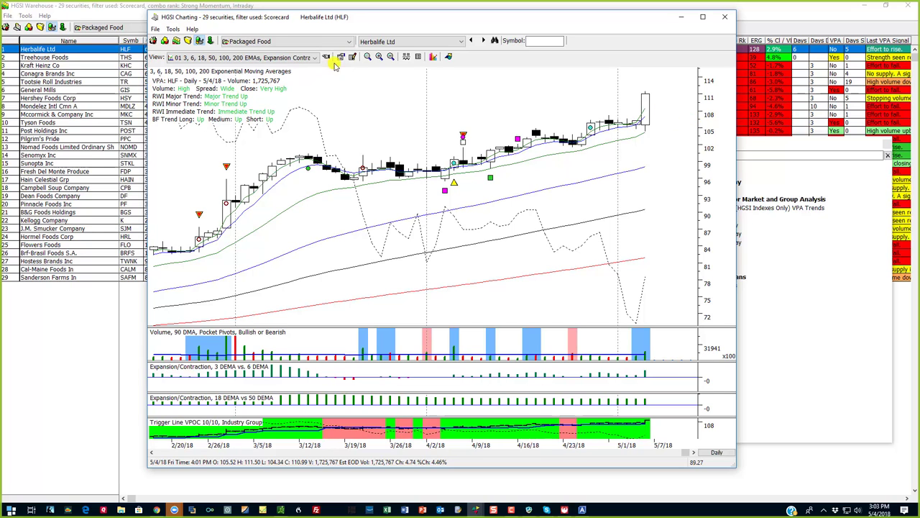
pyautogui.click(406, 58)
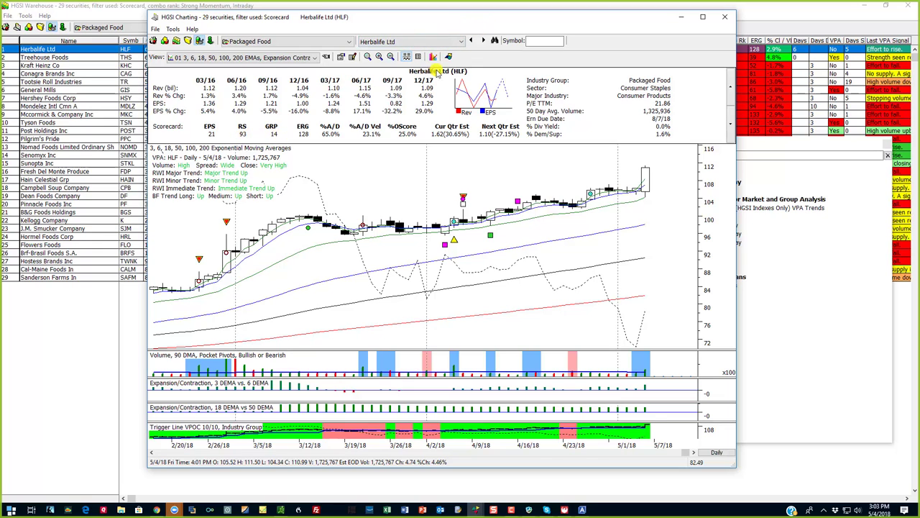
pyautogui.click(104, 47)
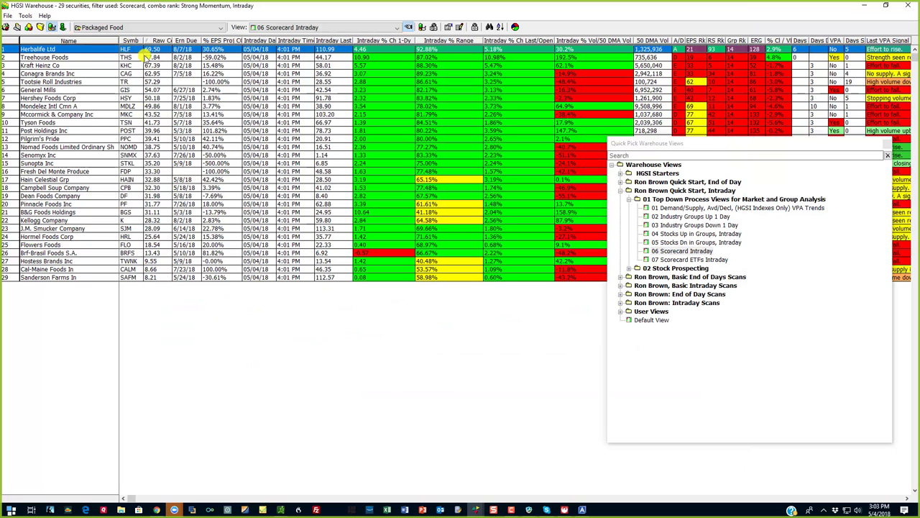
# Review the daily charts of the Packaged Food stocks one after another, from Treehouse Foods through Hershey Foods.
pyautogui.click(363, 57)
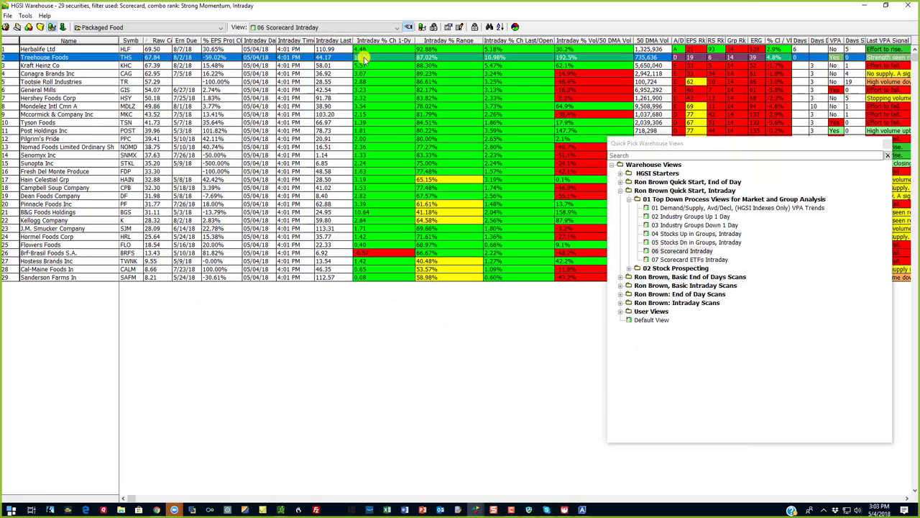
pyautogui.doubleClick(363, 57)
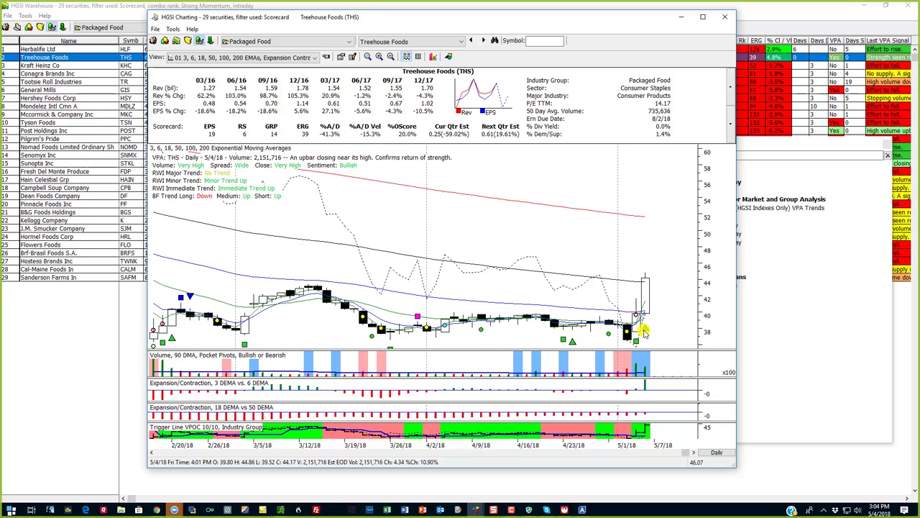
pyautogui.click(481, 41)
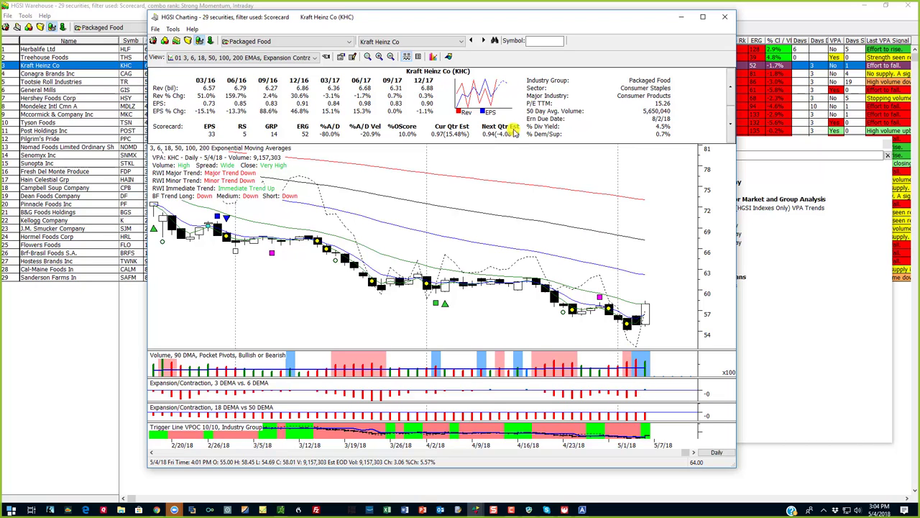
pyautogui.click(483, 41)
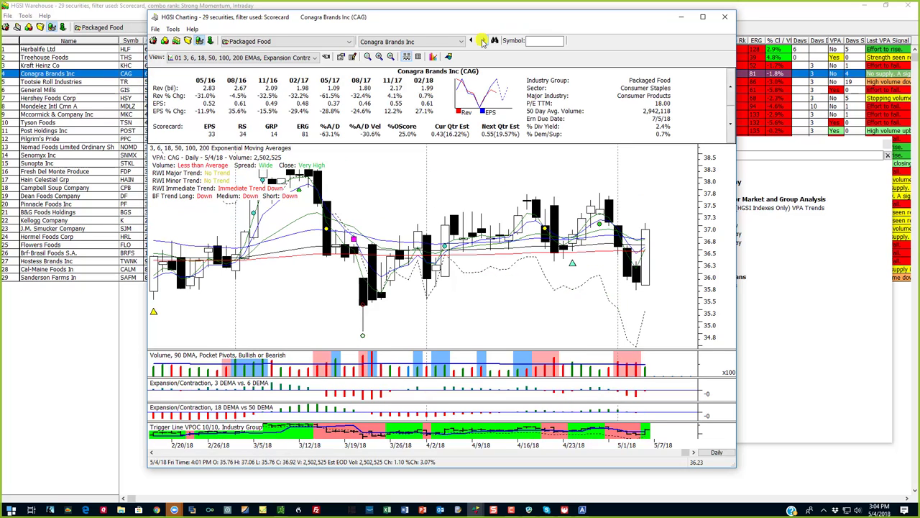
pyautogui.click(483, 41)
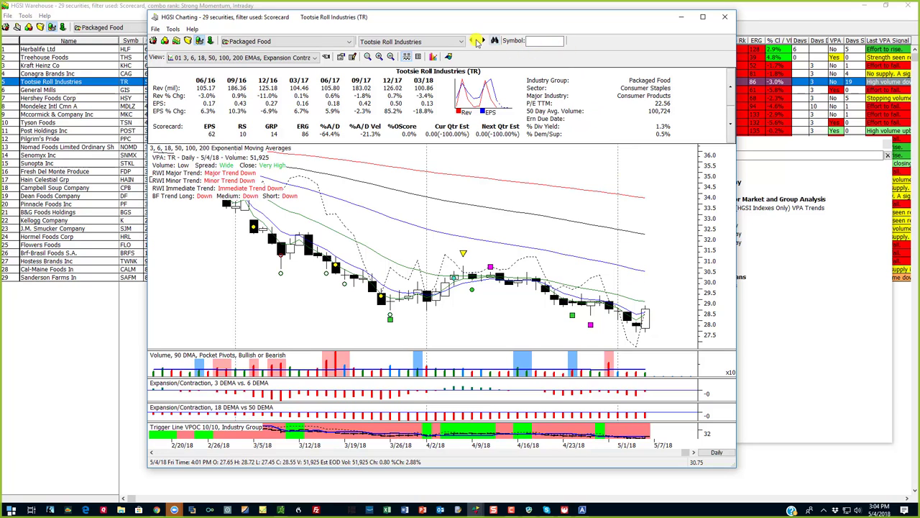
pyautogui.click(483, 41)
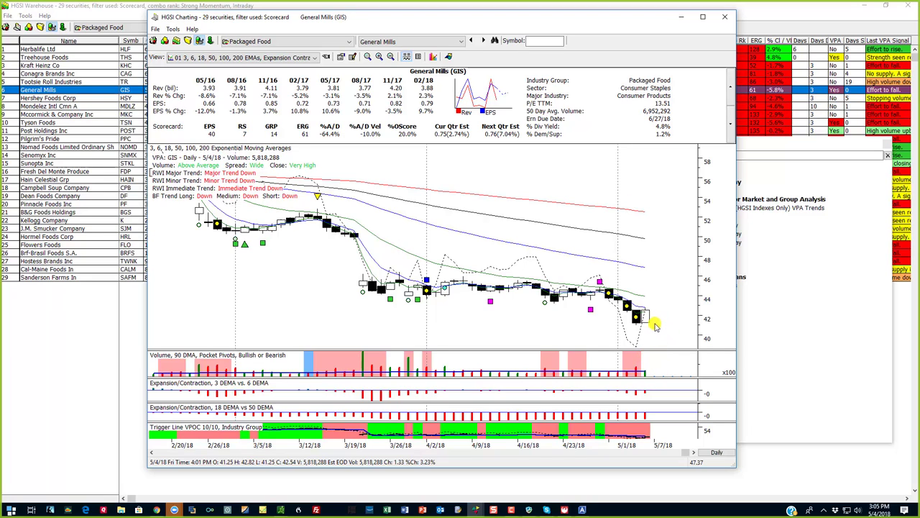
pyautogui.click(483, 41)
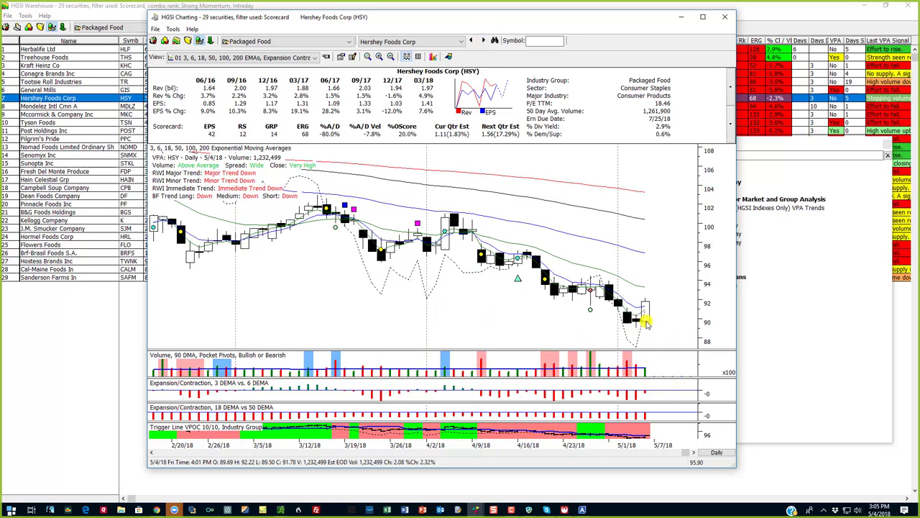
# Examine the daily chart of Sanderson Farms, the last stock in the list, and return to the list at Herbalife.
pyautogui.click(51, 278)
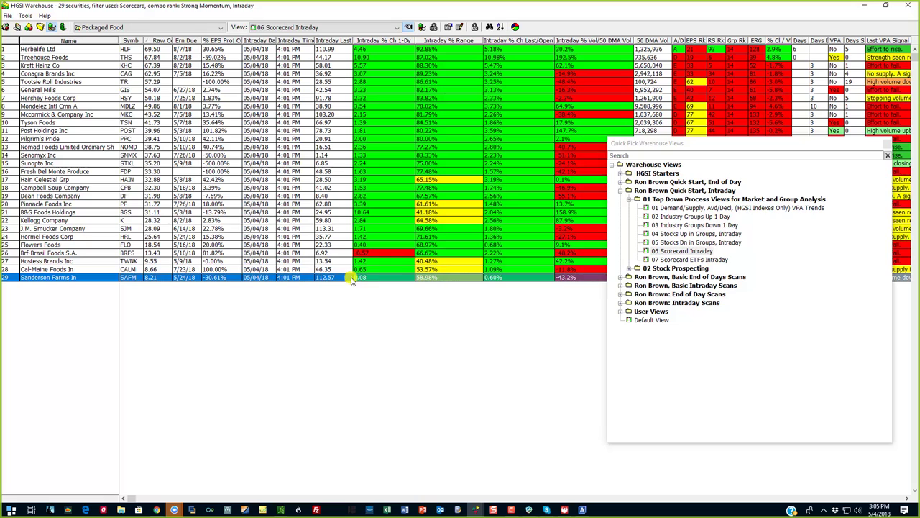
pyautogui.doubleClick(437, 279)
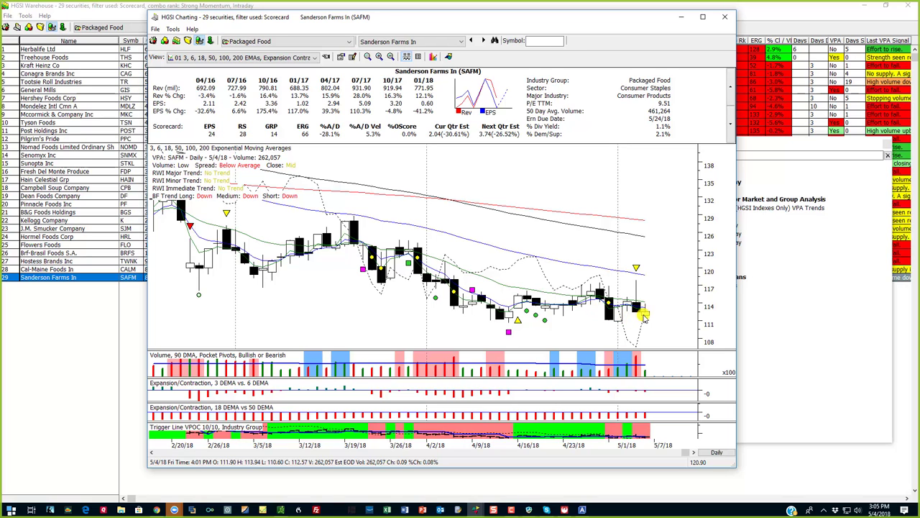
pyautogui.click(52, 47)
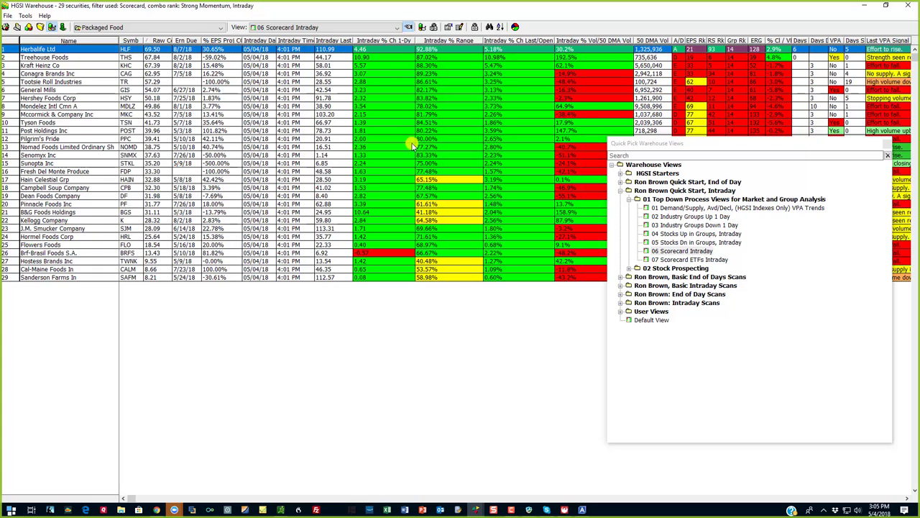
# Go back from the Packaged Food group to Industries and apply the 01 Demand/Supply, Avd/Decl view.
pyautogui.rightClick(377, 65)
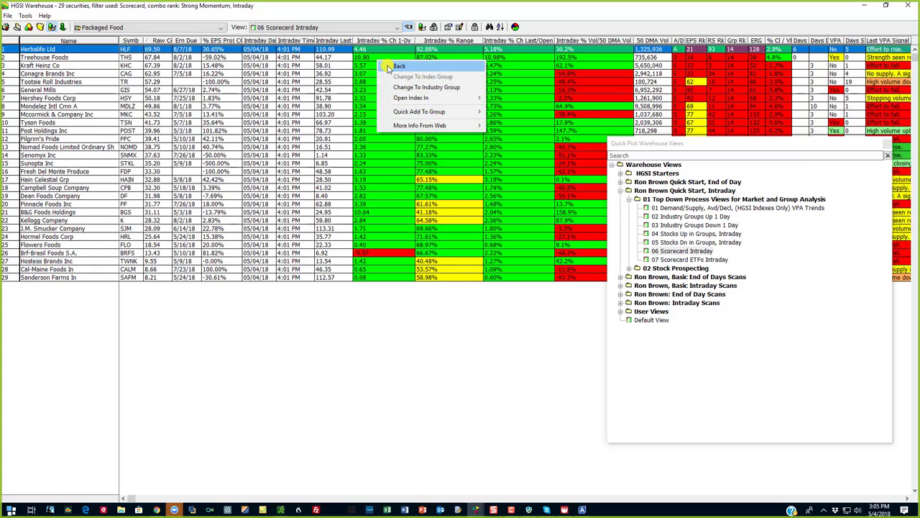
pyautogui.click(385, 74)
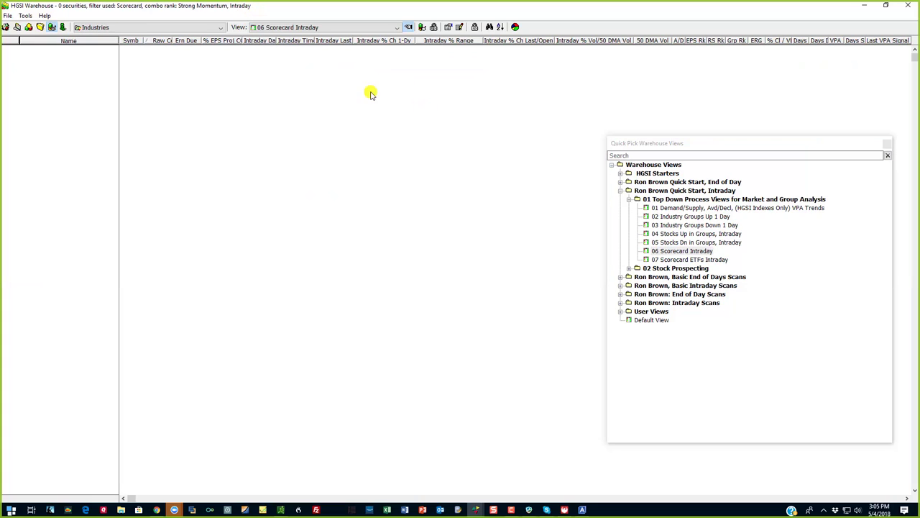
pyautogui.click(661, 208)
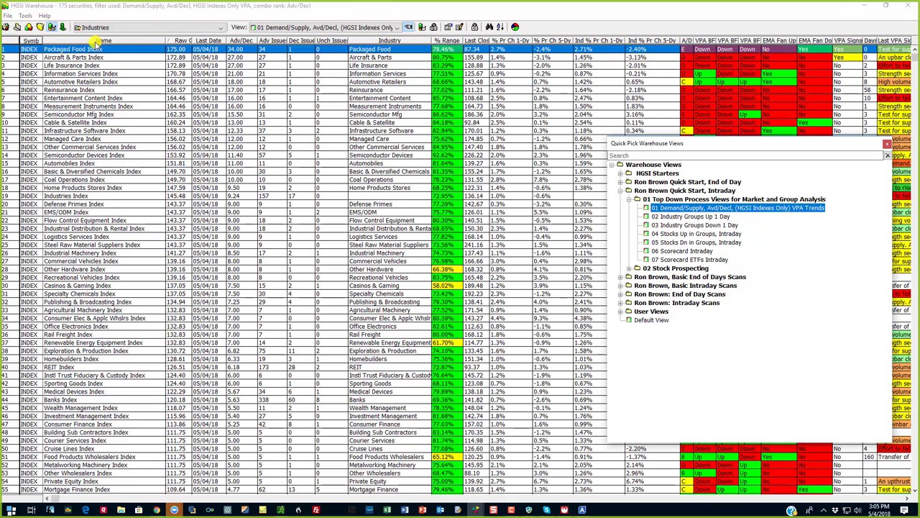
# Switch from the Semiconductor Devices Index to its industry group and apply the 06 Scorecard Intraday view.
pyautogui.click(89, 58)
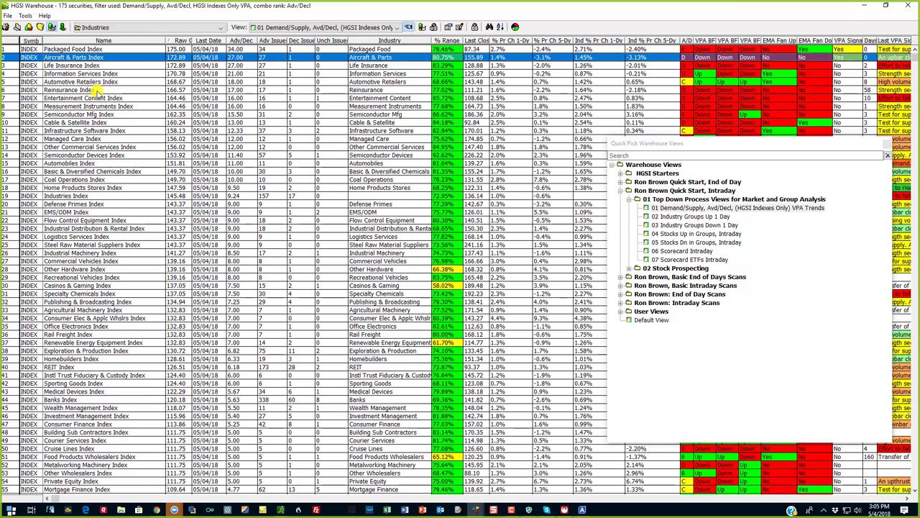
pyautogui.click(95, 114)
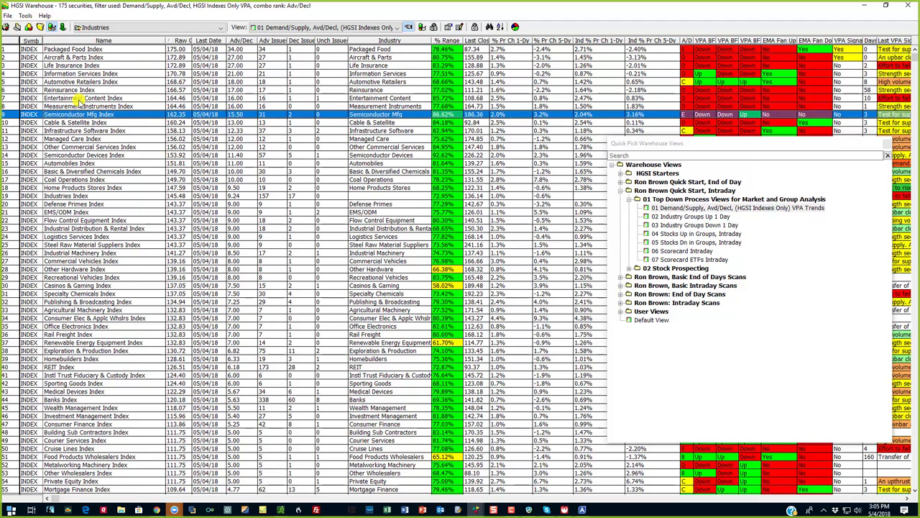
pyautogui.click(100, 154)
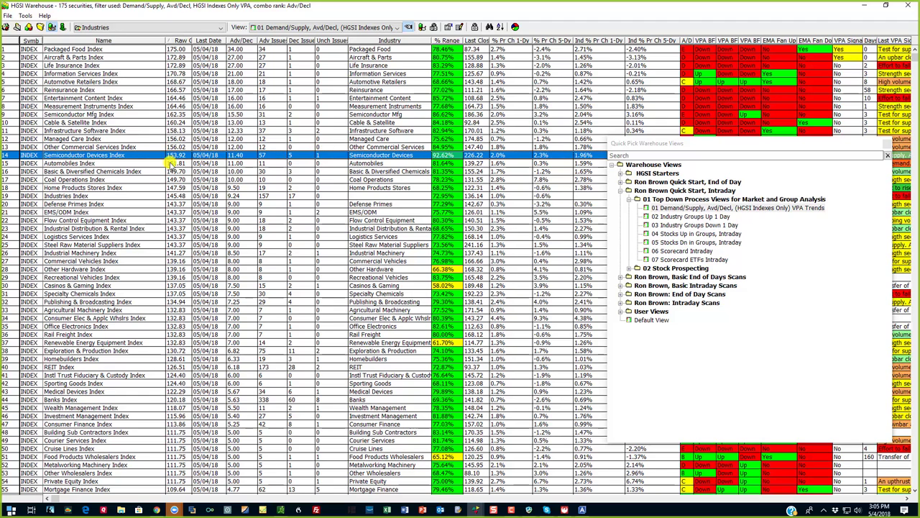
pyautogui.rightClick(194, 159)
pyautogui.click(217, 184)
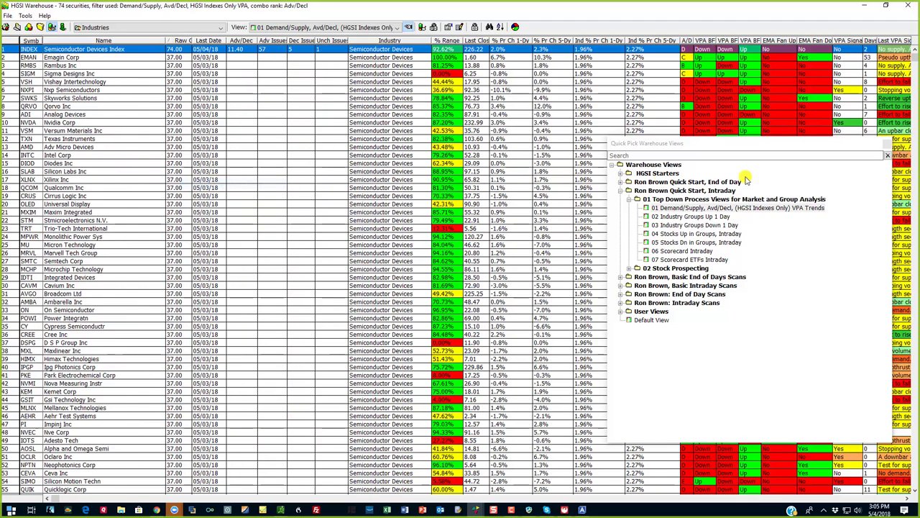
pyautogui.click(684, 250)
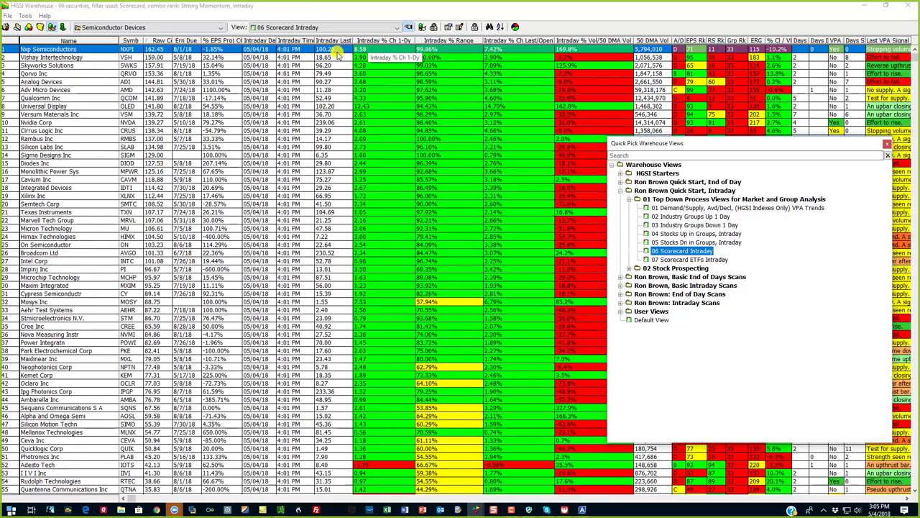
# Examine the daily chart of Nxp Semiconductors and return to the list at Vishay Intertechnology.
pyautogui.doubleClick(387, 54)
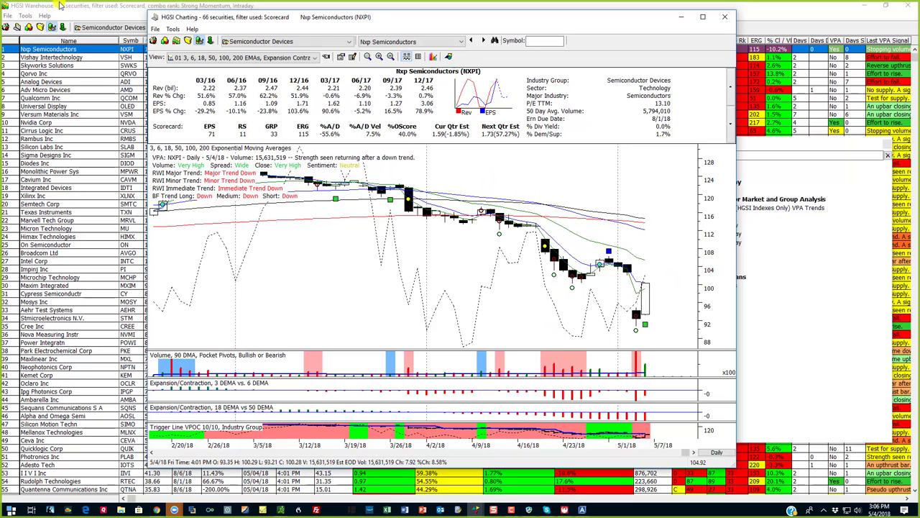
pyautogui.click(73, 57)
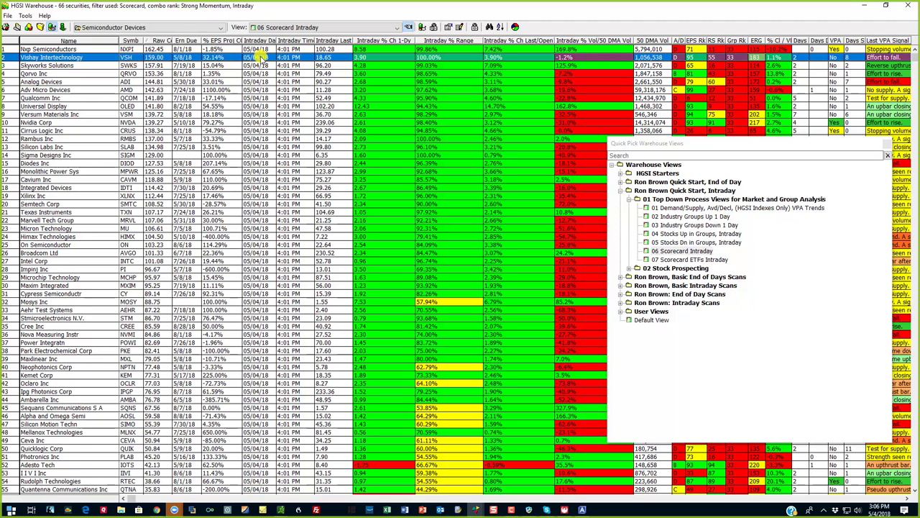
# Go back to Industries, ranking them with the 01 Demand/Supply view and with the 02 Industry Groups Up 1 Day view.
pyautogui.rightClick(263, 57)
pyautogui.click(269, 67)
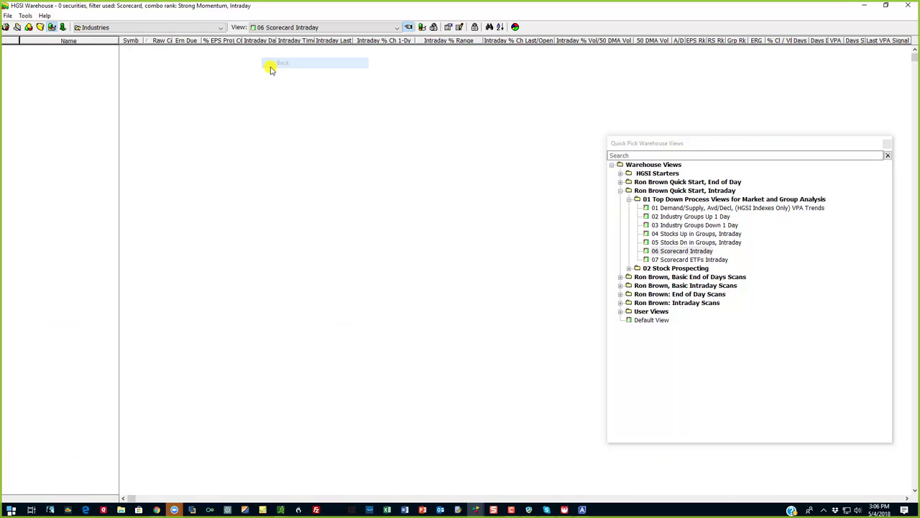
pyautogui.click(687, 208)
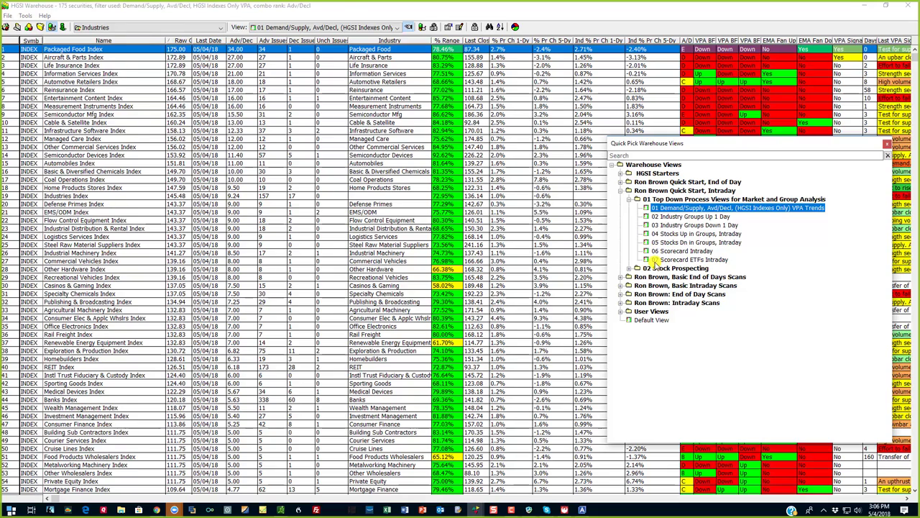
pyautogui.click(684, 218)
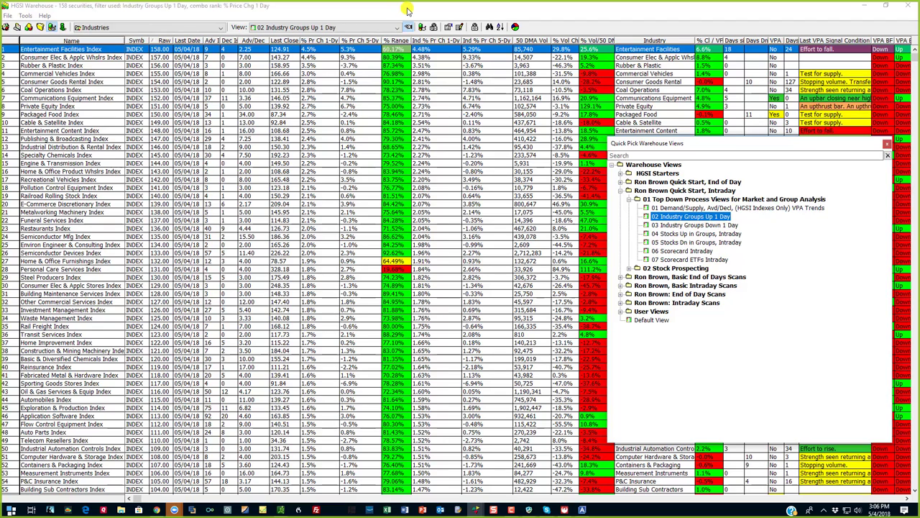
pyautogui.click(65, 13)
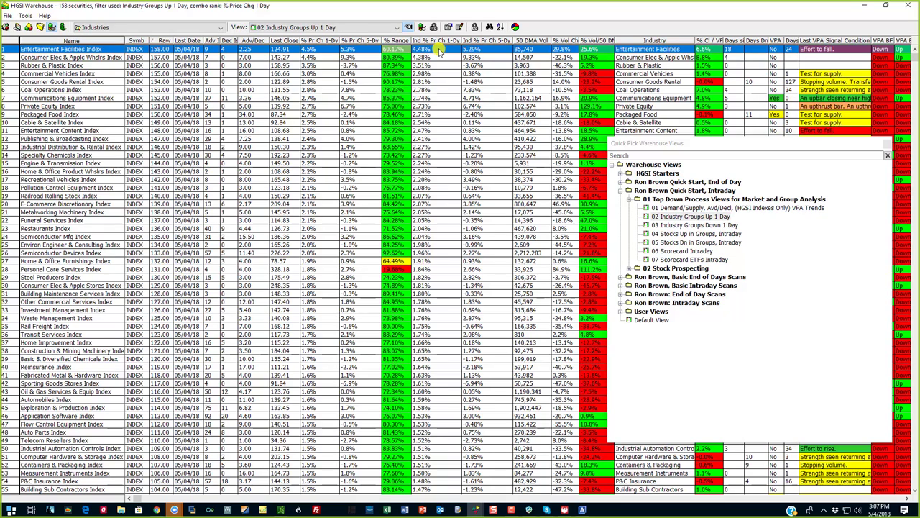
# Examine the daily chart of the Consumer Elec & Applc Whslrs Index and return to the industry list.
pyautogui.click(211, 58)
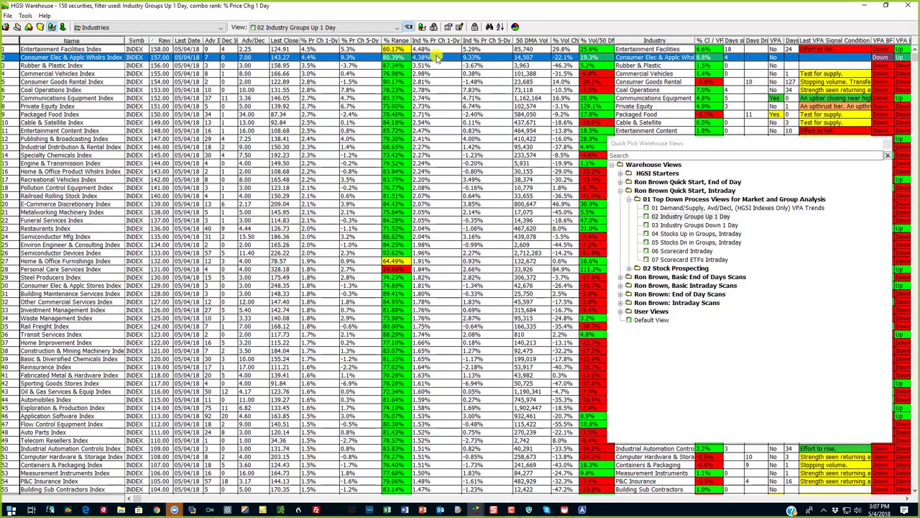
pyautogui.doubleClick(222, 59)
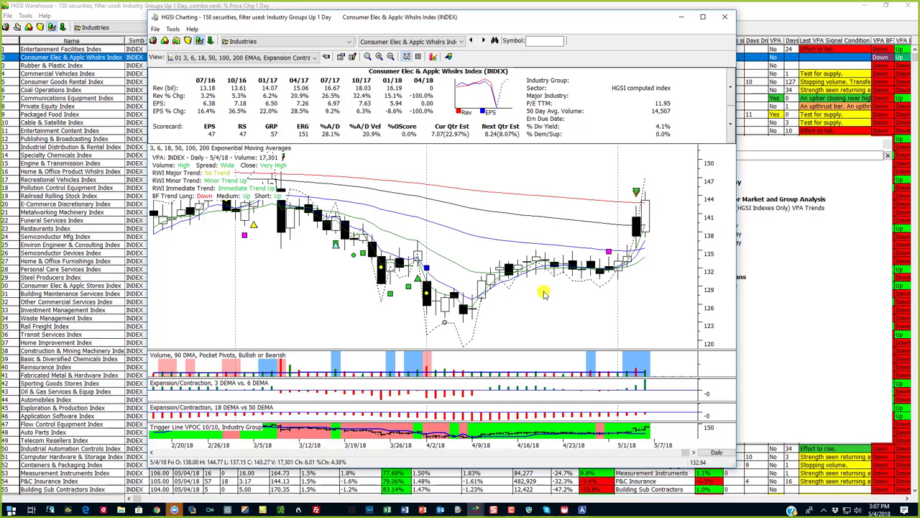
pyautogui.click(408, 58)
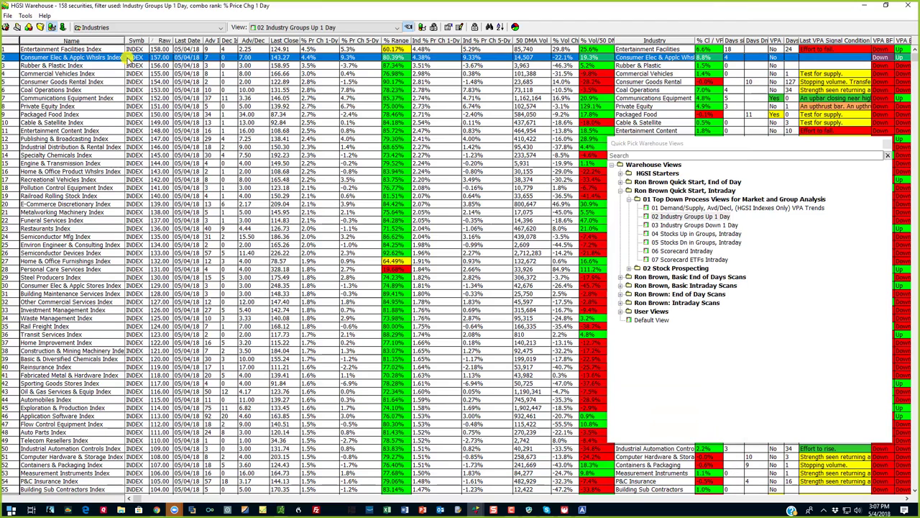
# Switch from the Consumer Elec & Applc Whslrs Index to its industry group and apply the 06 Scorecard Intraday view.
pyautogui.click(127, 61)
pyautogui.rightClick(128, 61)
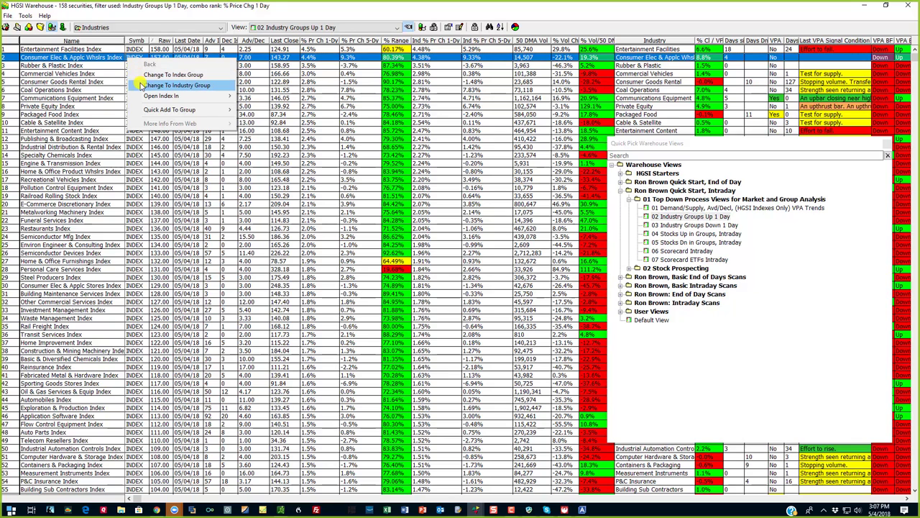
pyautogui.click(141, 85)
pyautogui.click(699, 251)
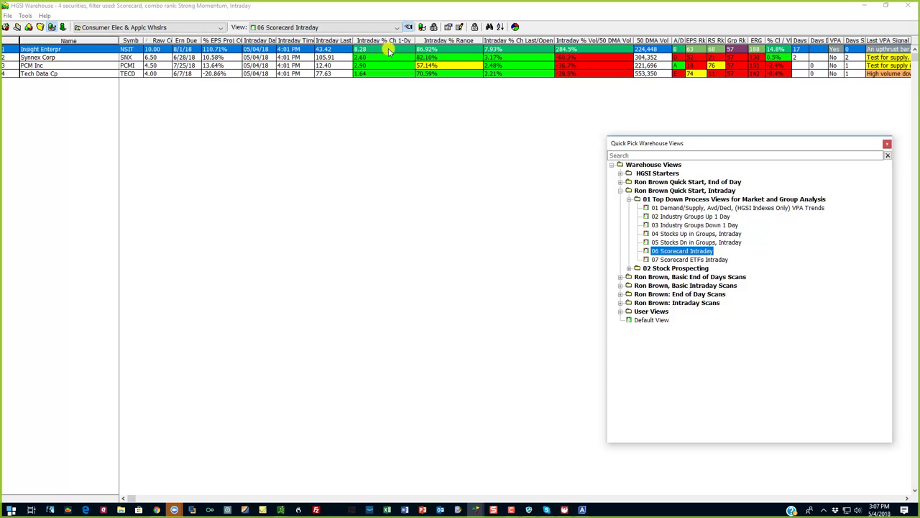
# Reapply the 02 Industry Groups Up 1 Day view, go back to Industries, and look through the top-ranked indexes.
pyautogui.click(659, 220)
pyautogui.rightClick(375, 82)
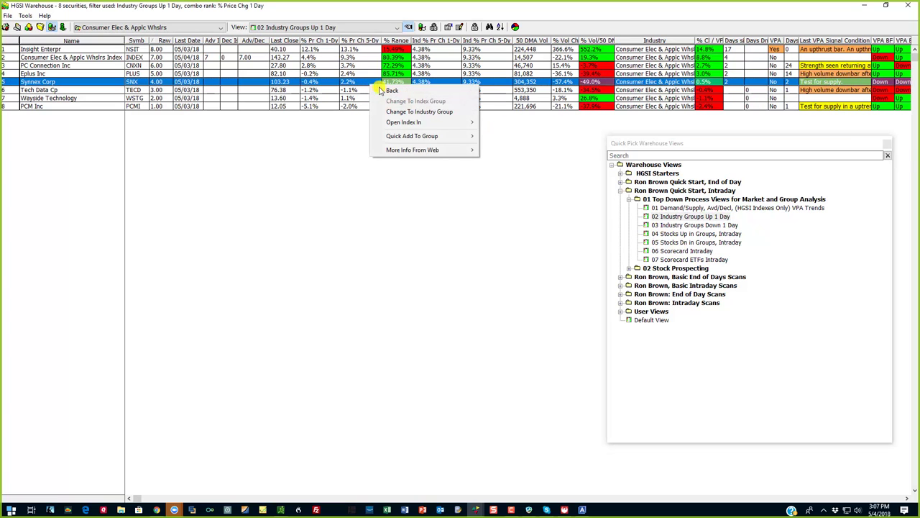
pyautogui.click(383, 91)
pyautogui.click(84, 58)
pyautogui.click(83, 64)
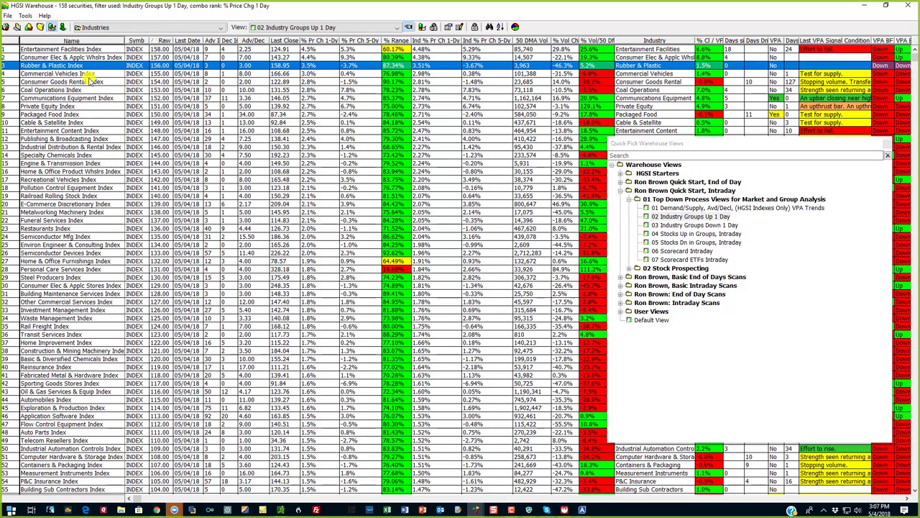
pyautogui.click(90, 81)
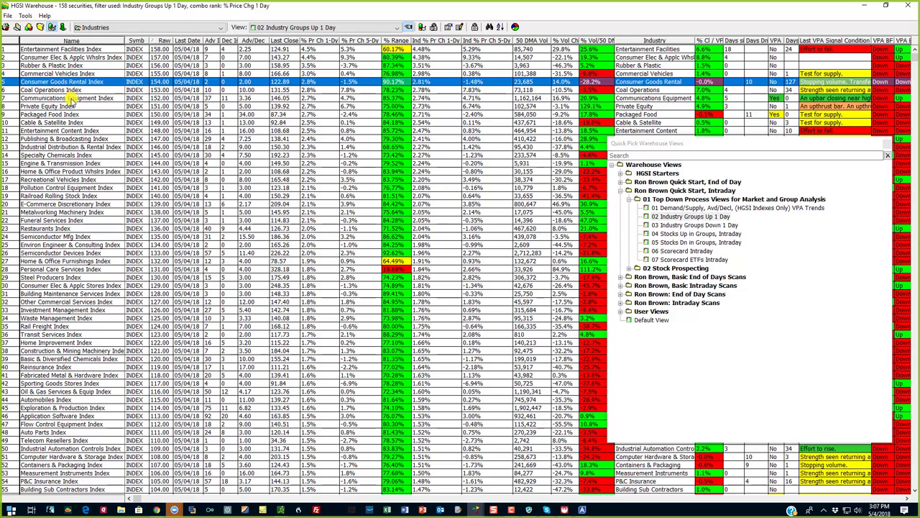
# Switch from the E-Commerce Discretionary Index to its industry group and apply the 06 Scorecard Intraday view.
pyautogui.click(70, 202)
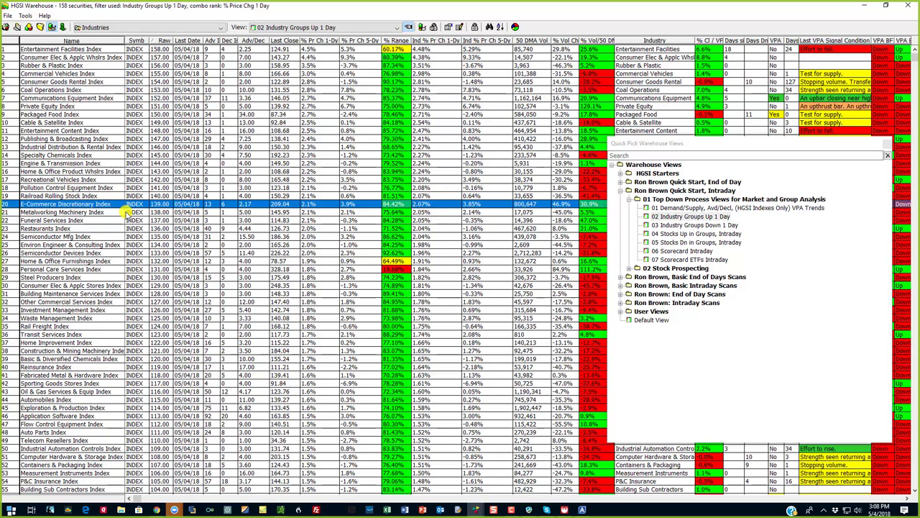
pyautogui.rightClick(120, 206)
pyautogui.click(269, 207)
pyautogui.rightClick(208, 205)
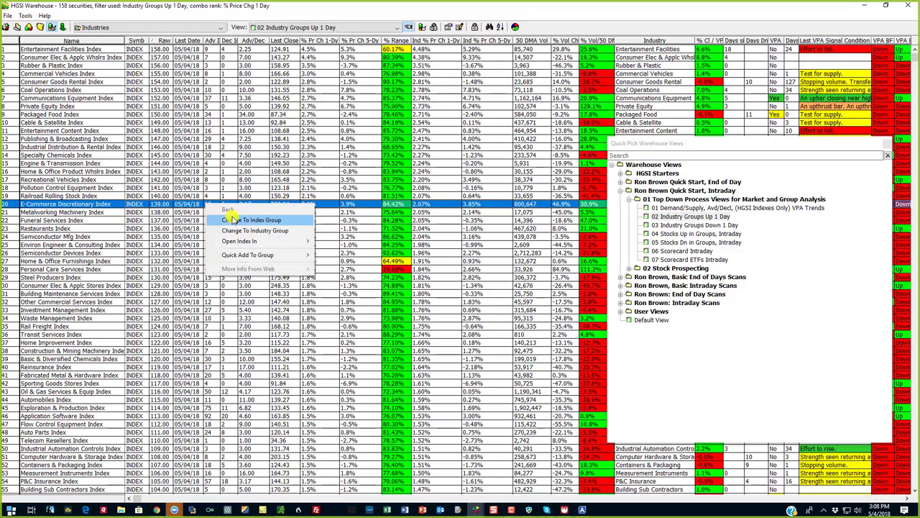
pyautogui.click(237, 227)
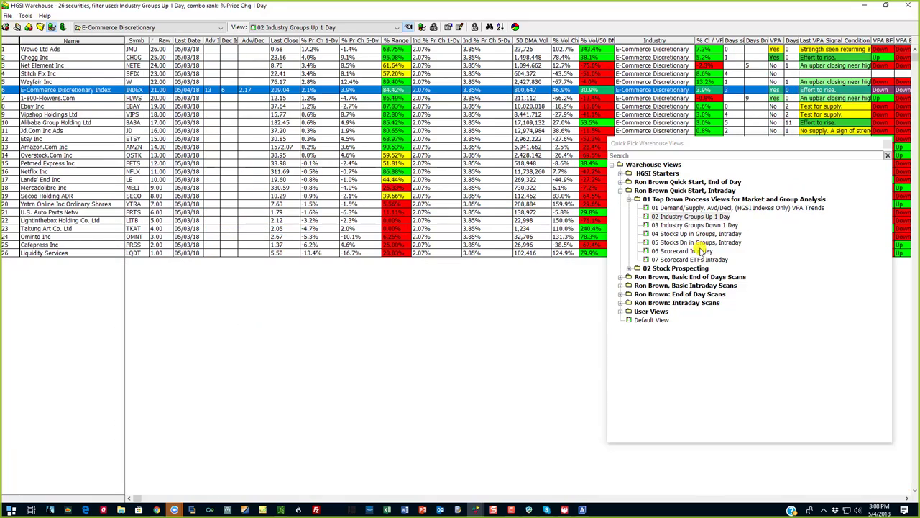
pyautogui.click(699, 250)
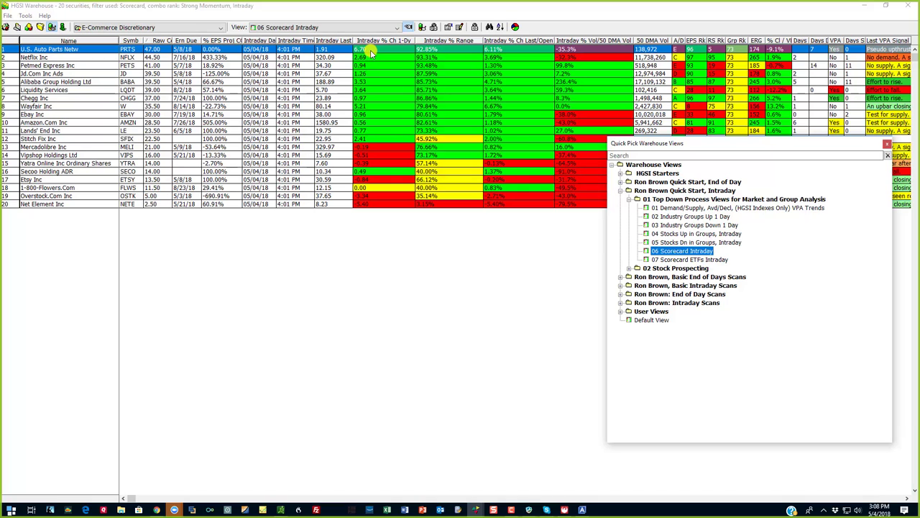
# Review the daily charts of U.S. Auto Parts, Netflix and Petmed Express, and return to the list at Jd.Com.
pyautogui.doubleClick(371, 53)
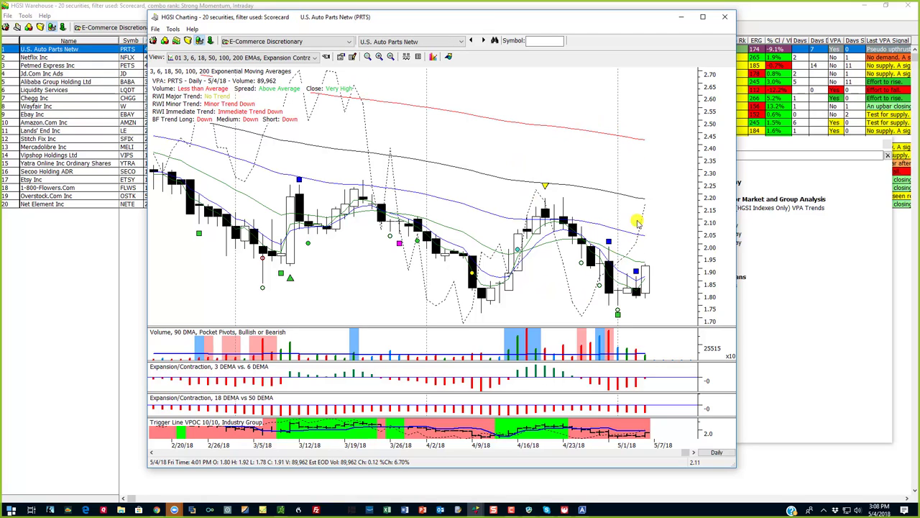
pyautogui.click(485, 40)
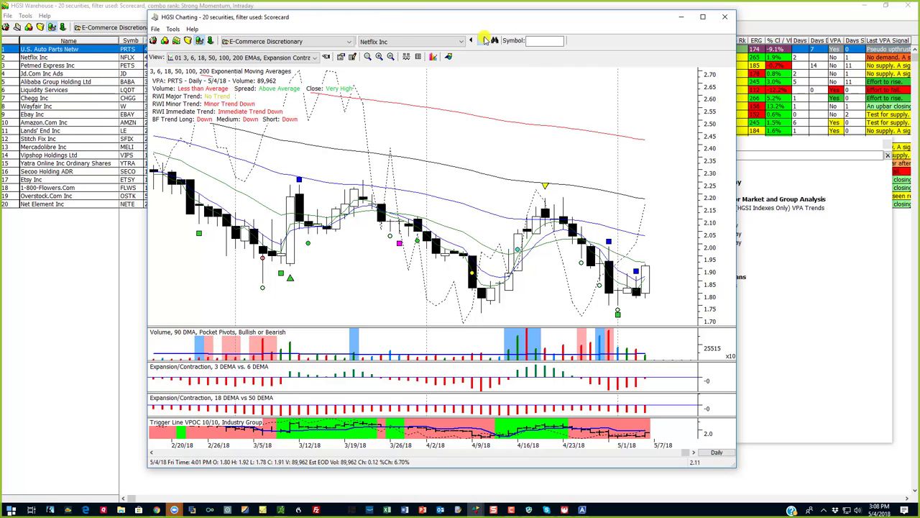
pyautogui.click(484, 40)
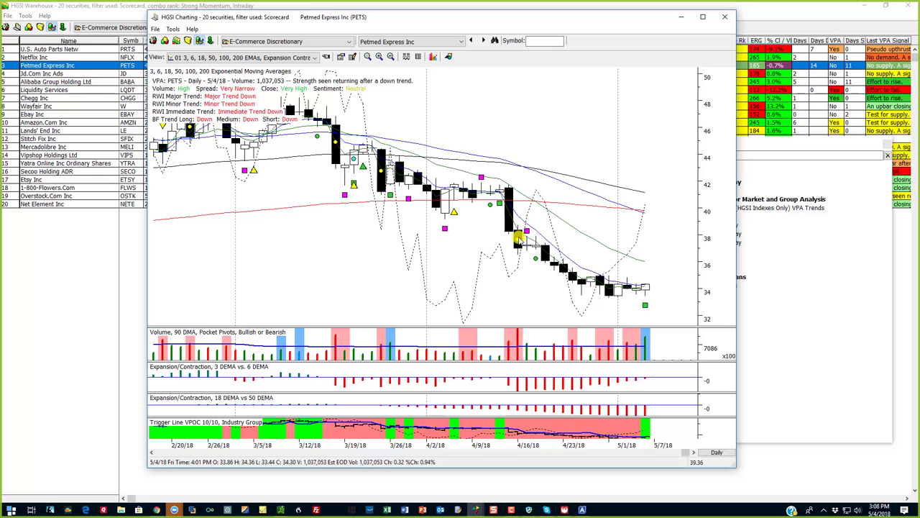
pyautogui.click(41, 75)
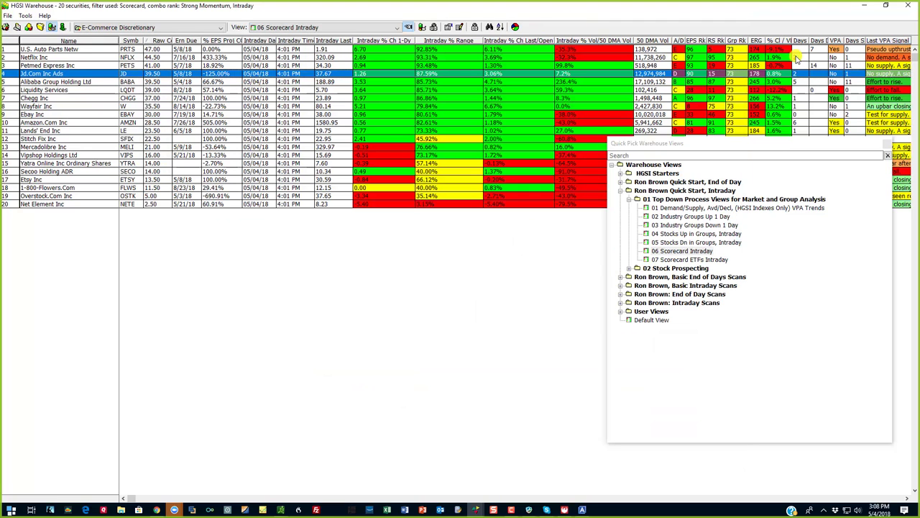
# Bring the VPA trend, EMA fan and 52-week columns into view and move the view picker below the stock rows.
pyautogui.click(907, 497)
pyautogui.click(907, 497)
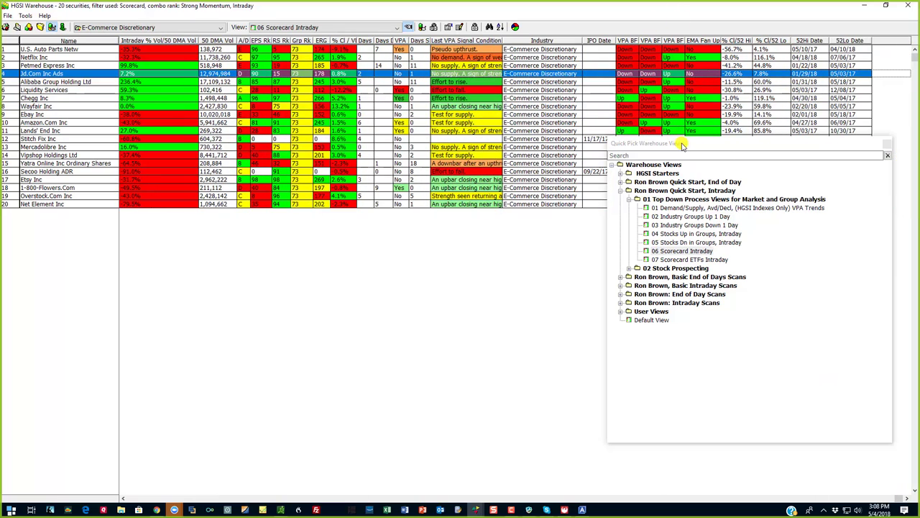
pyautogui.moveTo(682, 144); pyautogui.dragTo(623, 228)
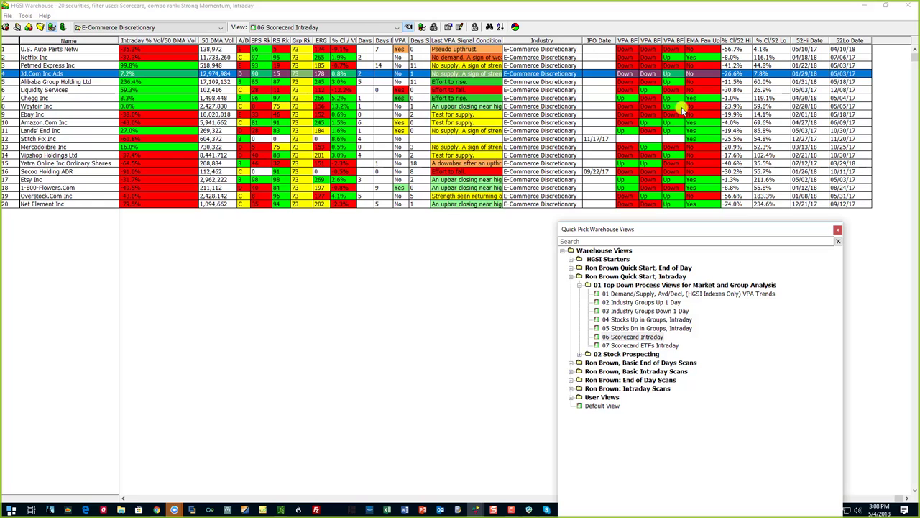
# Examine the daily chart of Lands' End and return to the E-Commerce Discretionary list at Amazon.Com.
pyautogui.click(675, 132)
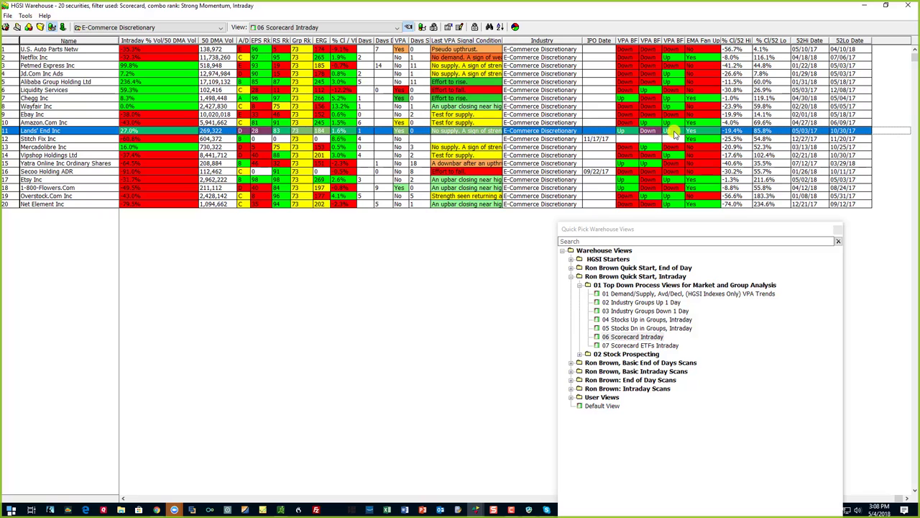
pyautogui.doubleClick(676, 132)
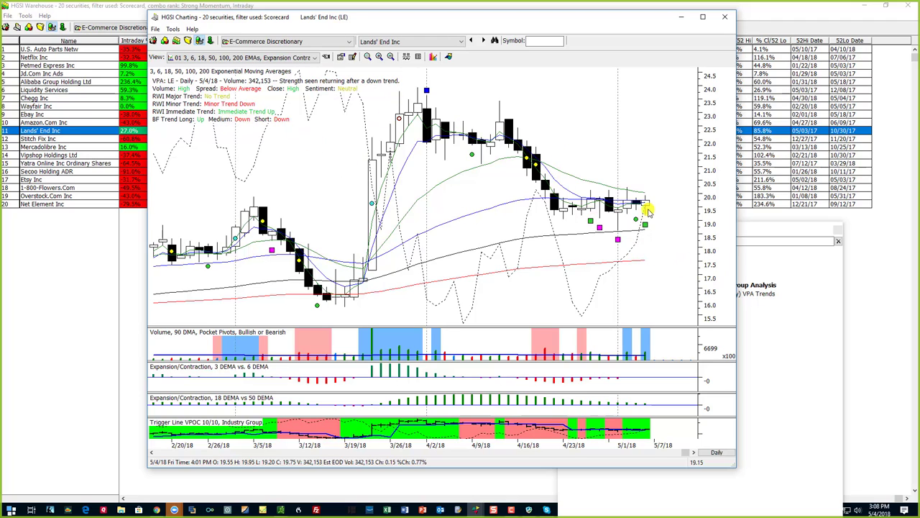
pyautogui.click(107, 122)
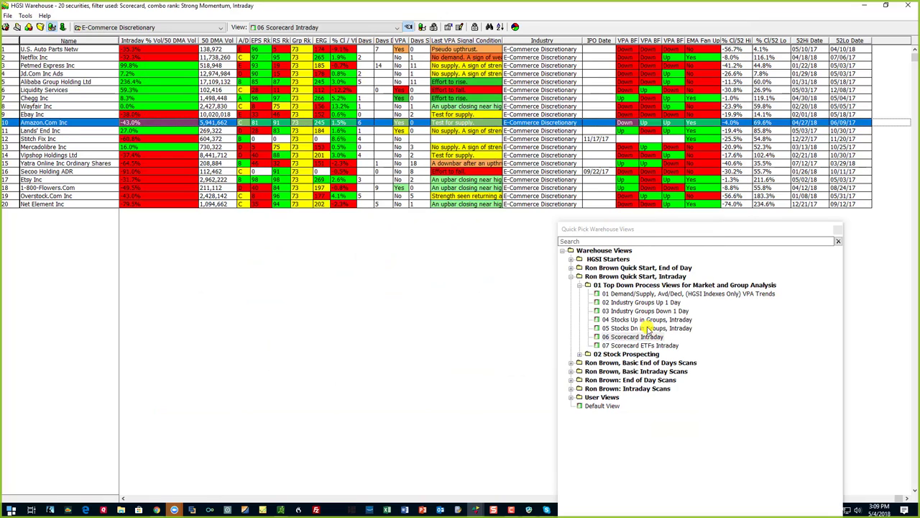
# Return to the Industries list and rank it with the 02 Industry Groups Up 1 Day view, comparing it with the 01 Demand/Supply view.
pyautogui.rightClick(340, 70)
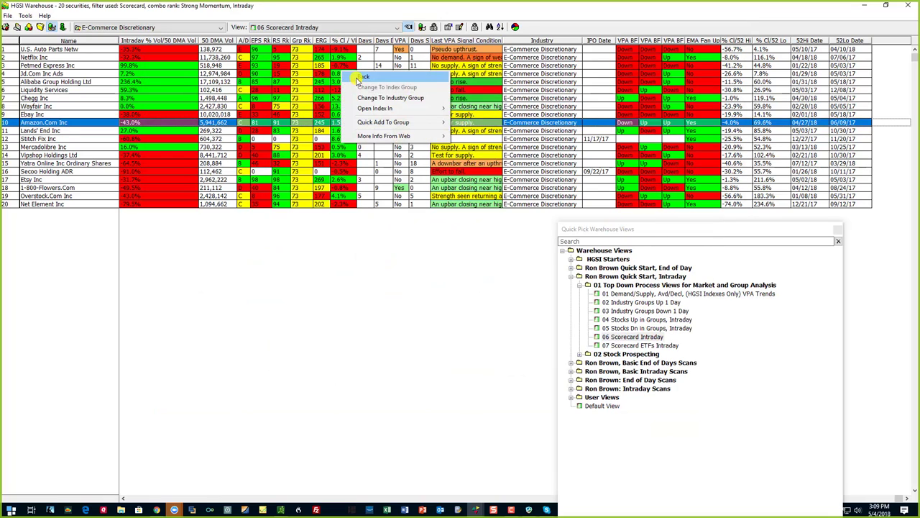
pyautogui.click(352, 79)
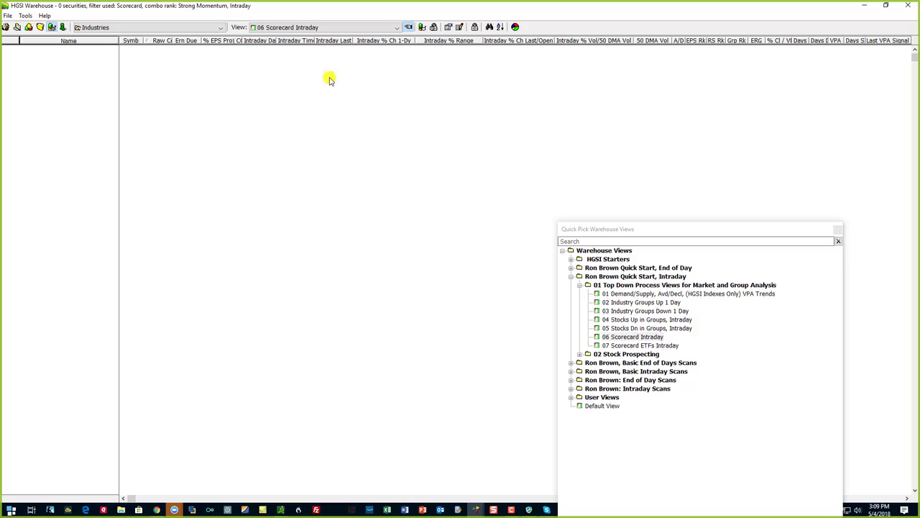
pyautogui.click(636, 294)
pyautogui.click(637, 302)
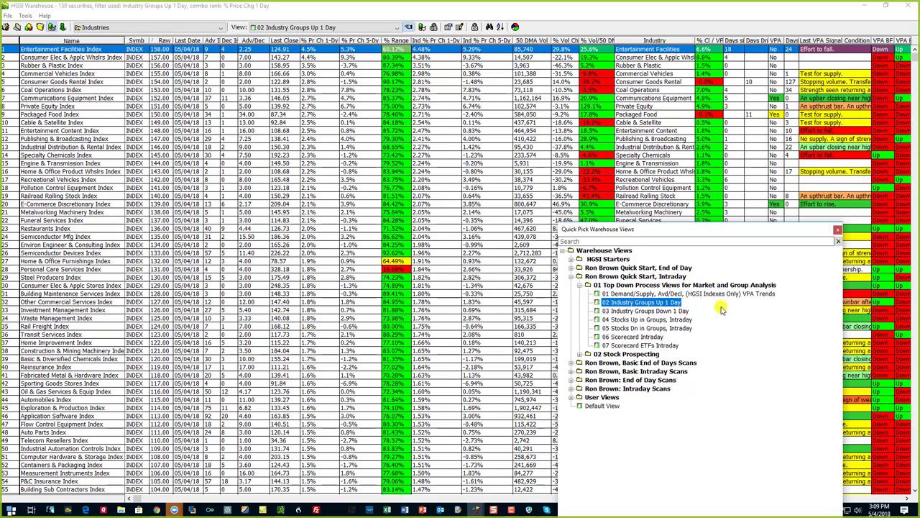
pyautogui.click(701, 294)
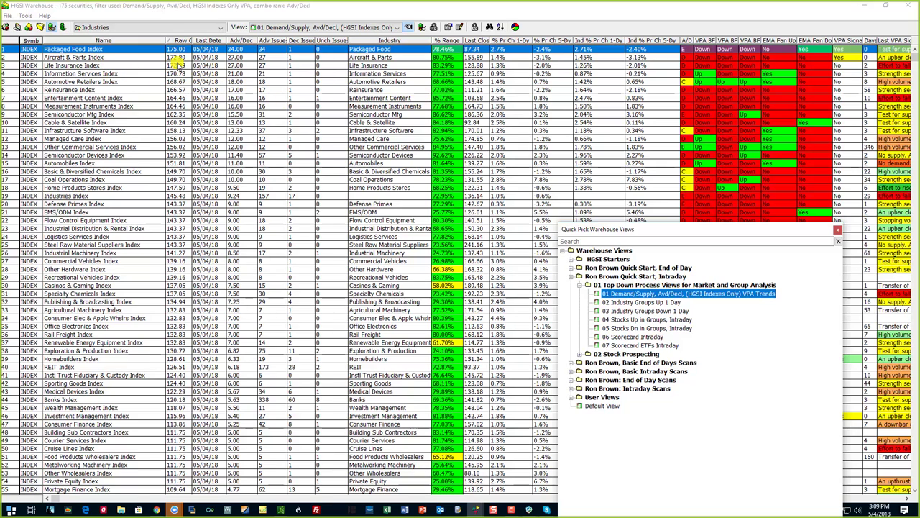
pyautogui.click(611, 302)
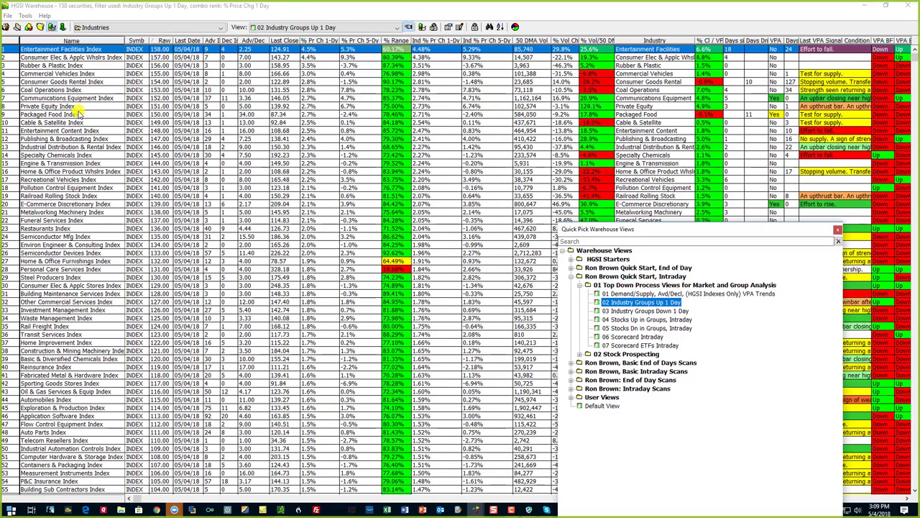
# Check the Coal Operations Index's daily chart and bring up its industry group in the 06 Scorecard Intraday view.
pyautogui.click(70, 89)
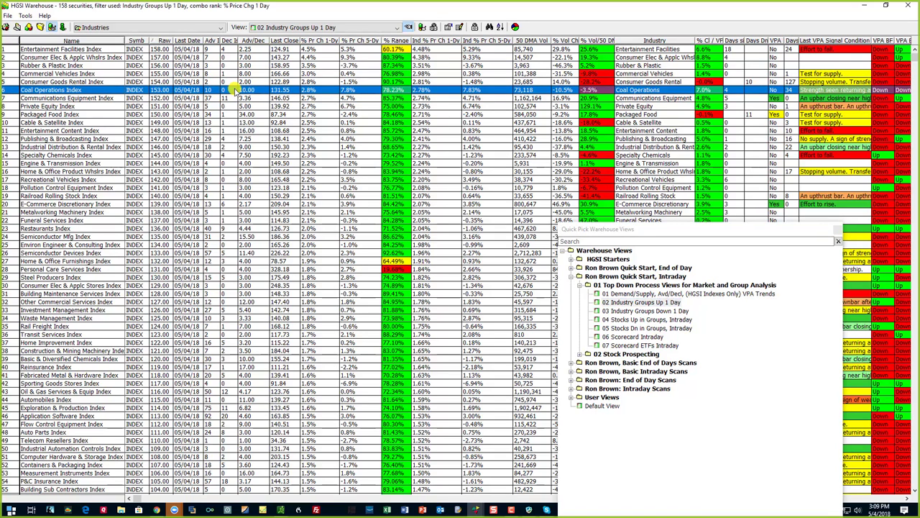
pyautogui.doubleClick(235, 88)
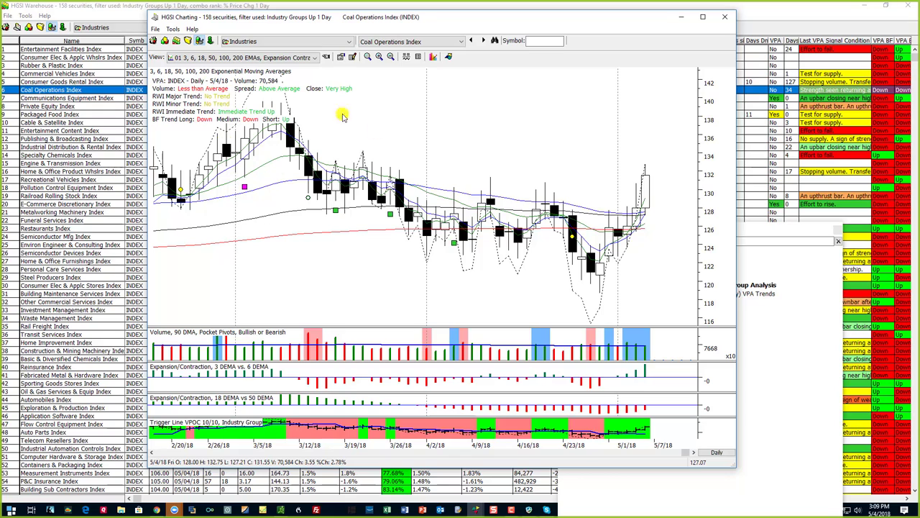
pyautogui.rightClick(144, 92)
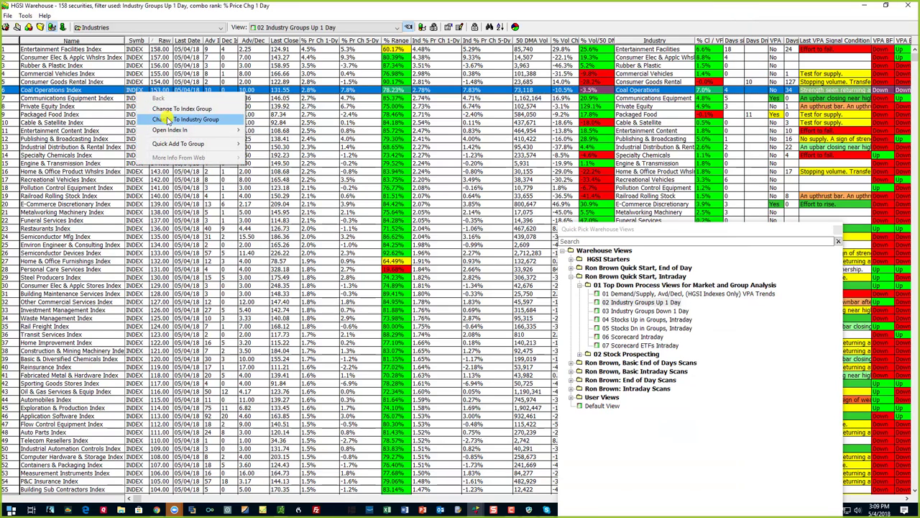
pyautogui.click(179, 119)
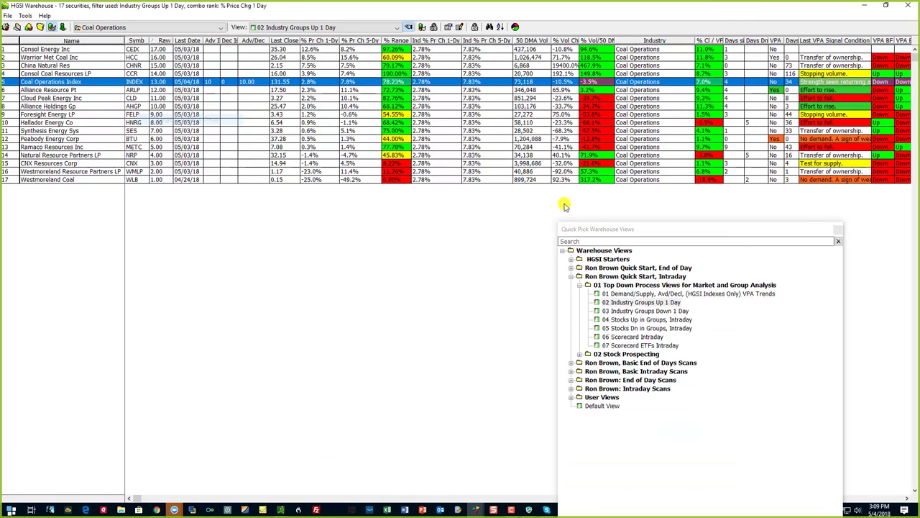
pyautogui.click(642, 336)
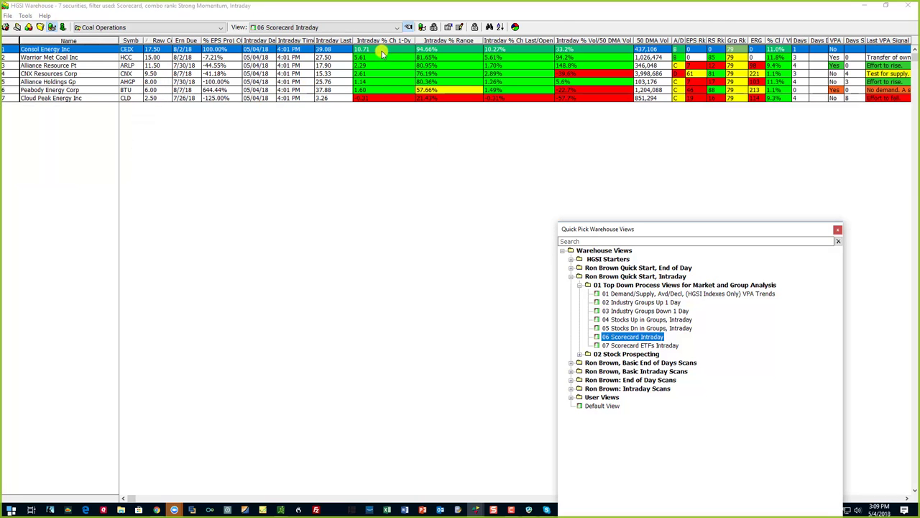
# Review Consol Energy's daily chart and return to the Industries list in the 02 Industry Groups Up 1 Day view.
pyautogui.doubleClick(384, 52)
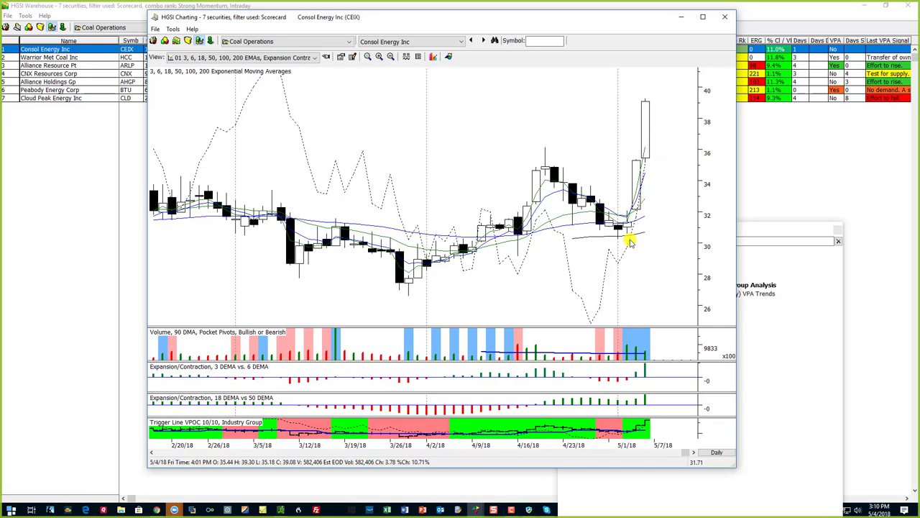
pyautogui.rightClick(82, 52)
pyautogui.click(105, 61)
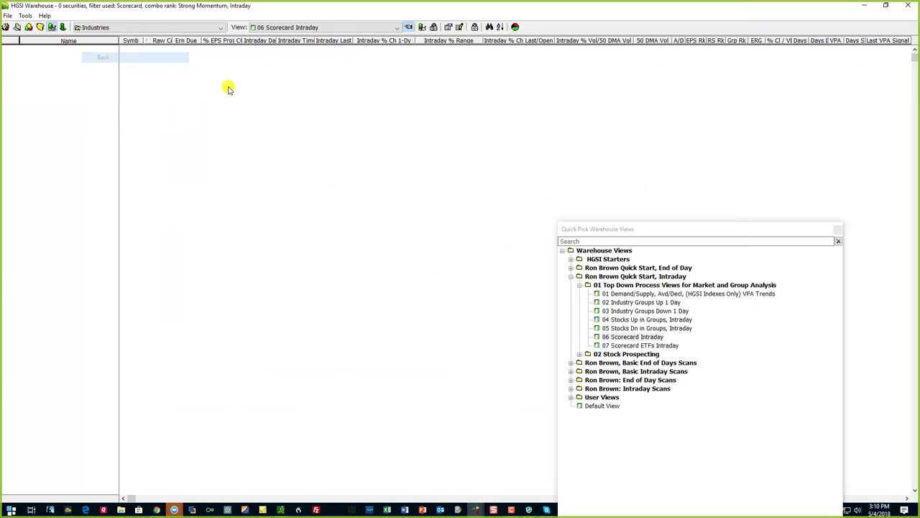
pyautogui.click(623, 302)
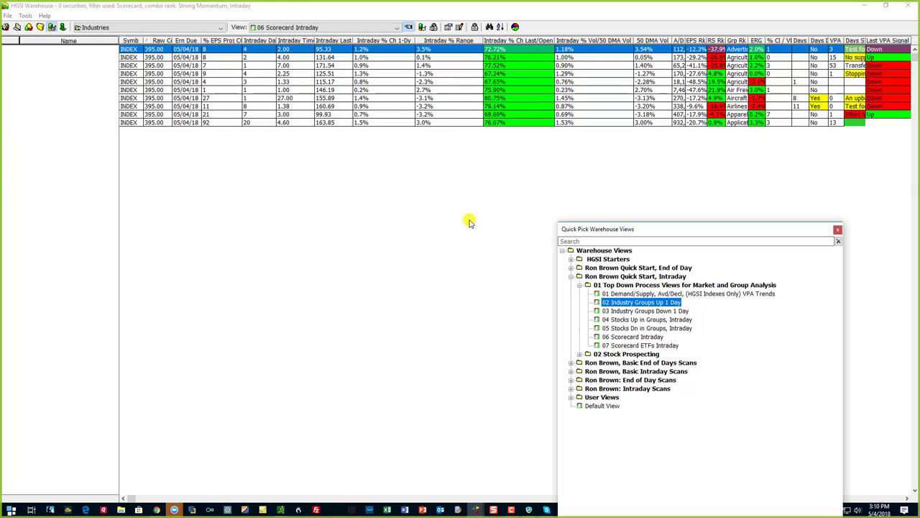
pyautogui.click(627, 303)
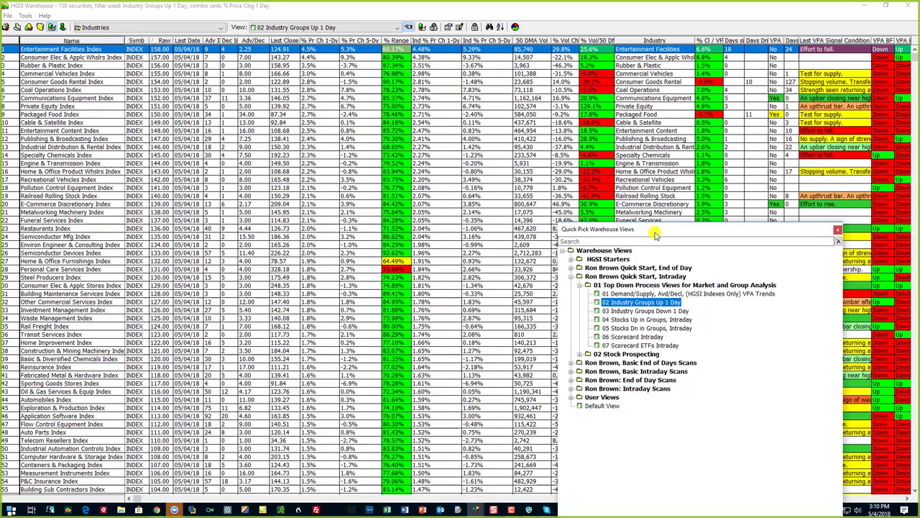
# Move the view picker higher and compare the 01 Demand/Supply ranking of industries with 02 Industry Groups Up 1 Day.
pyautogui.moveTo(656, 232); pyautogui.dragTo(703, 131)
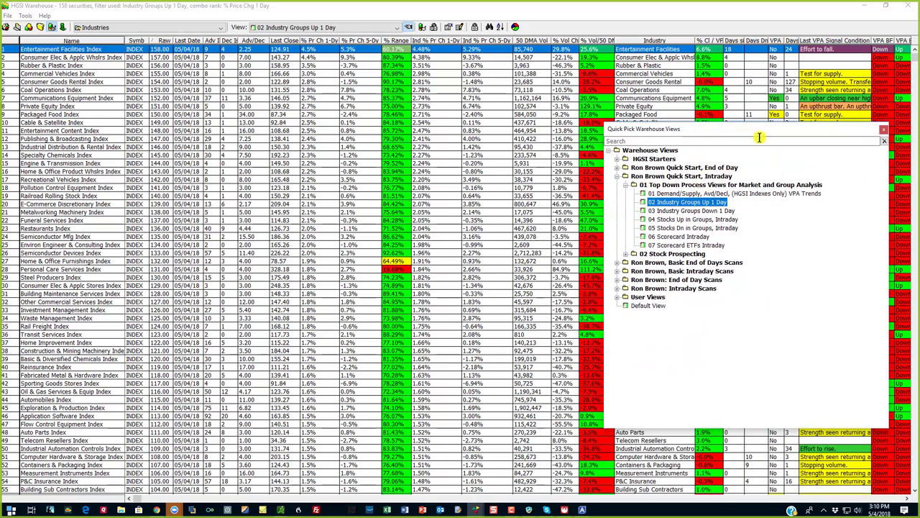
pyautogui.click(692, 193)
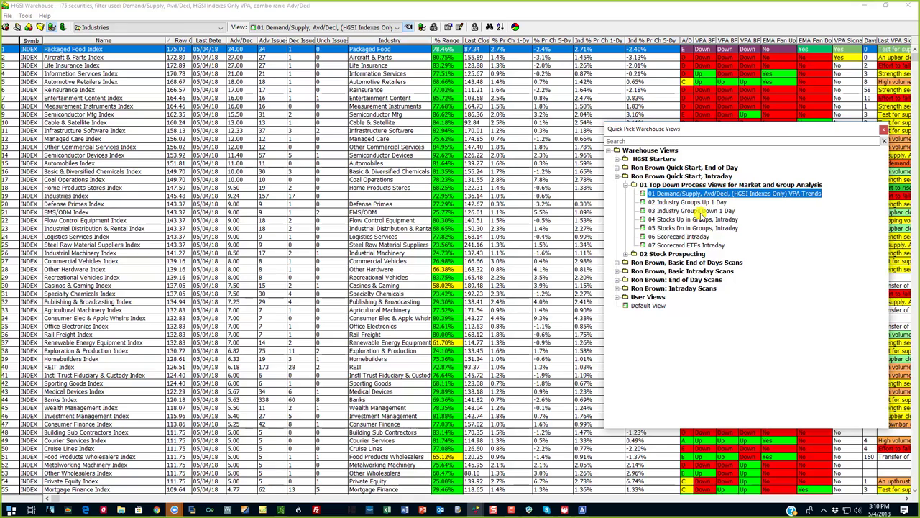
pyautogui.click(689, 202)
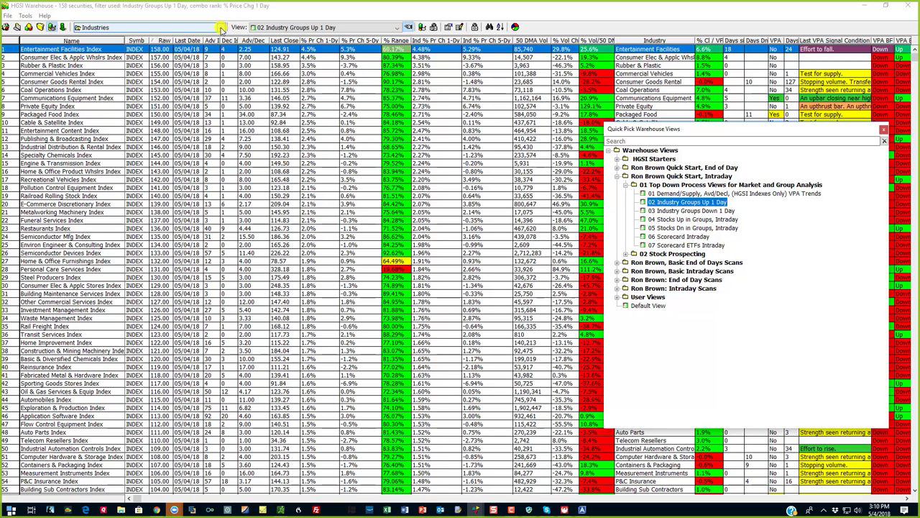
# Switch the group to All Securities and apply the 04 Stocks Up in Groups, Intraday view.
pyautogui.click(221, 28)
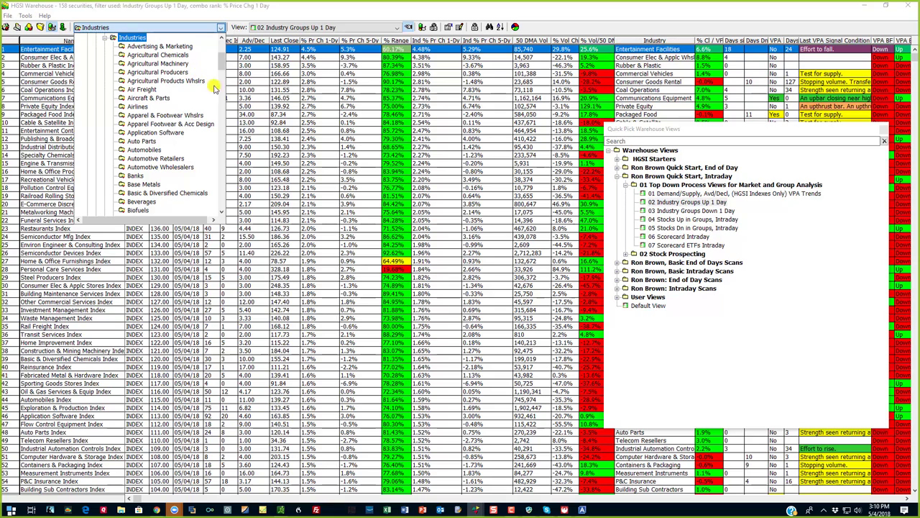
pyautogui.scroll(5, 225, 60)
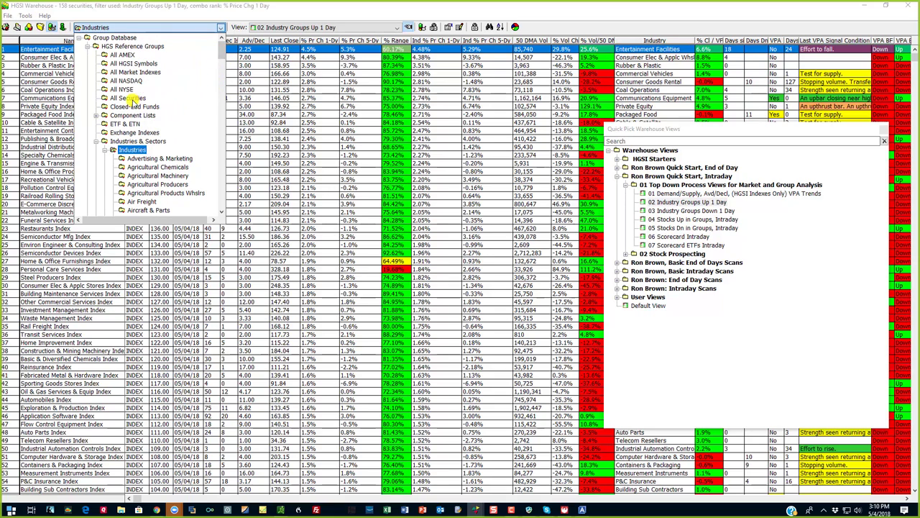
pyautogui.click(133, 98)
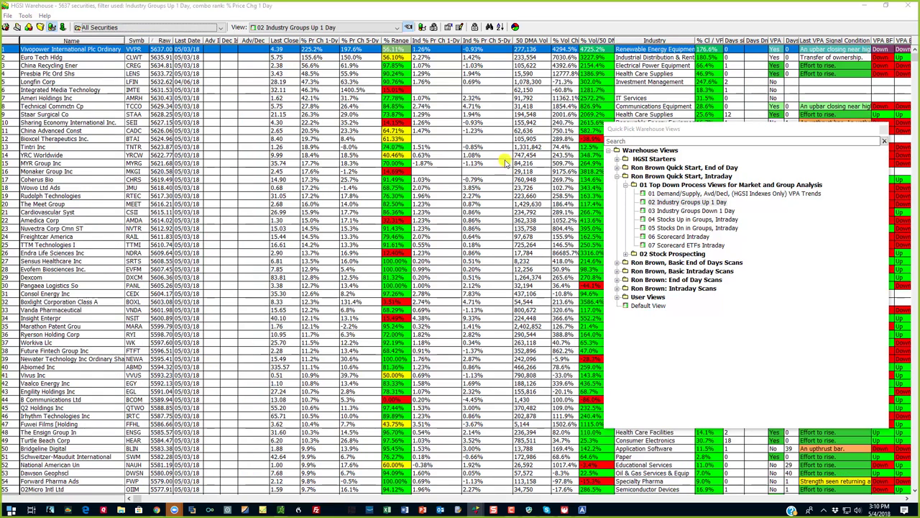
pyautogui.click(677, 218)
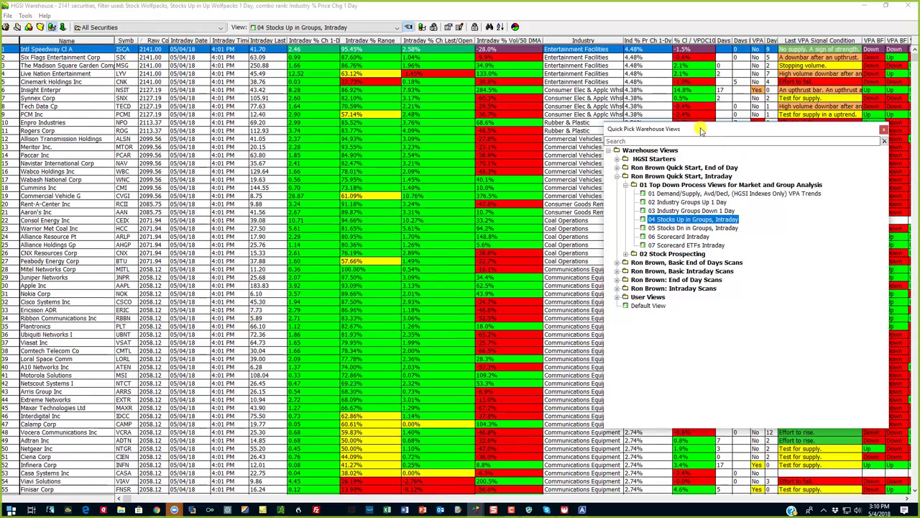
# Move the view picker clear of the Industry column and inspect the stock list's sort criteria.
pyautogui.moveTo(703, 130); pyautogui.dragTo(789, 118)
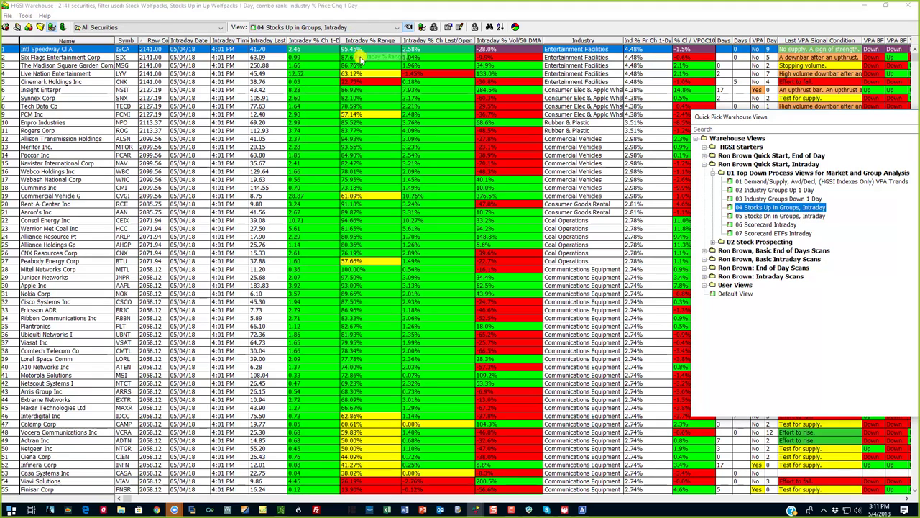
pyautogui.click(498, 28)
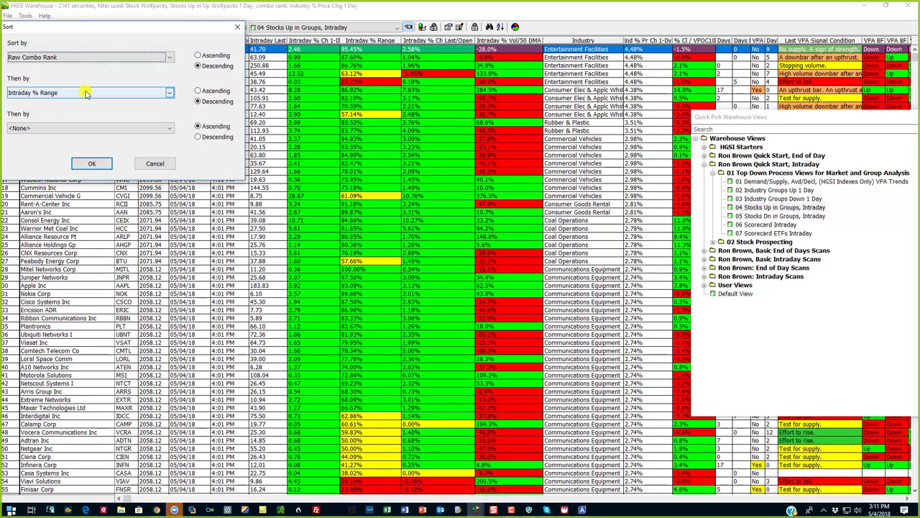
pyautogui.click(237, 27)
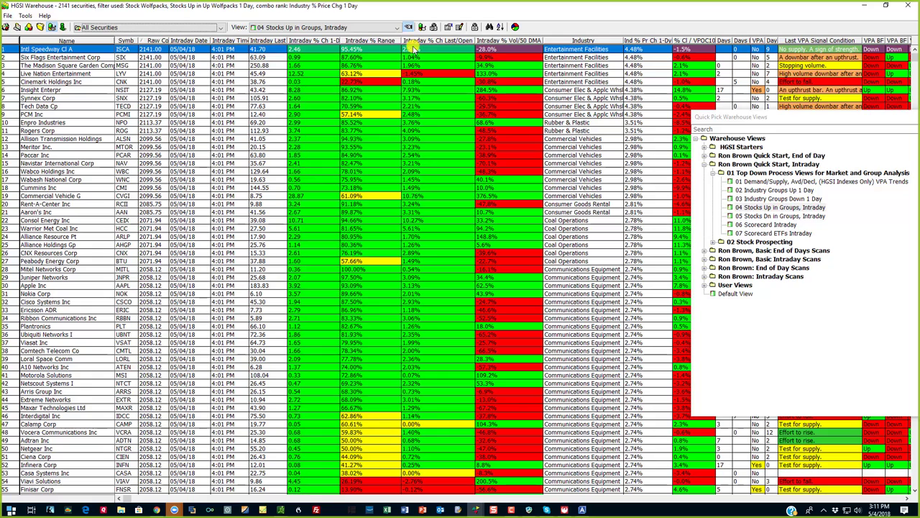
# Examine the daily chart of Intl Speedway together with its fundamentals and earnings due date.
pyautogui.doubleClick(359, 49)
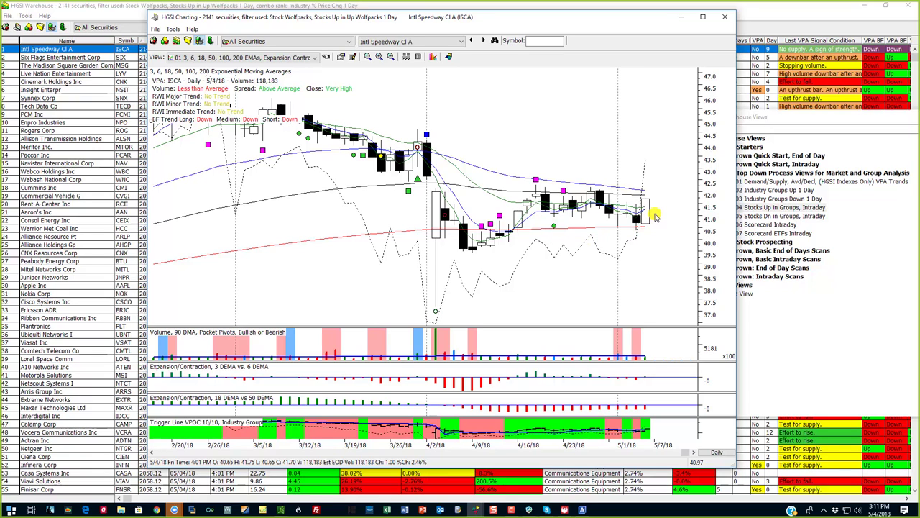
pyautogui.click(408, 56)
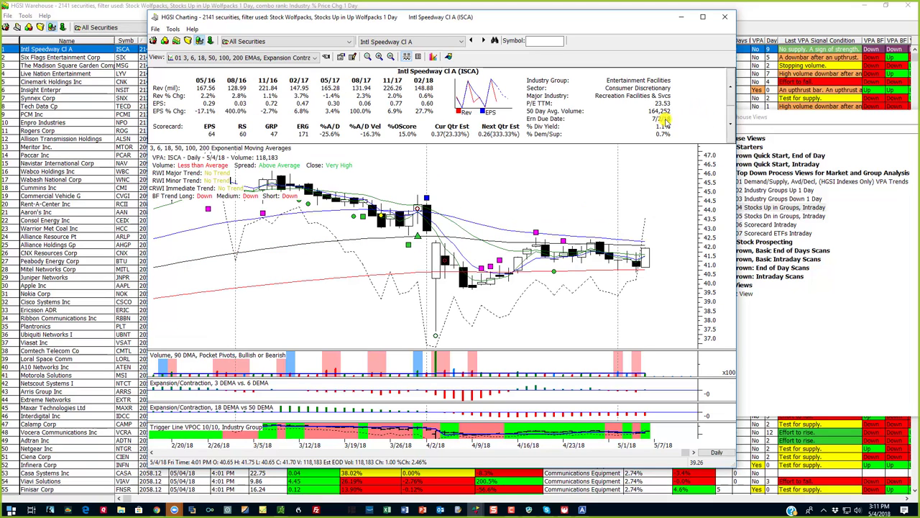
pyautogui.click(406, 56)
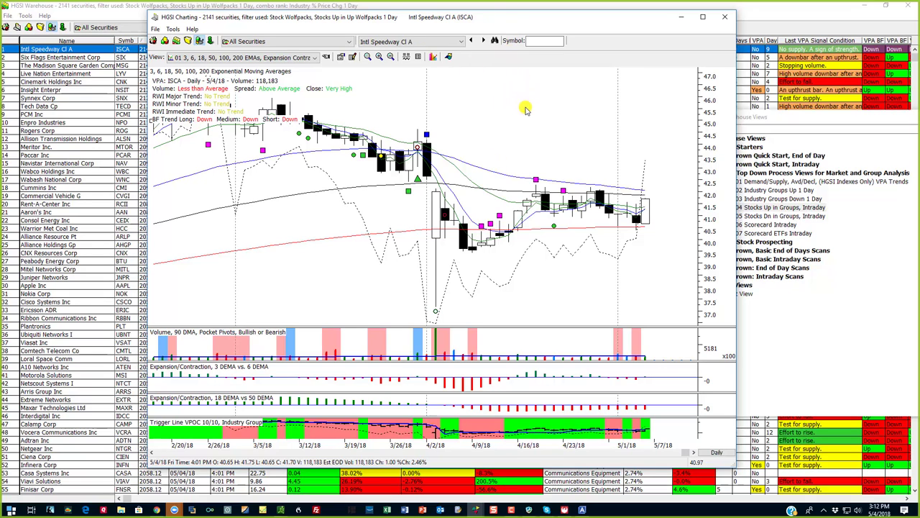
# Review the daily charts of Six Flags Entertainment and The Madison Square Garden Comp, including the latter's fundamentals.
pyautogui.click(85, 57)
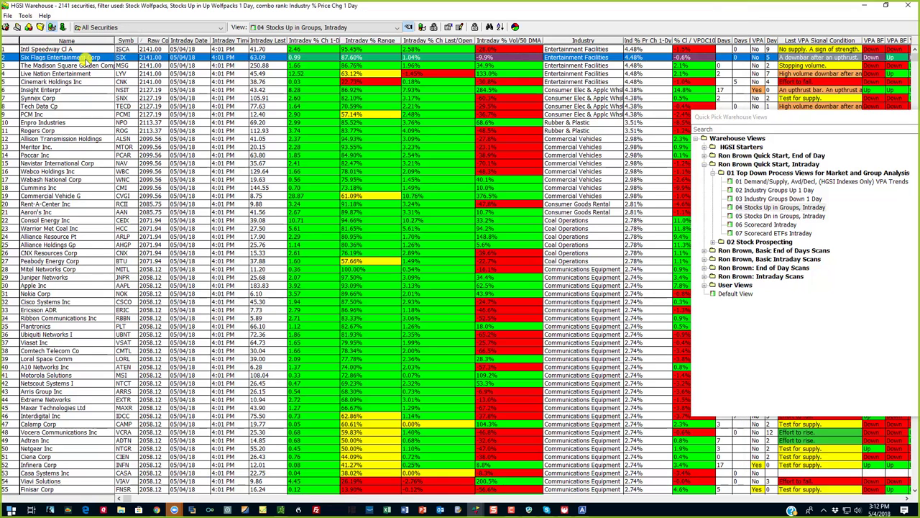
pyautogui.doubleClick(575, 59)
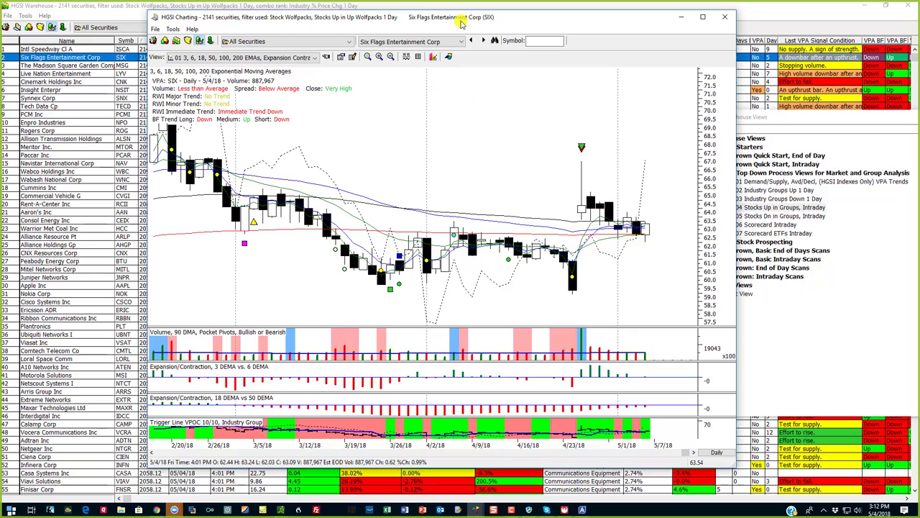
pyautogui.click(482, 41)
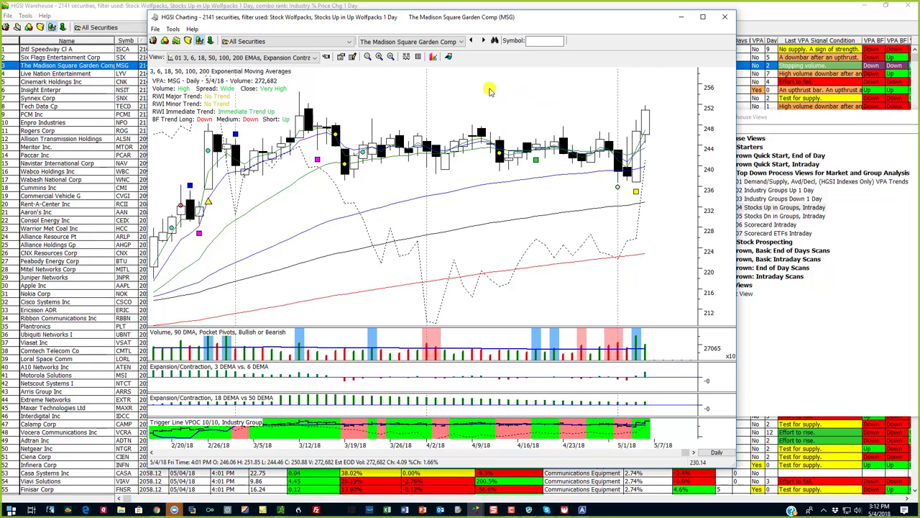
pyautogui.click(408, 56)
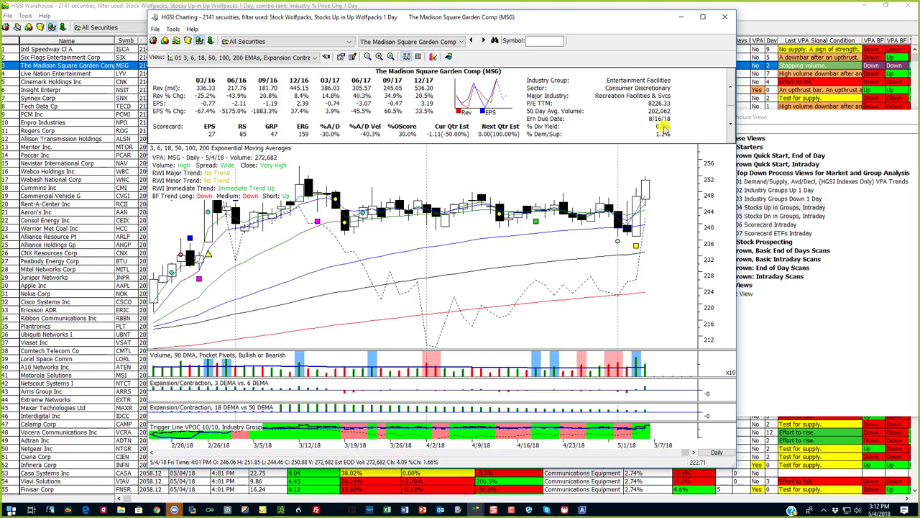
pyautogui.click(406, 57)
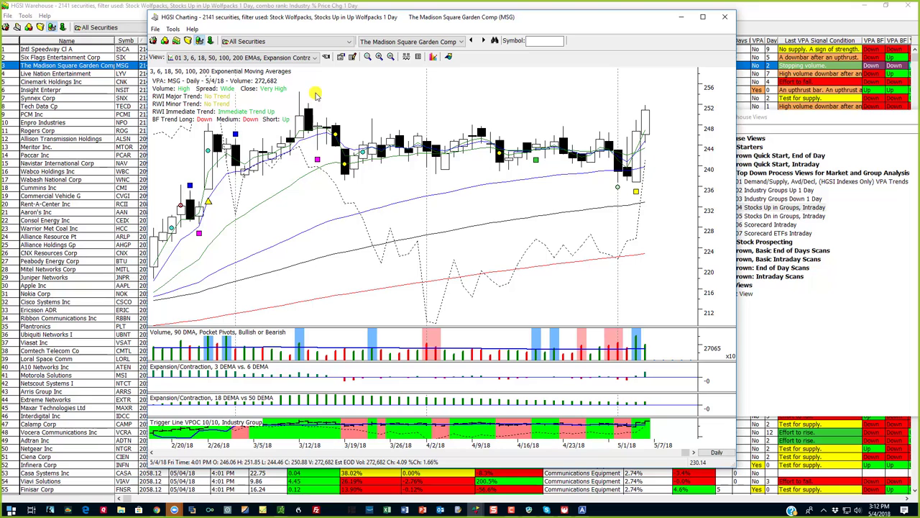
# Review The Madison Square Garden Comp's fundamentals and latest news headlines on Barchart, then return to the charts.
pyautogui.click(606, 493)
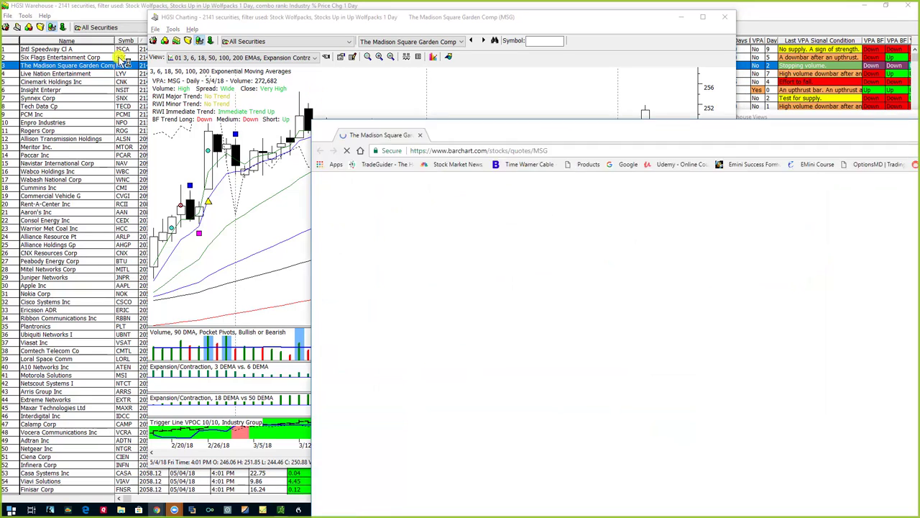
pyautogui.moveTo(408, 45); pyautogui.dragTo(408, 8)
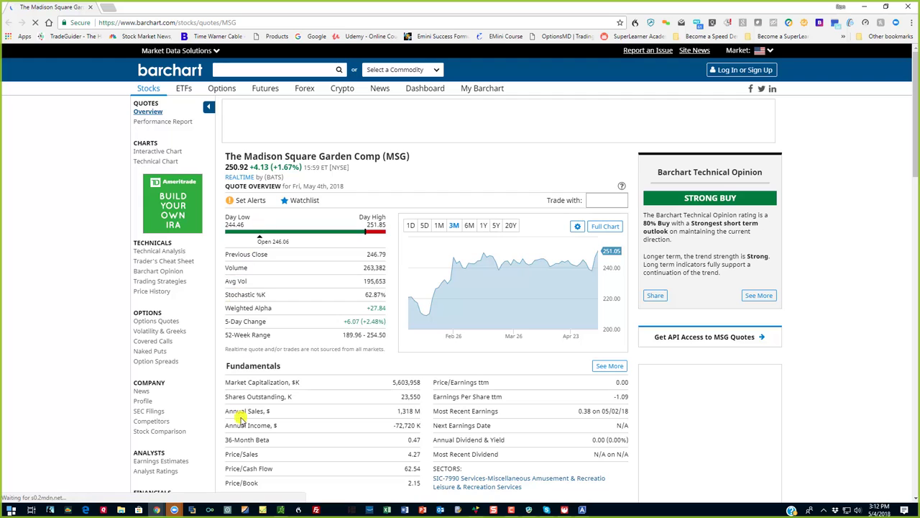
pyautogui.scroll(-2, 240, 406)
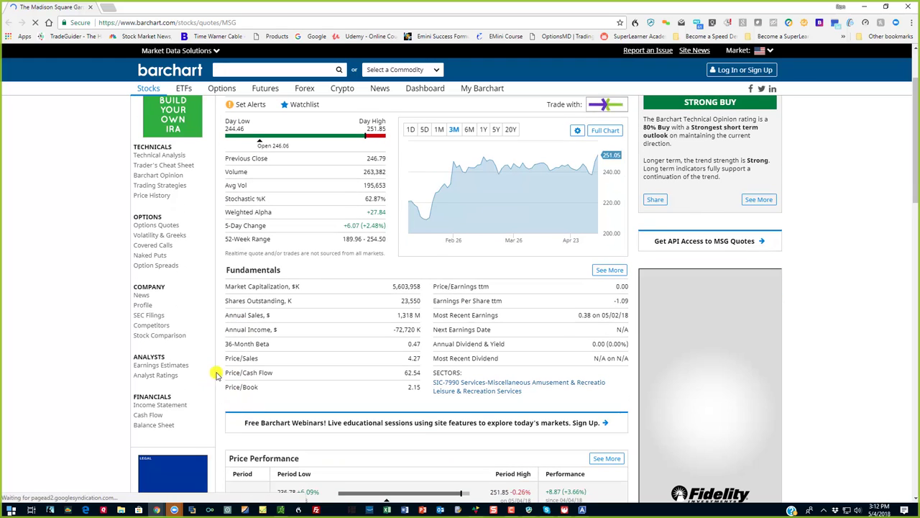
pyautogui.click(144, 297)
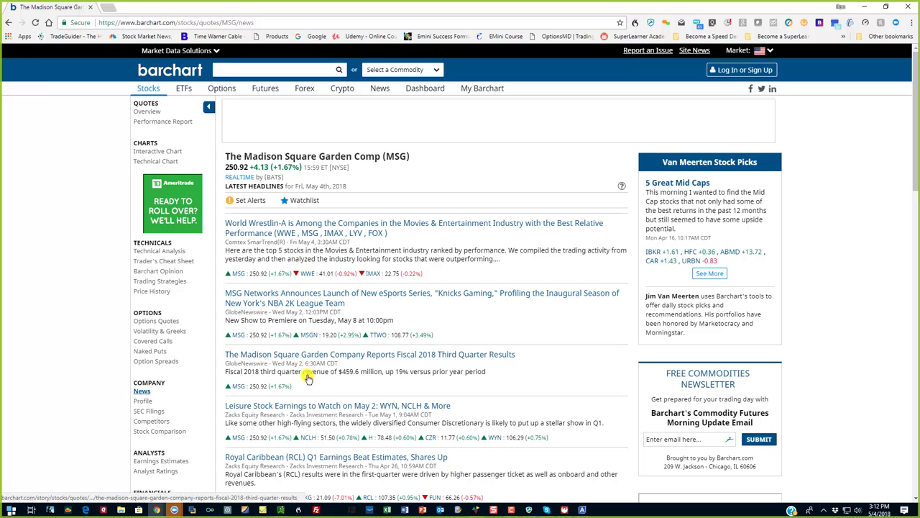
pyautogui.click(867, 6)
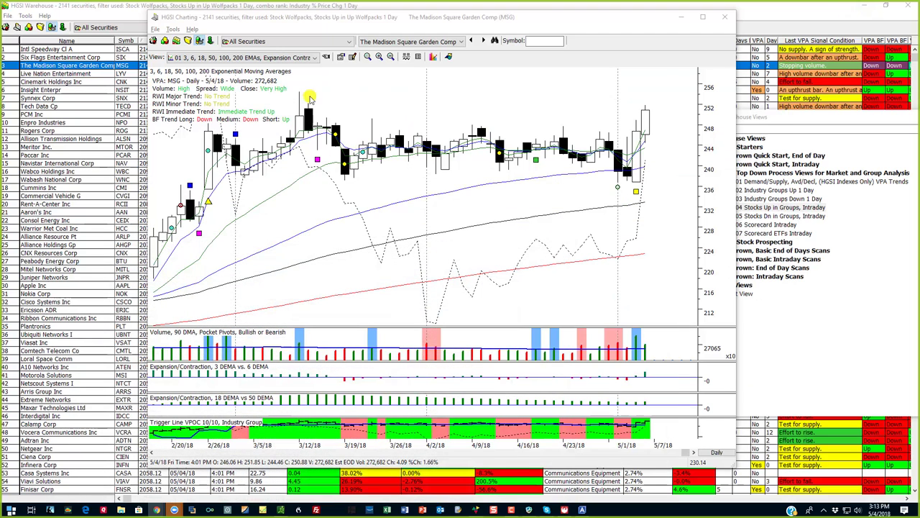
# From the list of rising stocks, review Meritor Inc.'s daily chart and its Barchart quote overview.
pyautogui.click(65, 130)
pyautogui.click(538, 90)
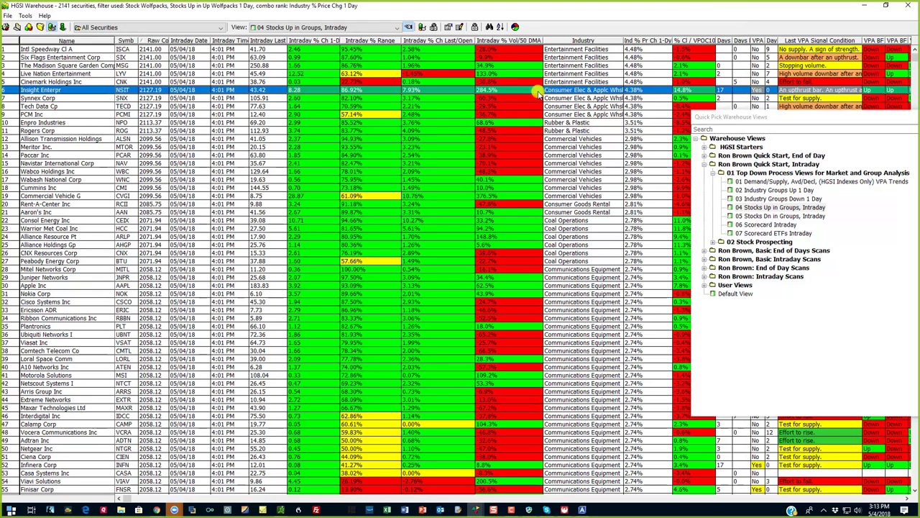
pyautogui.click(550, 140)
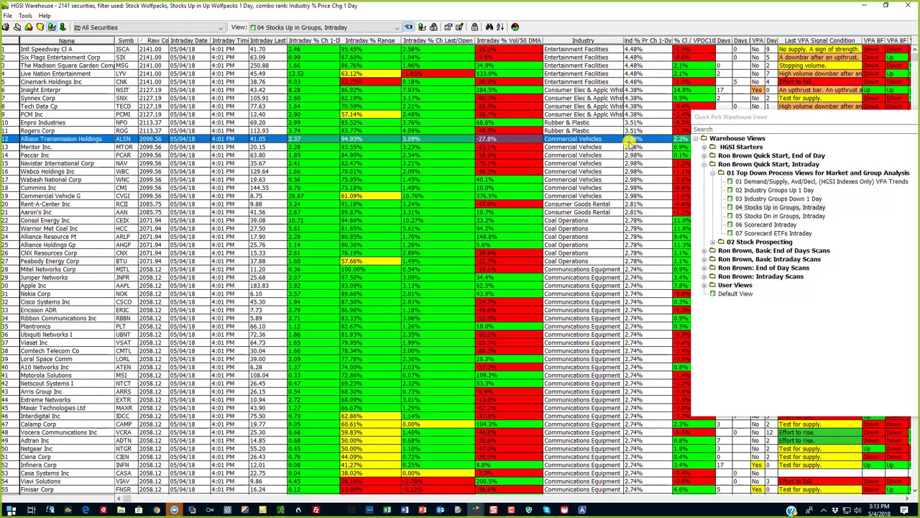
pyautogui.click(81, 148)
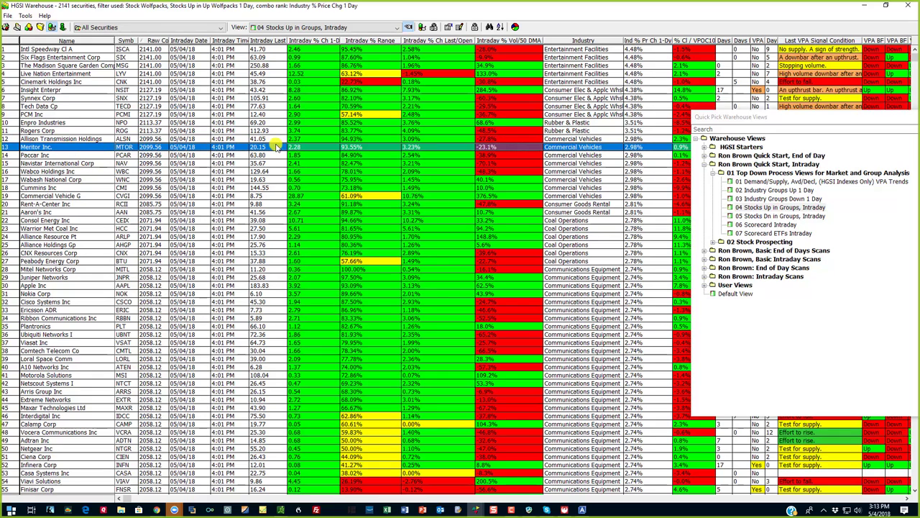
pyautogui.doubleClick(278, 147)
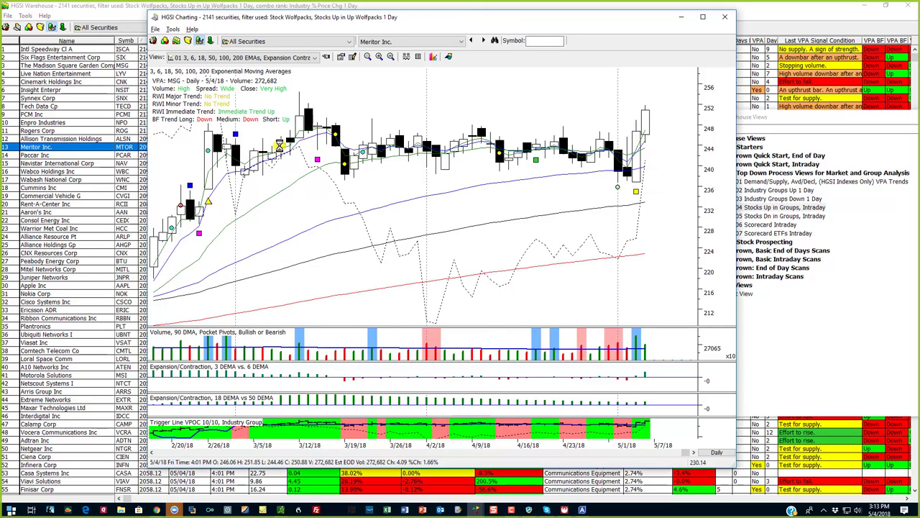
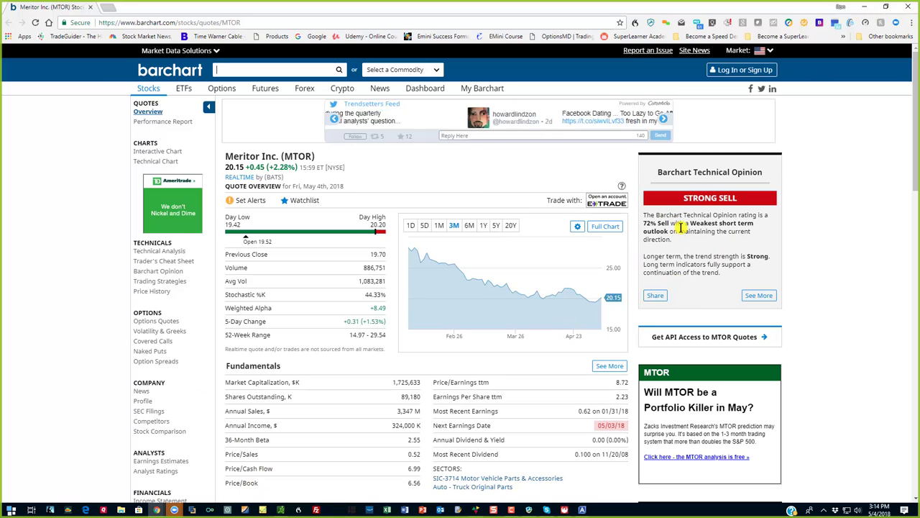
pyautogui.click(863, 7)
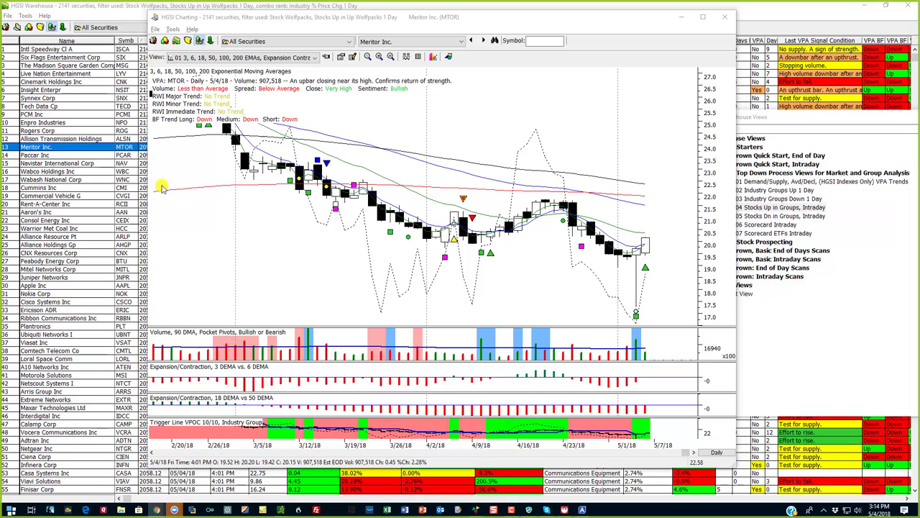
# Review the daily chart of Paccar Inc in the Commercial Vehicles industry and return to the stock list.
pyautogui.click(123, 151)
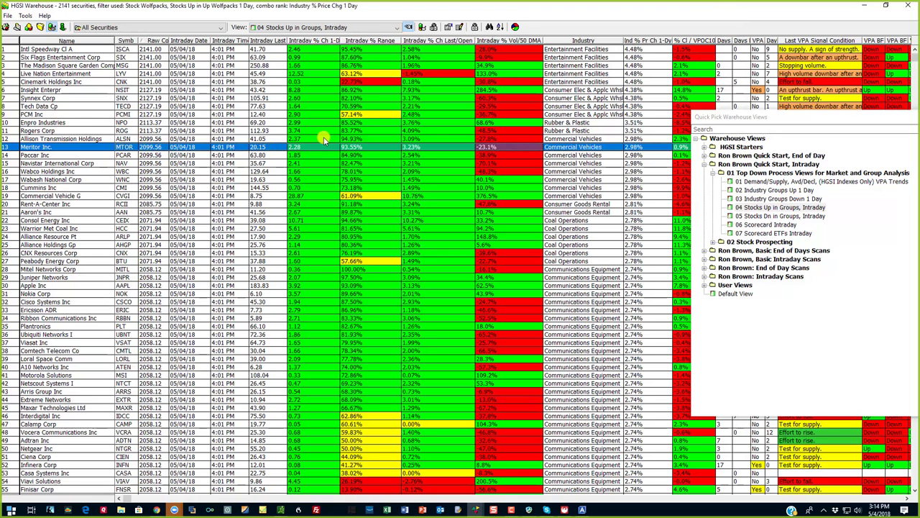
pyautogui.click(355, 157)
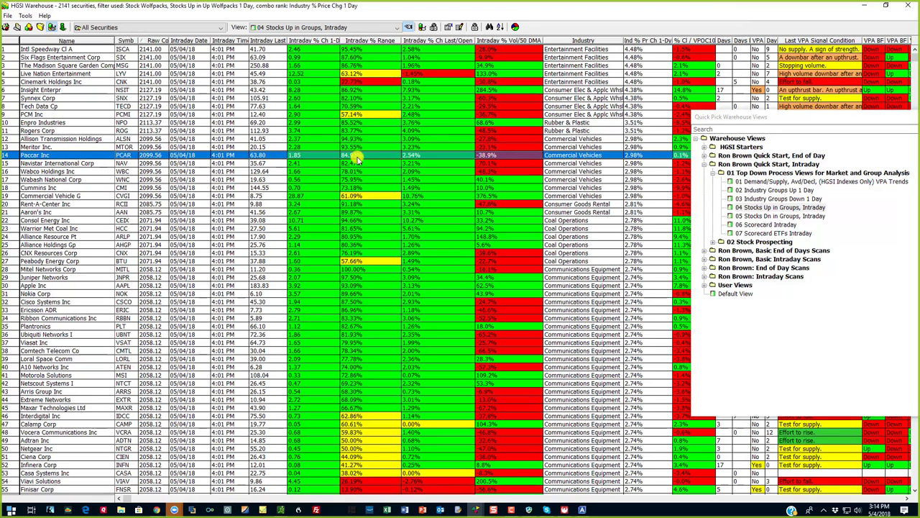
pyautogui.click(357, 160)
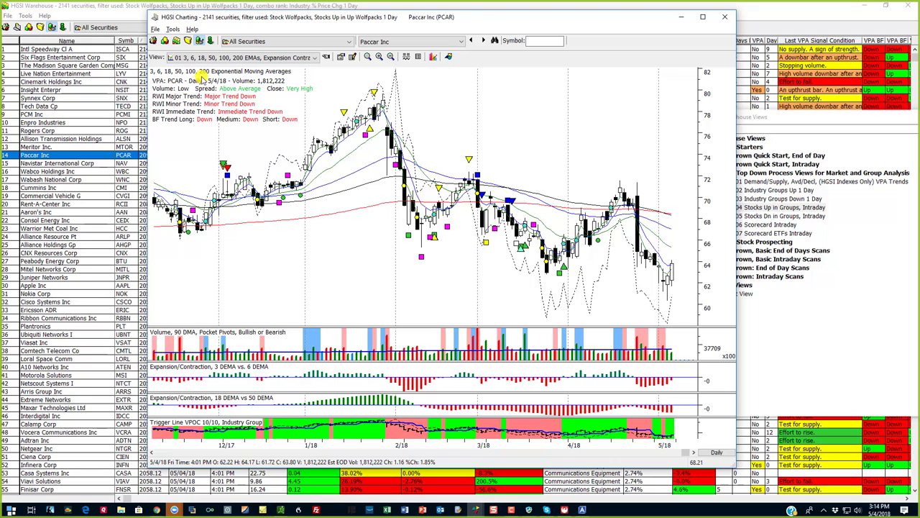
pyautogui.press('Down')
pyautogui.click(93, 161)
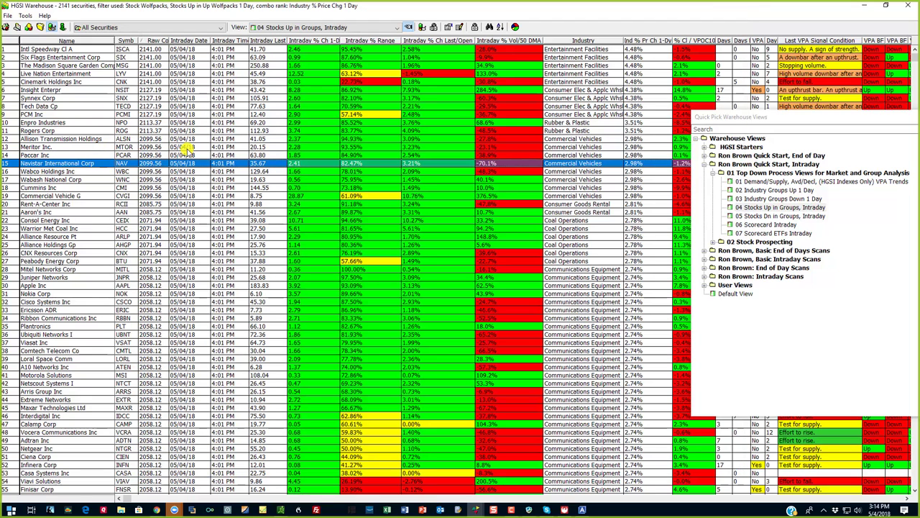
pyautogui.click(143, 157)
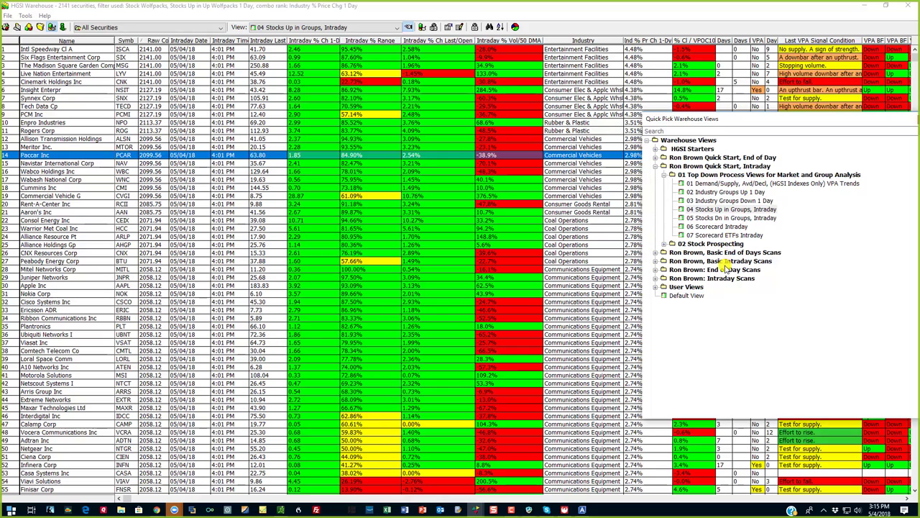
# Apply the 05 Stocks Dn in Groups, Intraday view and review its industry breakdown in Spectrum Analysis.
pyautogui.click(717, 218)
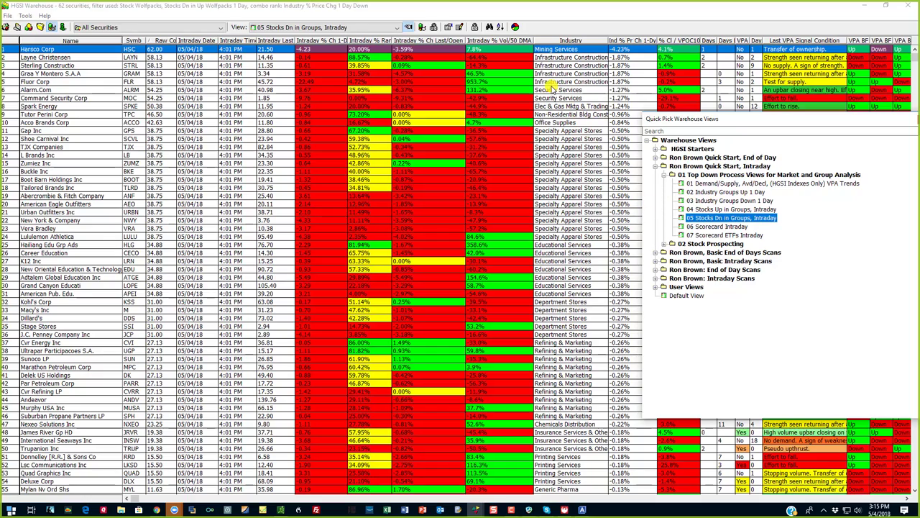
pyautogui.scroll(-2, 553, 152)
pyautogui.scroll(2, 552, 152)
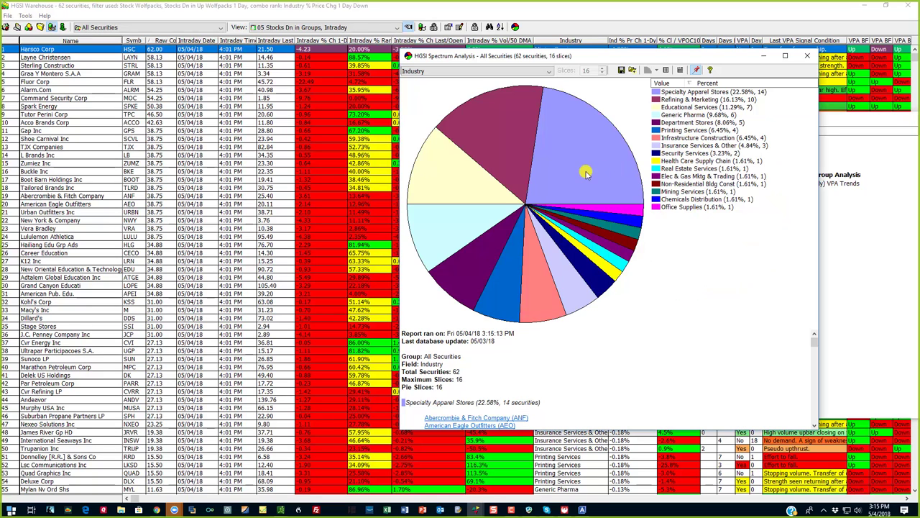
pyautogui.click(811, 56)
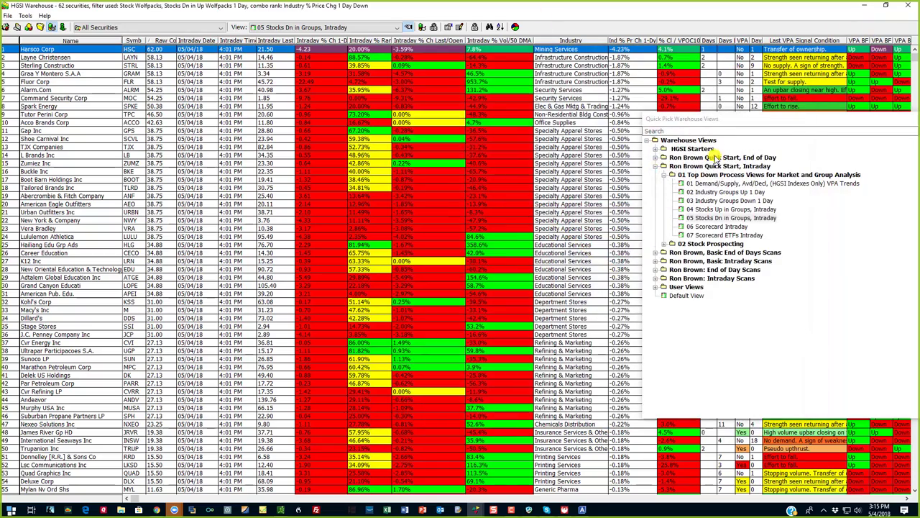
# Apply the 04 Stocks Up in Groups, Intraday view and inspect the Banks and Application Software slices in Spectrum Analysis.
pyautogui.click(717, 210)
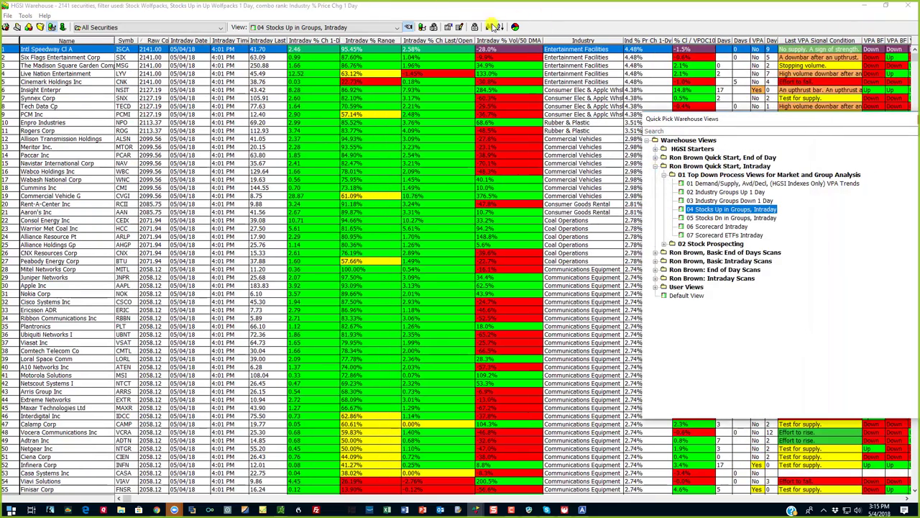
pyautogui.click(514, 27)
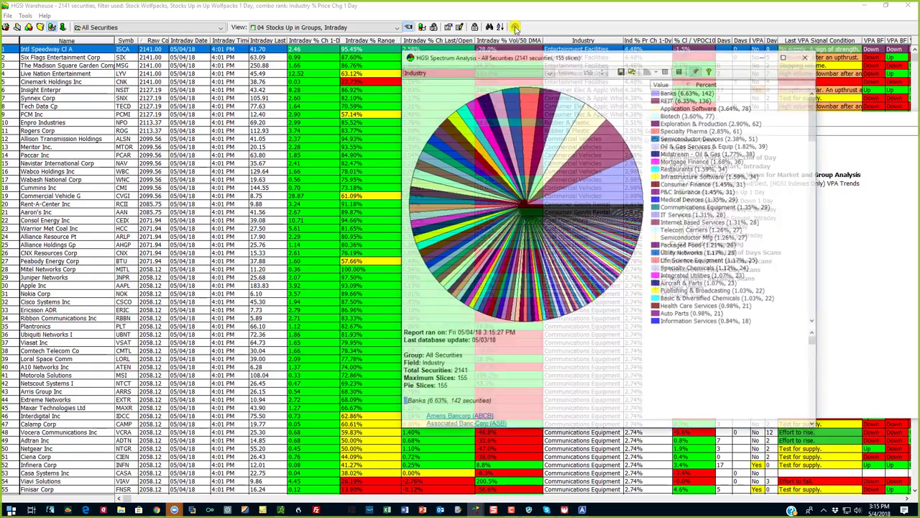
pyautogui.click(624, 189)
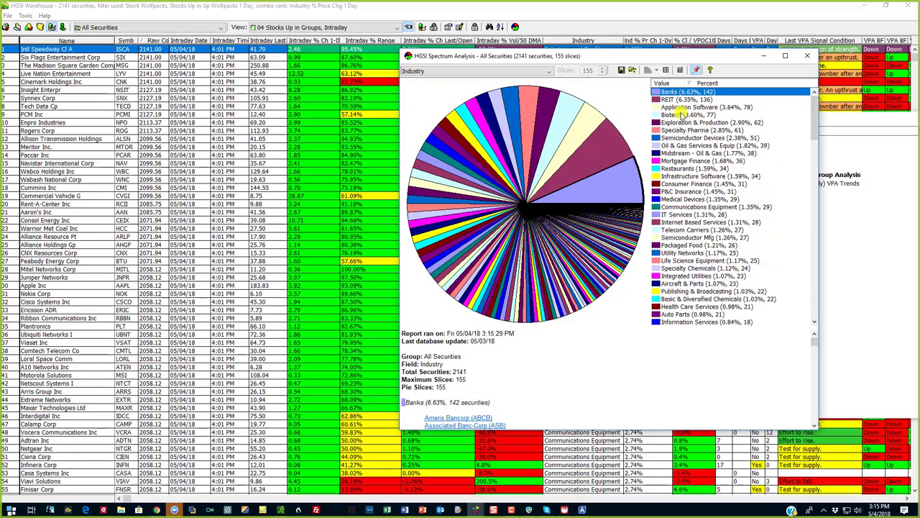
pyautogui.click(604, 159)
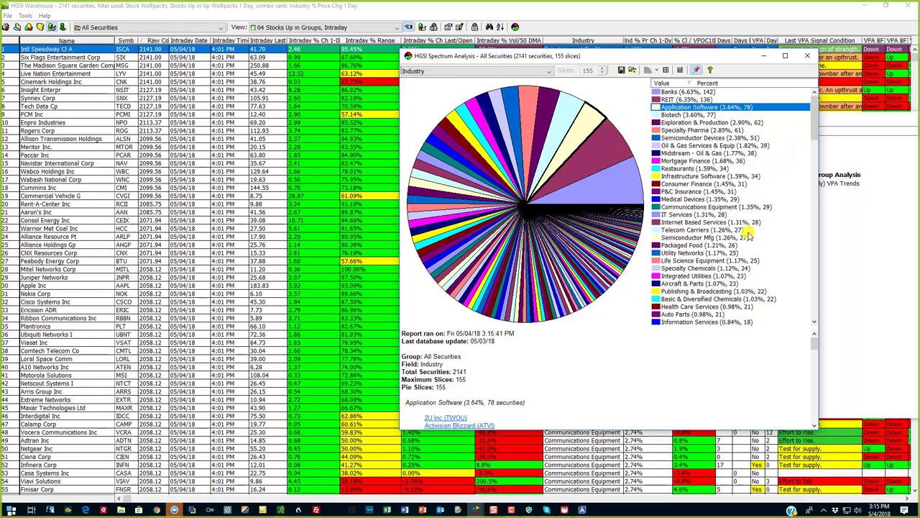
pyautogui.click(605, 189)
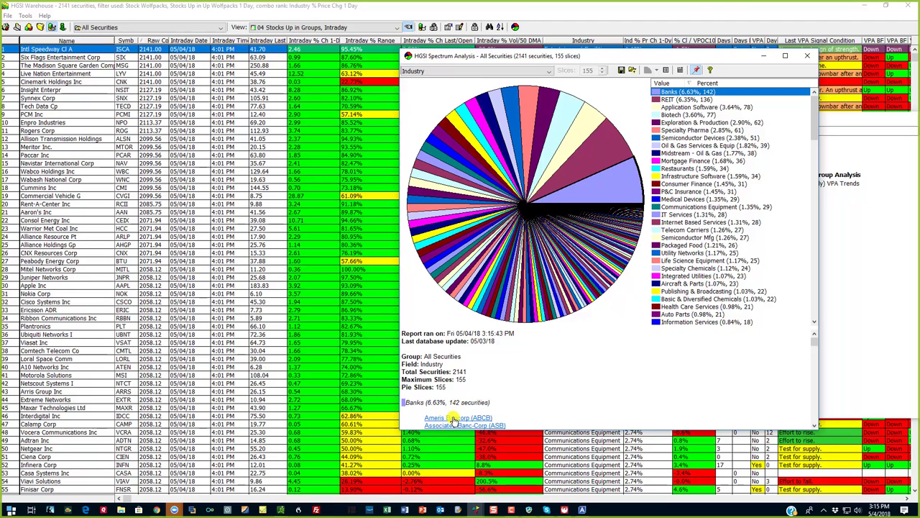
# View the daily chart of Ameris Bancorp from the Banks slice, then return to the stock list.
pyautogui.click(453, 419)
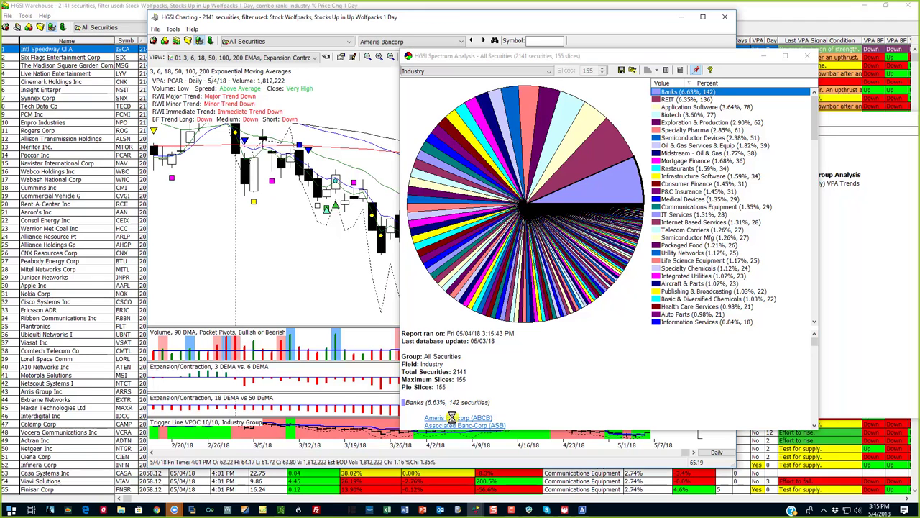
pyautogui.click(764, 56)
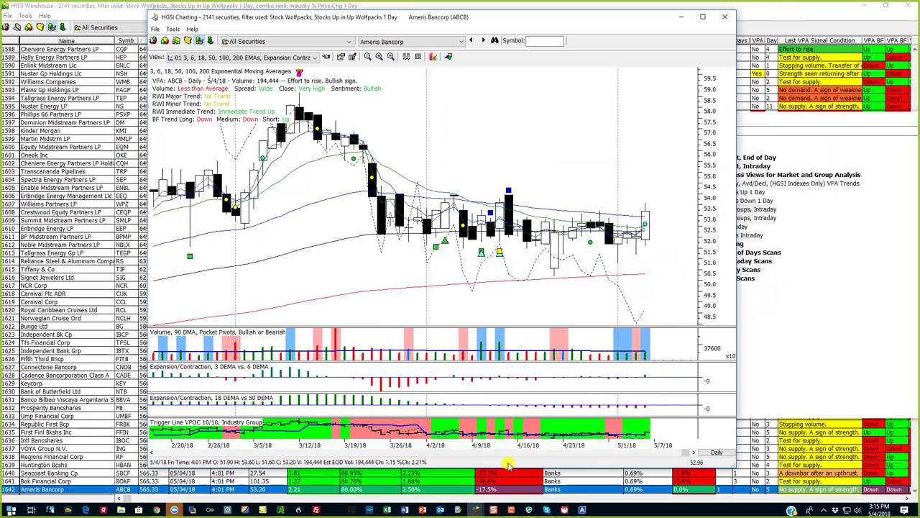
pyautogui.click(681, 16)
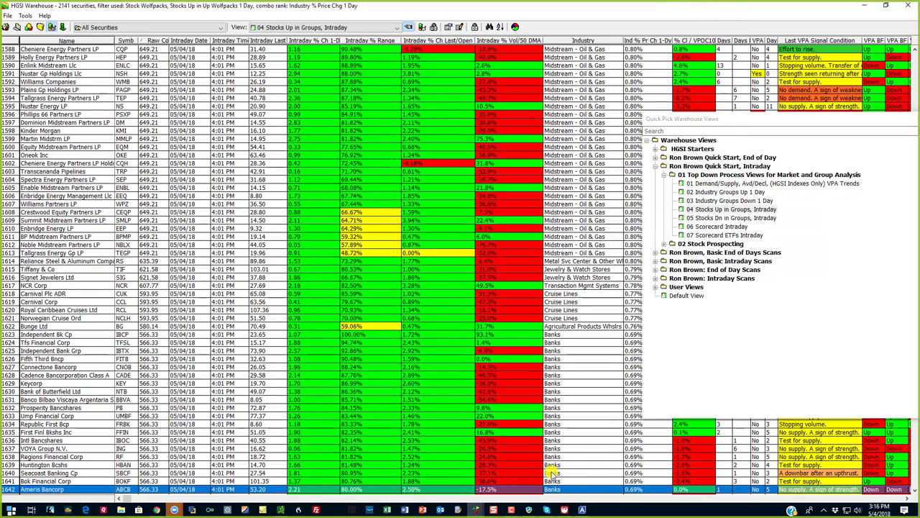
# Narrow the stock list to the Banks industry group, starting from Independent Bk Cp.
pyautogui.click(552, 336)
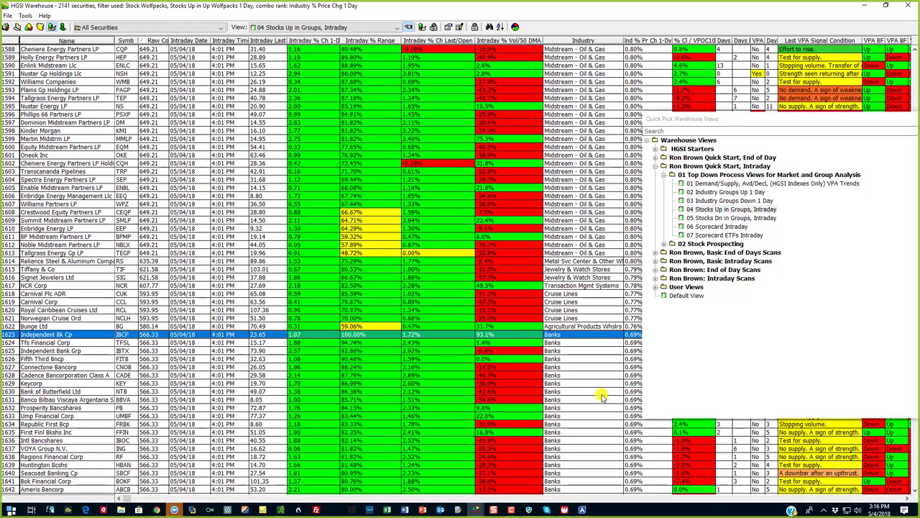
pyautogui.rightClick(433, 338)
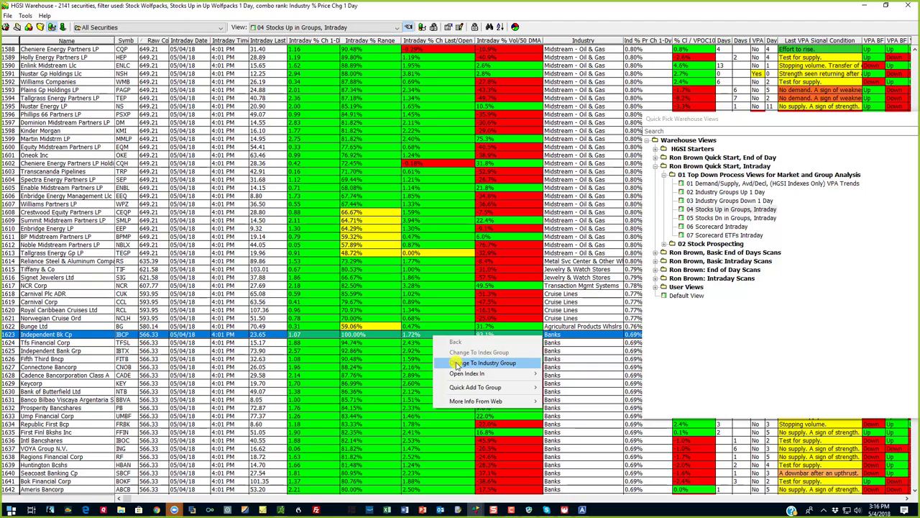
pyautogui.click(459, 362)
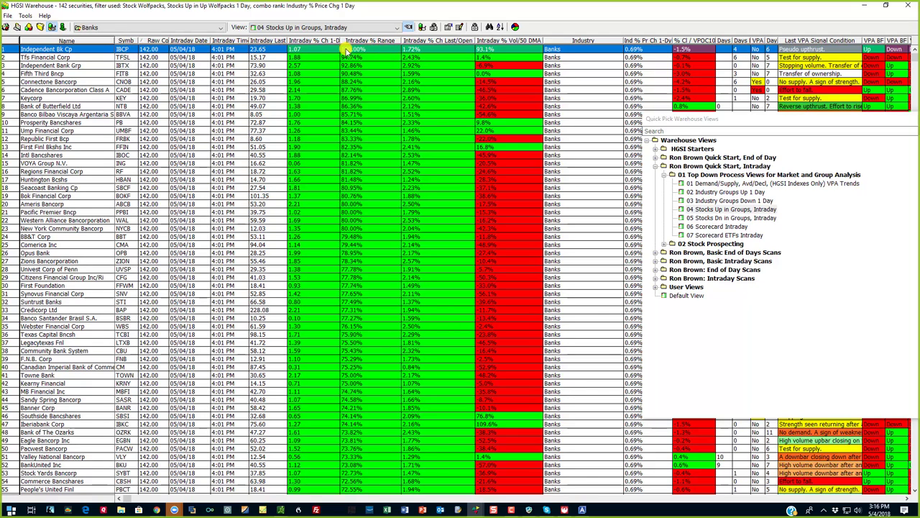
# Apply the 06 Scorecard Intraday view to Banks and step through the daily charts from Independent Bank Grp to Cadence Bancorporation.
pyautogui.click(721, 227)
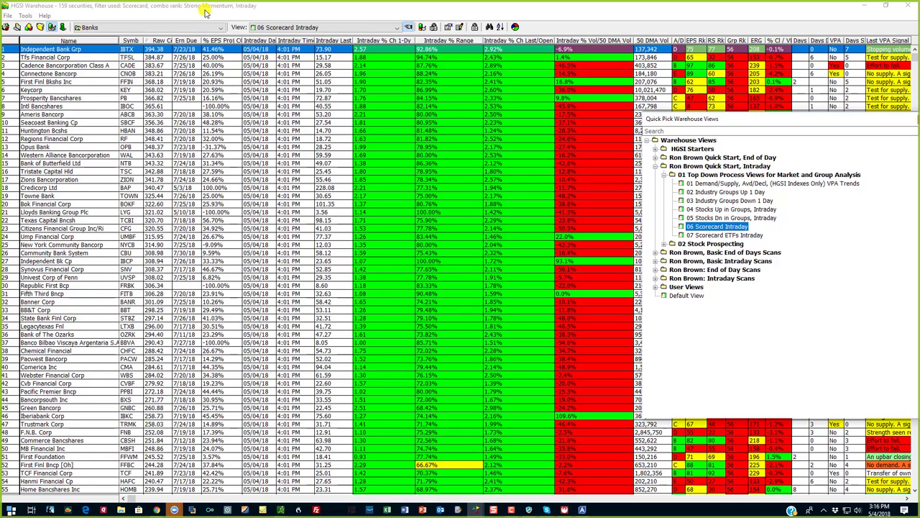
pyautogui.doubleClick(361, 49)
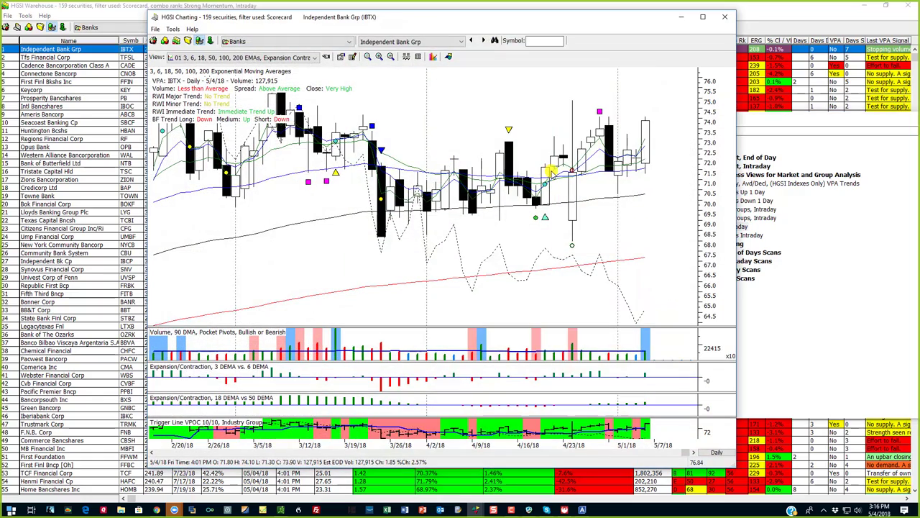
pyautogui.click(483, 41)
pyautogui.click(483, 41)
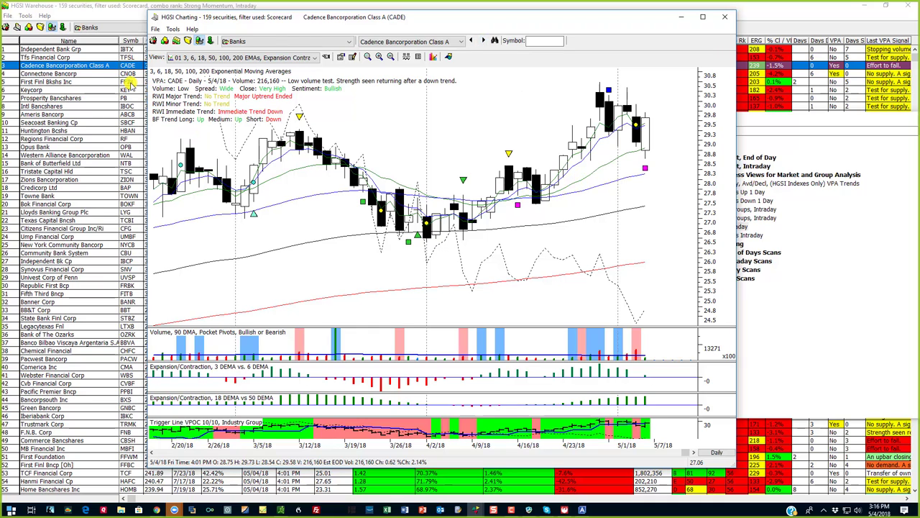
# Return the stock list from Banks to All Securities and apply the 03 Industry Groups Down 1 Day view.
pyautogui.click(101, 65)
pyautogui.rightClick(101, 64)
pyautogui.click(122, 70)
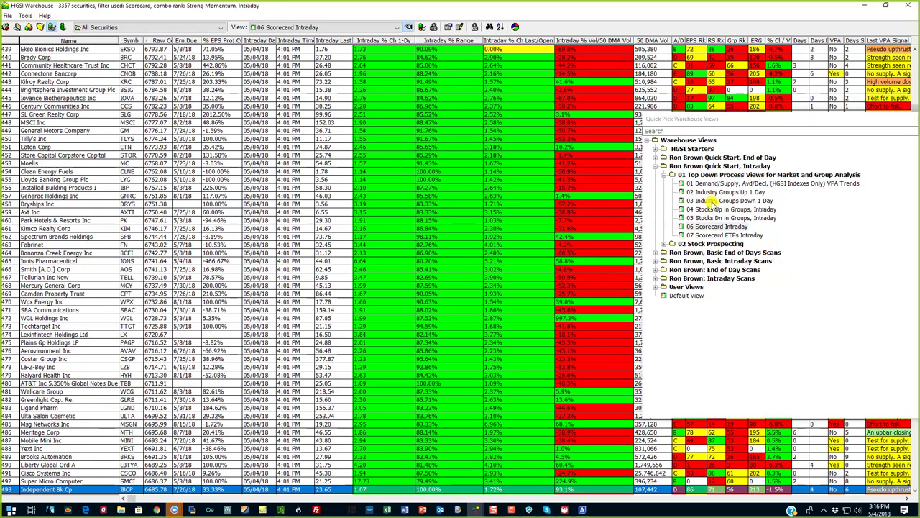
pyautogui.click(710, 202)
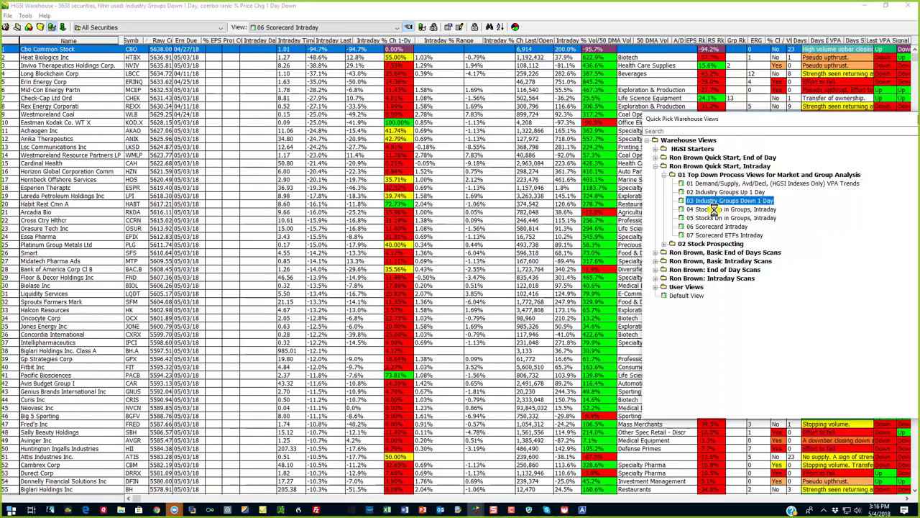
# Apply the 04 Stocks Up in Groups, 05 Stocks Dn in Groups and 06 Scorecard Intraday views in turn to All Securities.
pyautogui.click(713, 209)
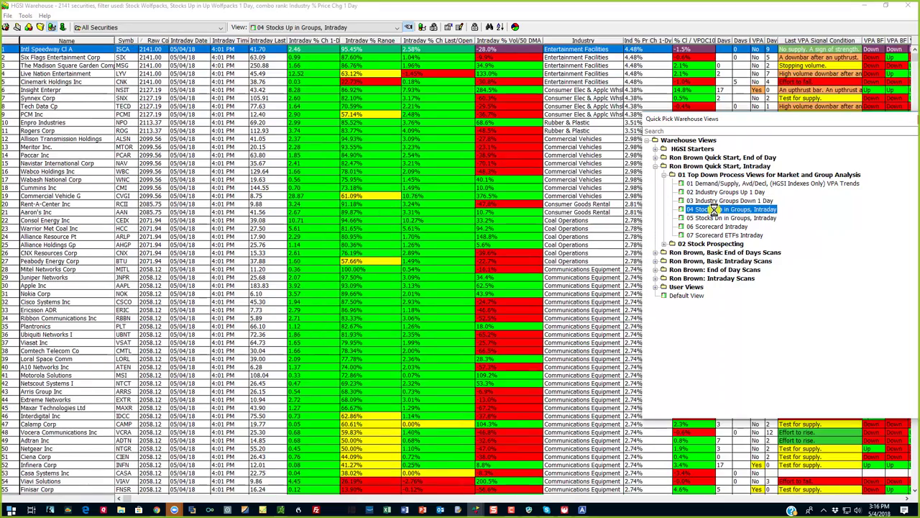
pyautogui.click(717, 218)
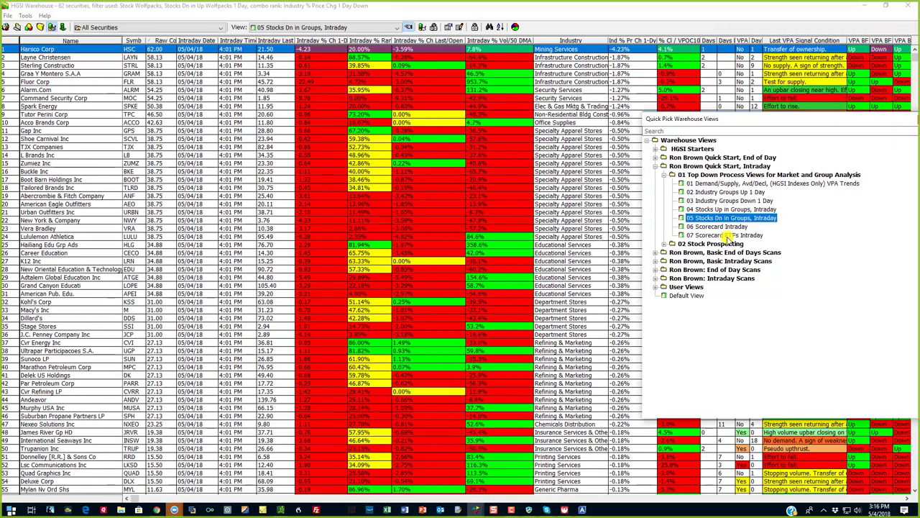
pyautogui.click(721, 227)
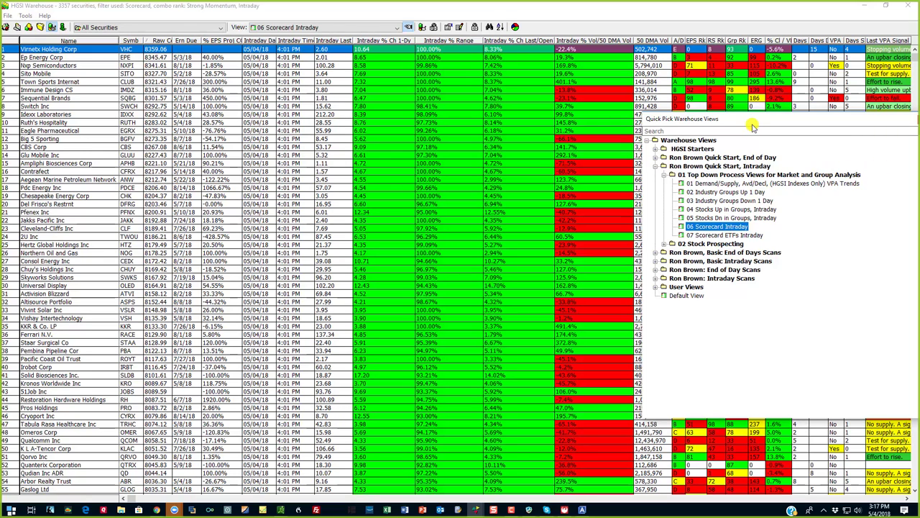
# Expand the 02 Stock Prospecting views and apply 01 Scorecard Intraday followed by 02 Scorecard Intraday, $15 & Up, 500K Vol.
pyautogui.moveTo(752, 127); pyautogui.dragTo(625, 115)
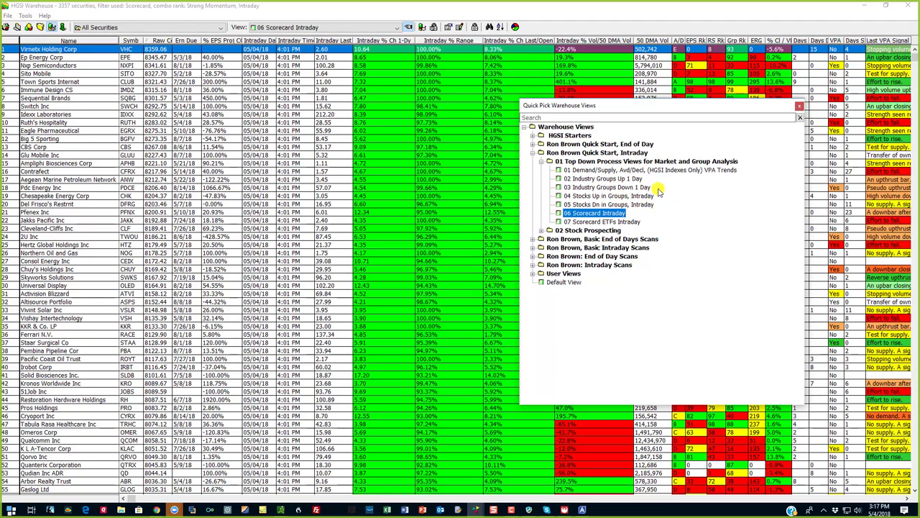
pyautogui.click(548, 162)
pyautogui.click(549, 170)
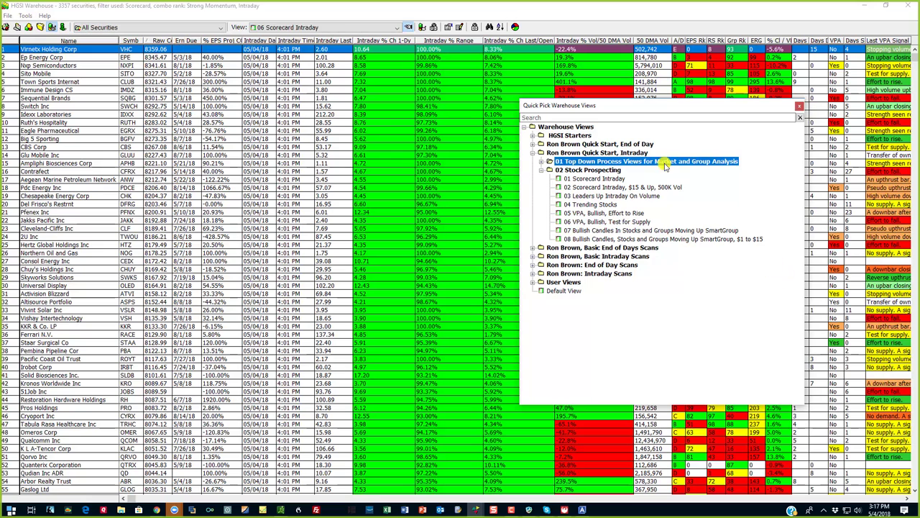
pyautogui.click(587, 179)
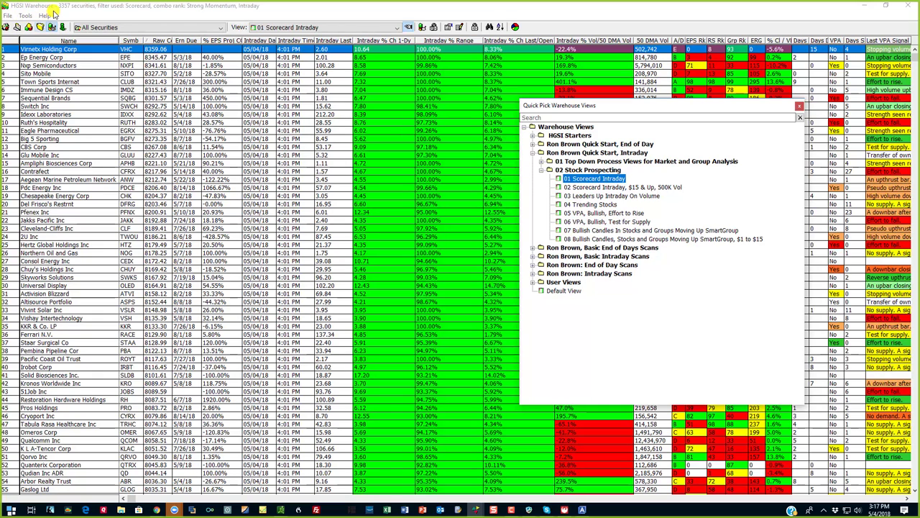
pyautogui.click(606, 188)
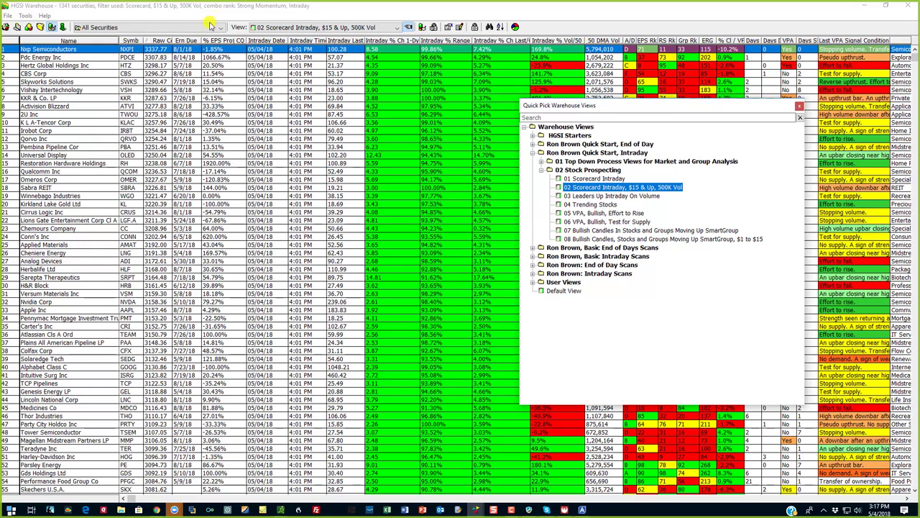
# Narrow the scorecard list to the industry group of Nxp Semiconductors, then go back to All Securities.
pyautogui.click(194, 48)
pyautogui.moveTo(642, 110); pyautogui.dragTo(662, 157)
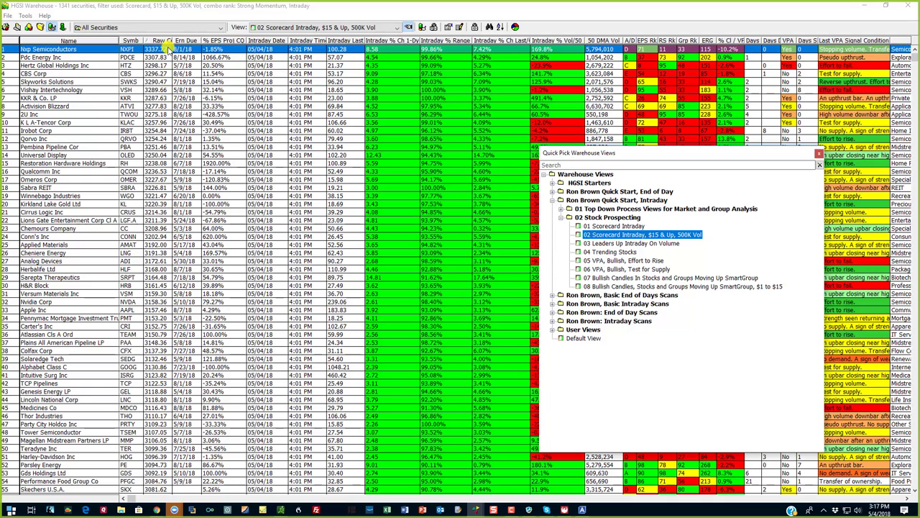
pyautogui.rightClick(167, 49)
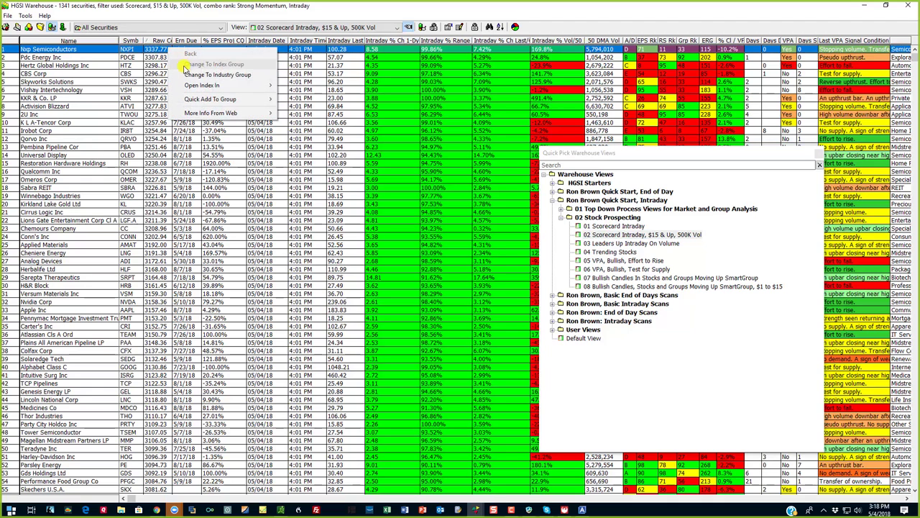
pyautogui.click(191, 75)
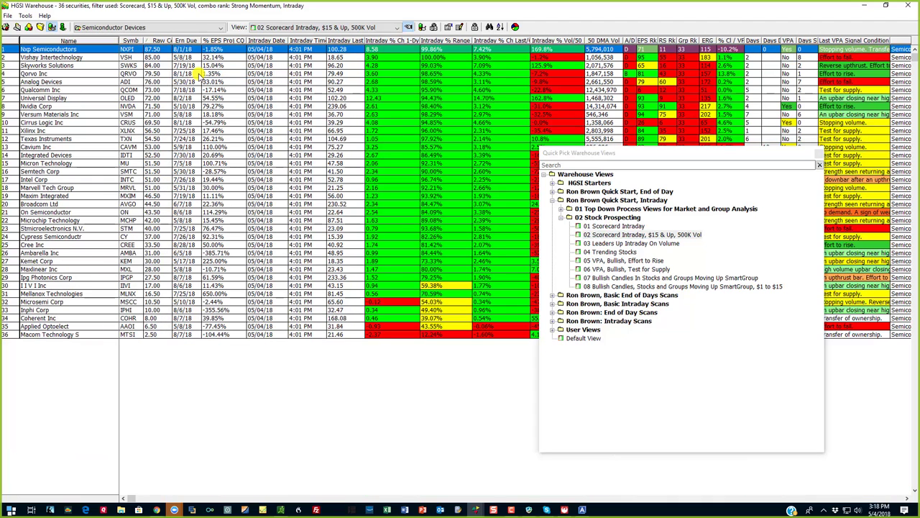
pyautogui.rightClick(85, 48)
pyautogui.click(108, 52)
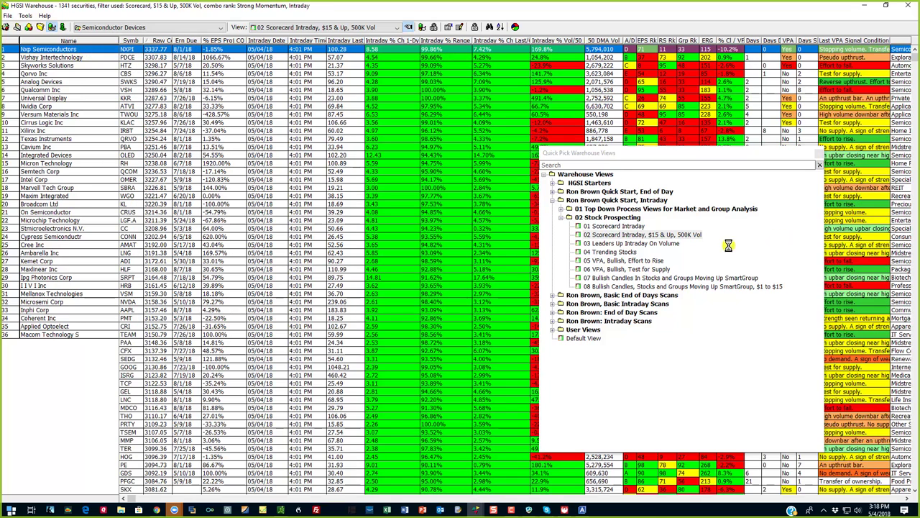
# Apply the 03 Leaders Up Intraday On Volume view and look through the listed stocks.
pyautogui.click(636, 243)
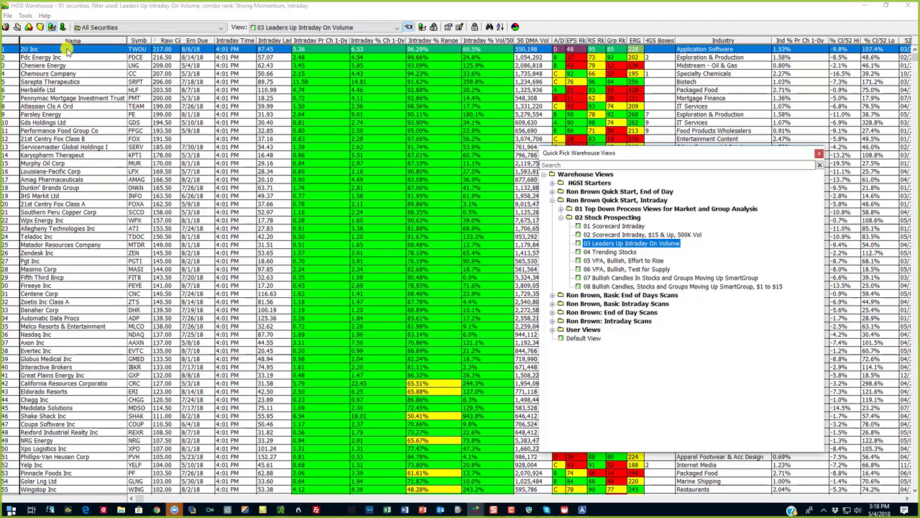
pyautogui.scroll(-3, 93, 228)
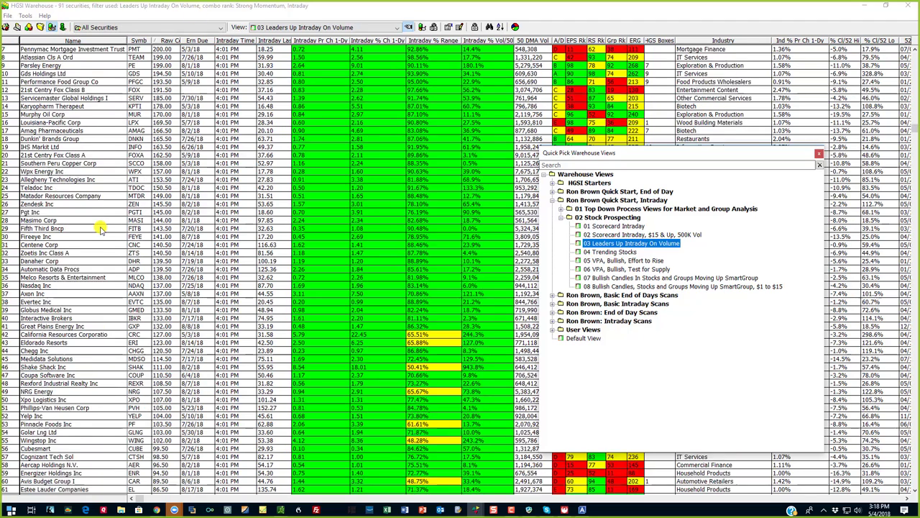
pyautogui.scroll(-4, 97, 229)
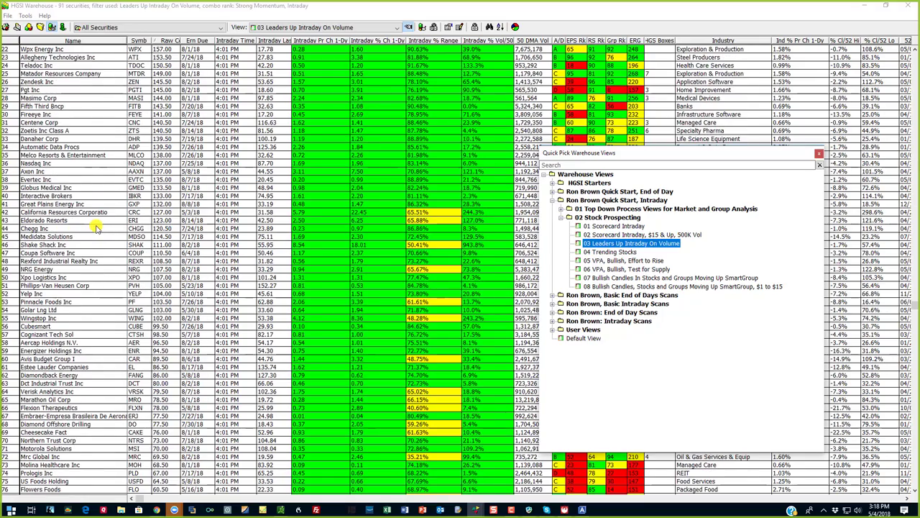
pyautogui.scroll(7, 97, 228)
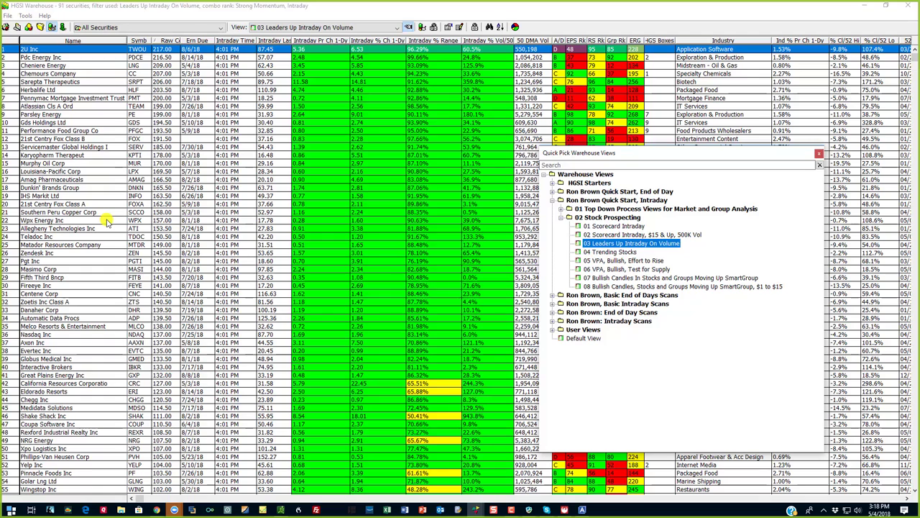
# View the daily chart of 2U Inc with the 02 IR View, 18, 50, 100 and 200 EMAs, then return to the list.
pyautogui.click(246, 46)
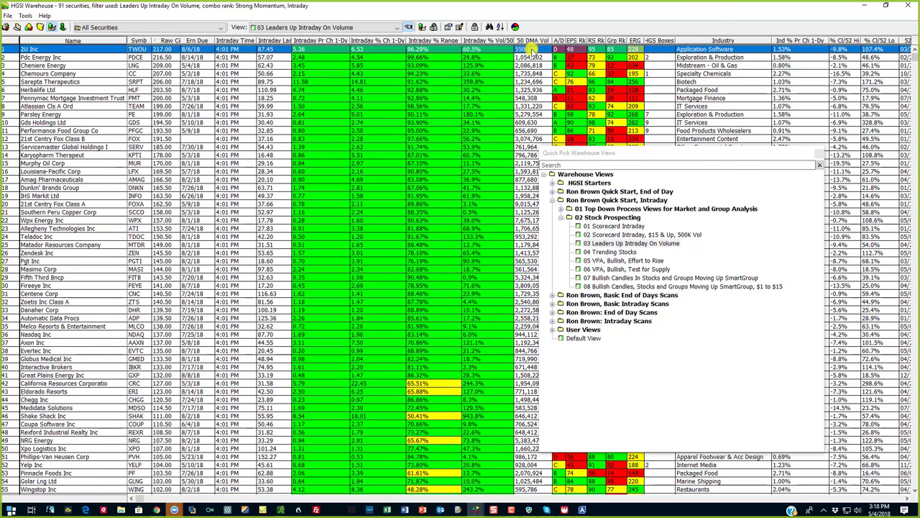
pyautogui.doubleClick(533, 51)
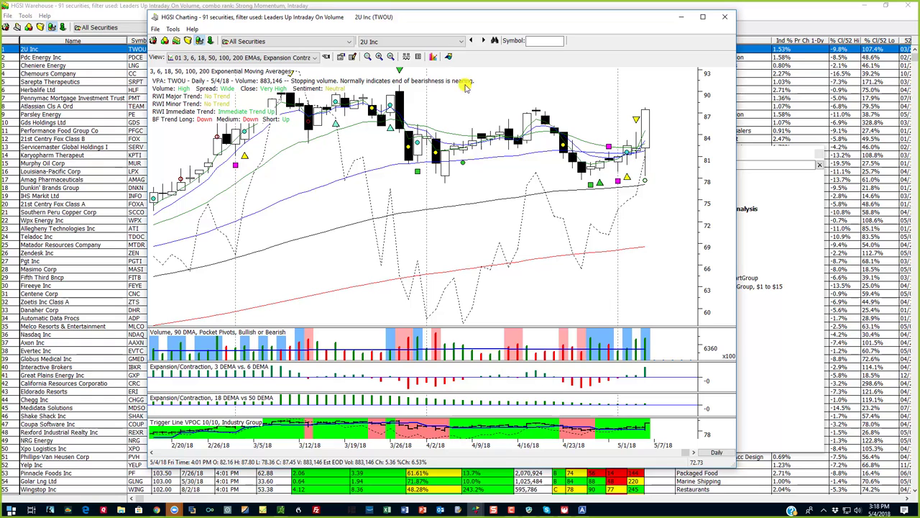
pyautogui.click(284, 56)
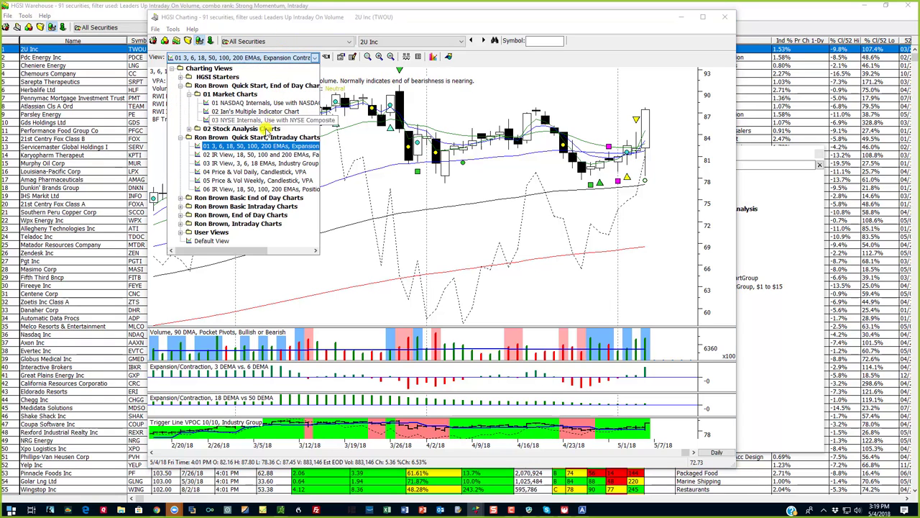
pyautogui.click(253, 154)
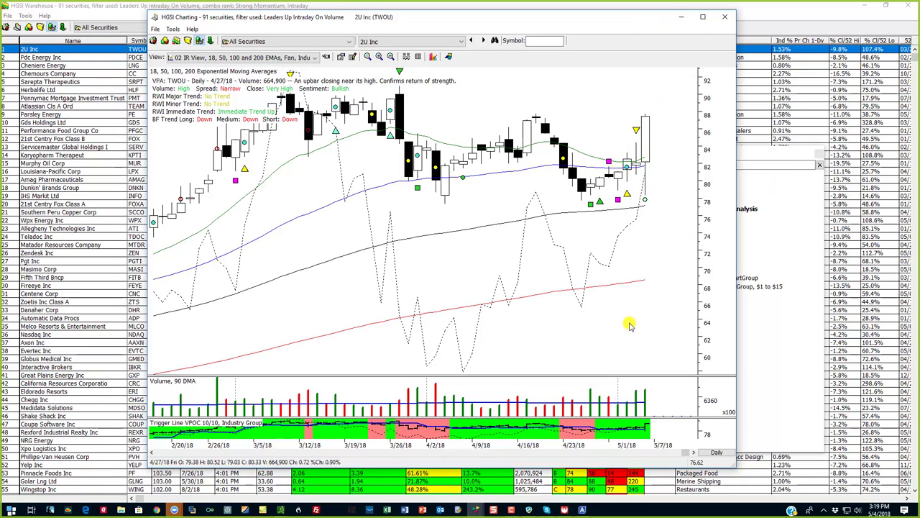
pyautogui.click(746, 53)
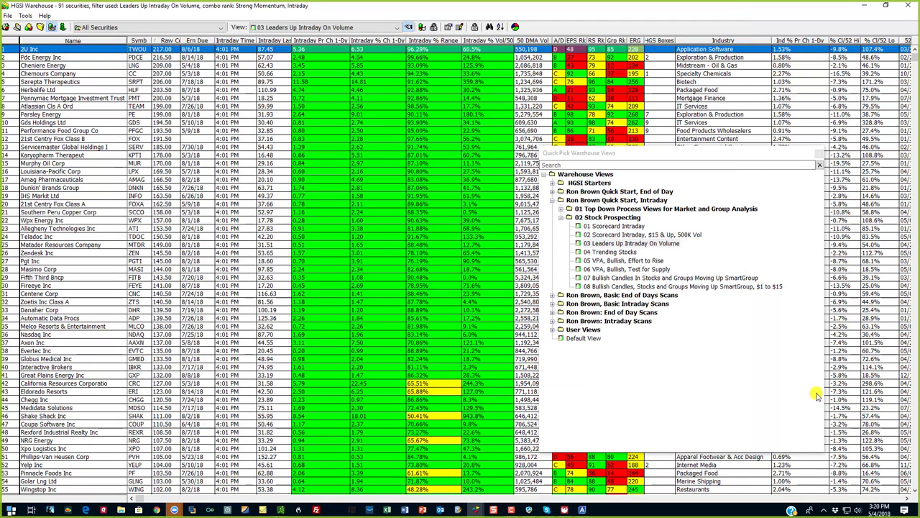
# Uncover the VPOC and VPA columns of the leaders list, select Zoetis Inc Class A and close the view picker.
pyautogui.moveTo(719, 148); pyautogui.dragTo(527, 153)
pyautogui.click(905, 497)
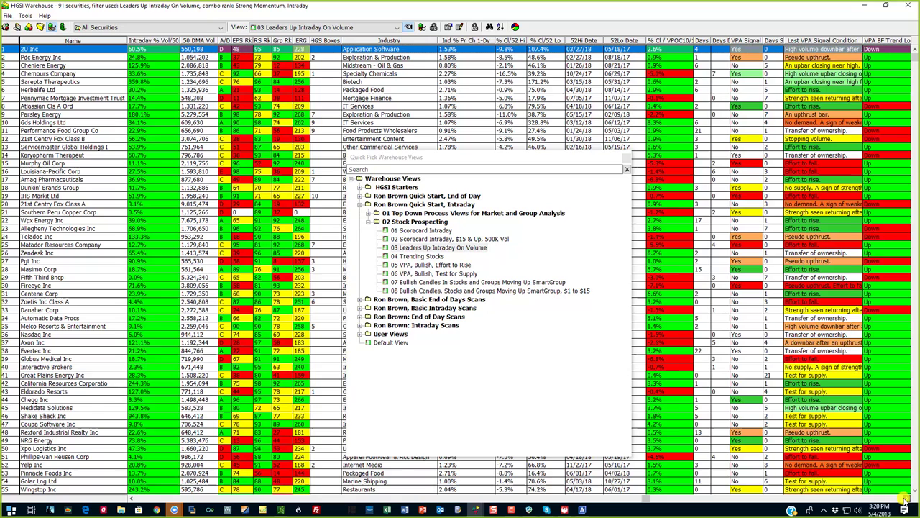
pyautogui.click(904, 497)
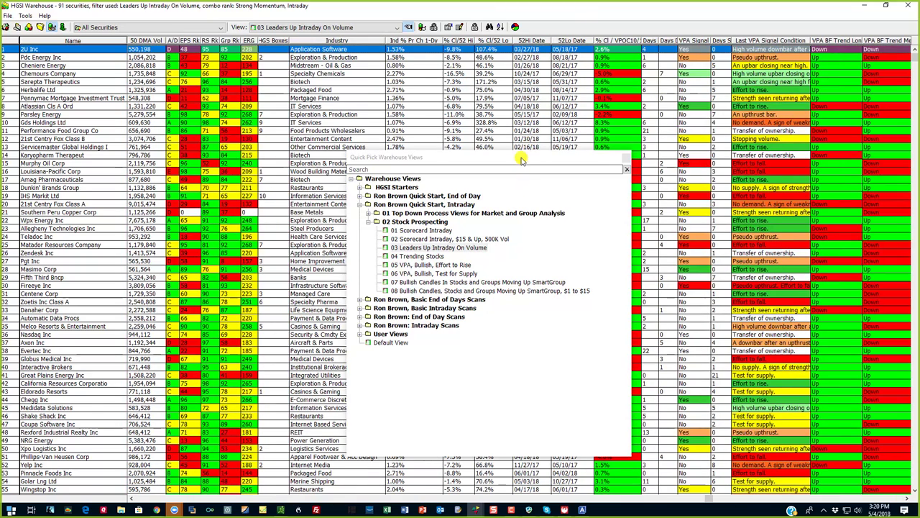
pyautogui.moveTo(522, 157); pyautogui.dragTo(465, 174)
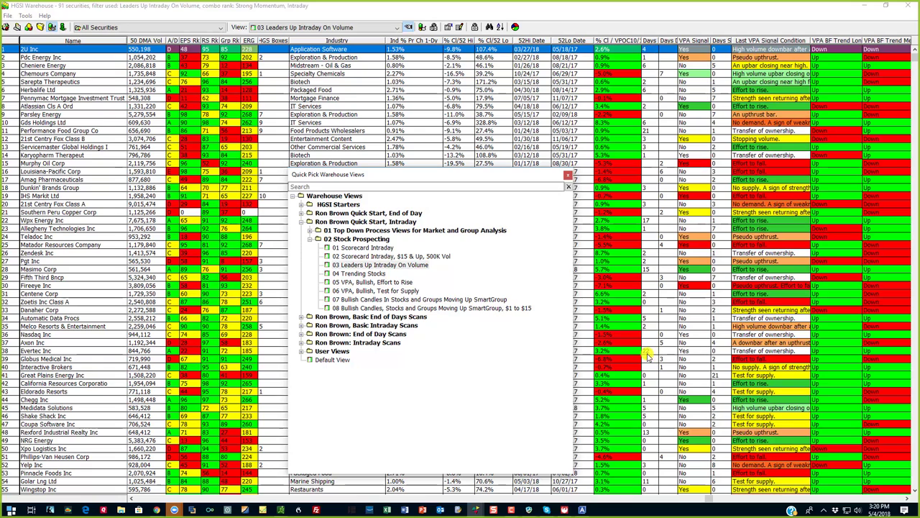
pyautogui.click(640, 303)
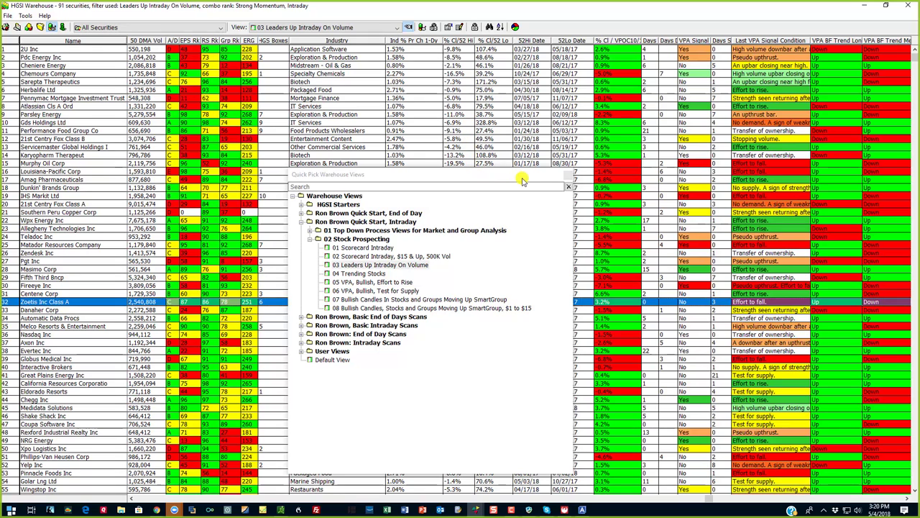
pyautogui.click(568, 186)
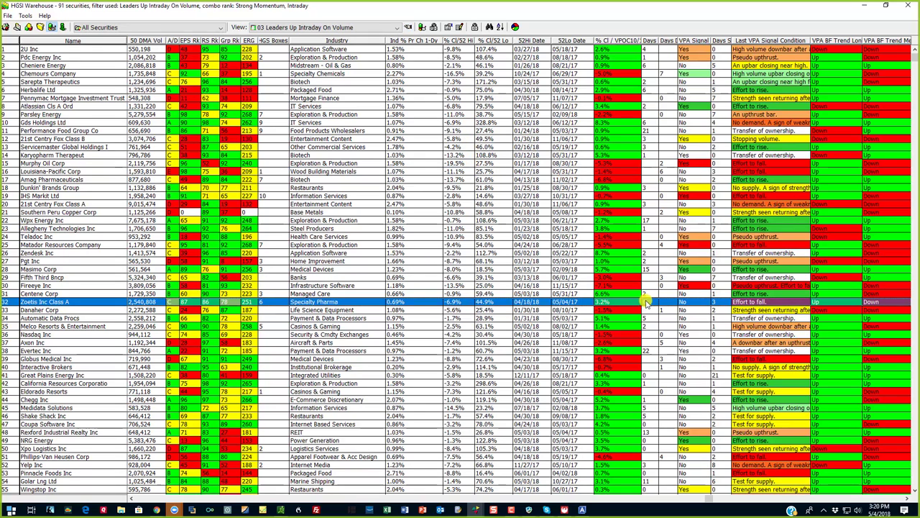
# Examine the daily chart of Zoetis Inc Class A, briefly showing its fundamentals, then return to the leaders list.
pyautogui.doubleClick(296, 303)
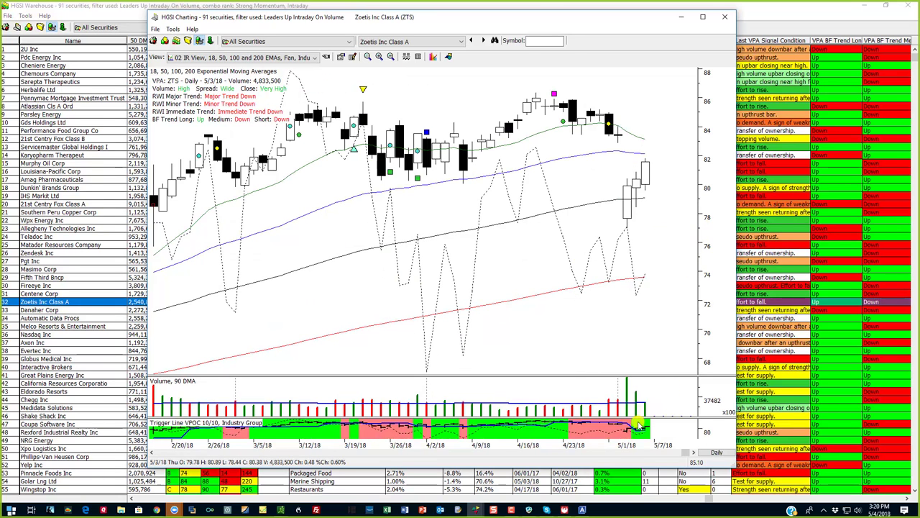
pyautogui.click(407, 56)
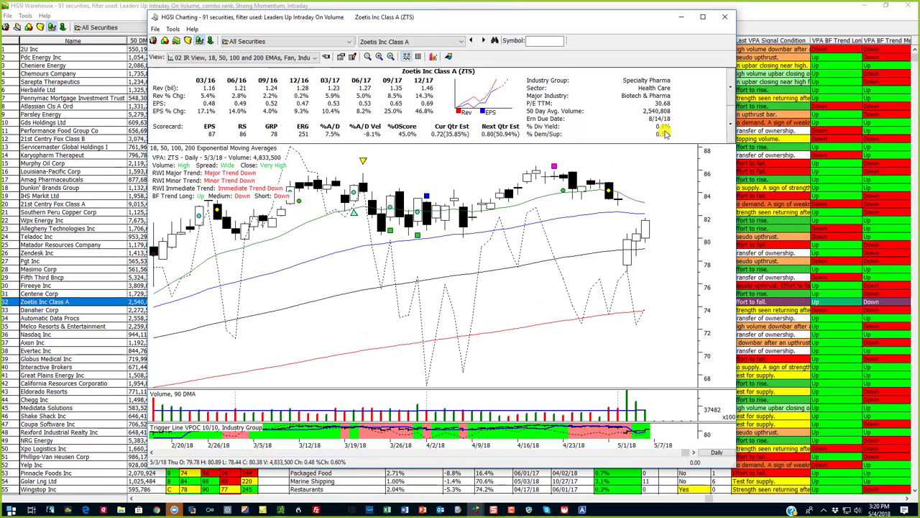
pyautogui.click(406, 56)
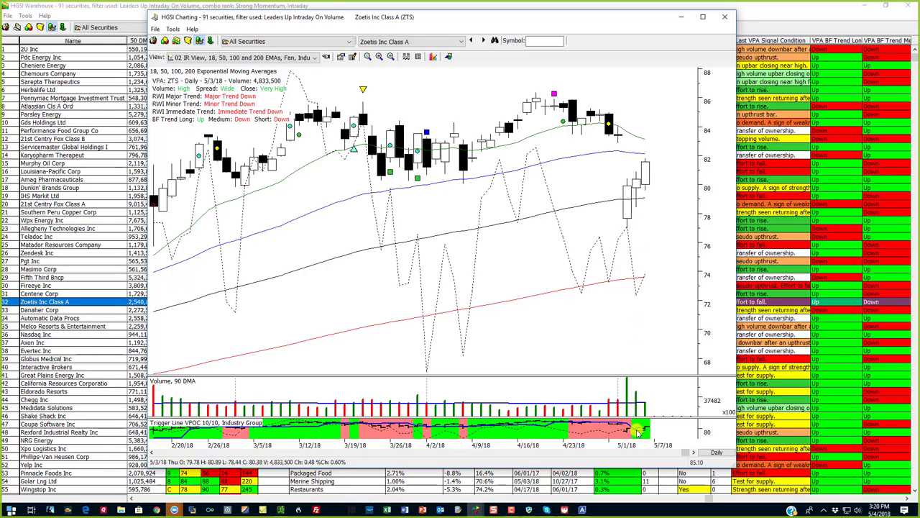
pyautogui.click(637, 187)
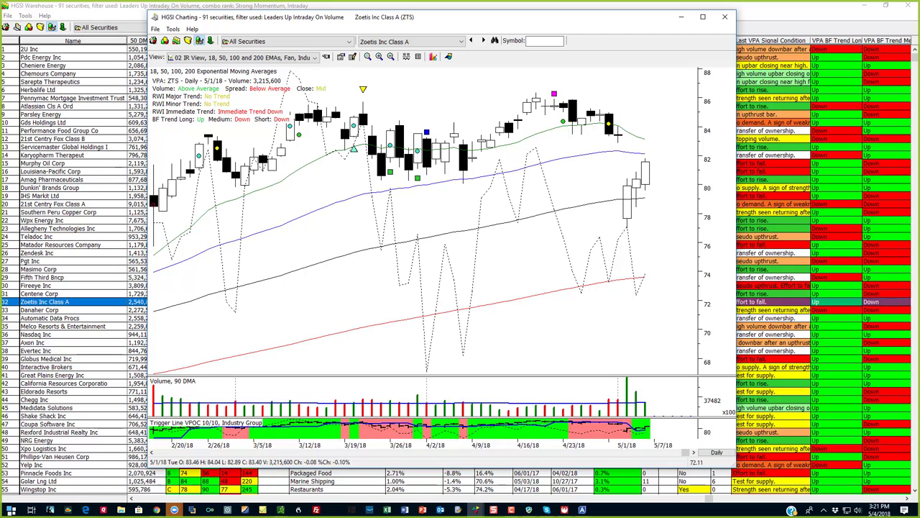
pyautogui.click(773, 148)
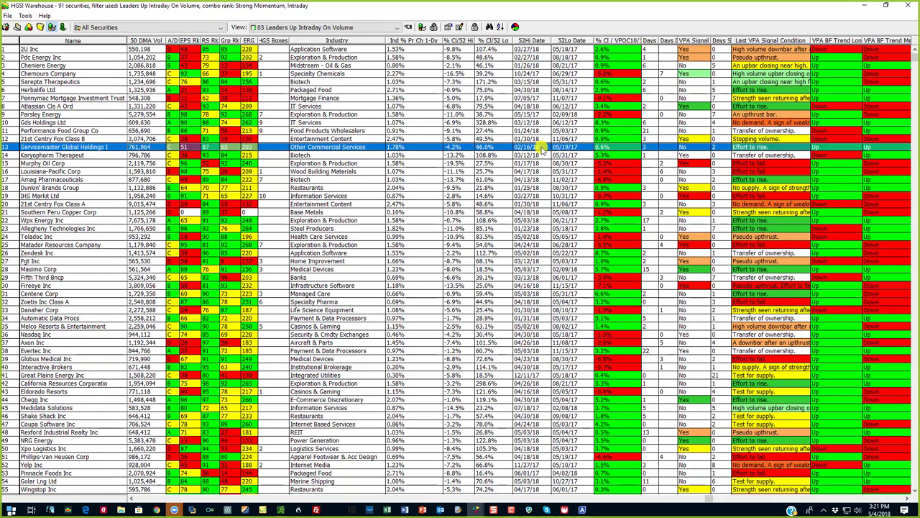
# Open the daily chart of Great Plains Energy Inc and examine its 5/3/18 and 4/16/18 candles.
pyautogui.click(640, 301)
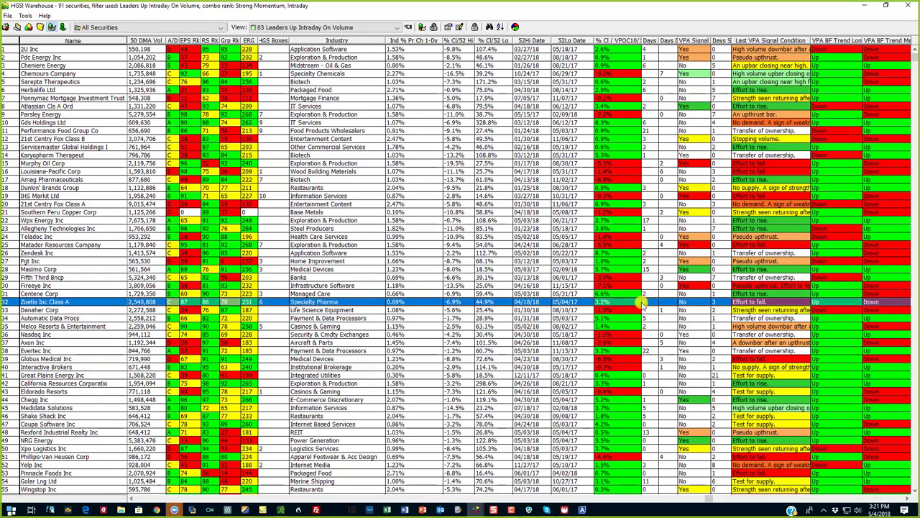
pyautogui.click(643, 375)
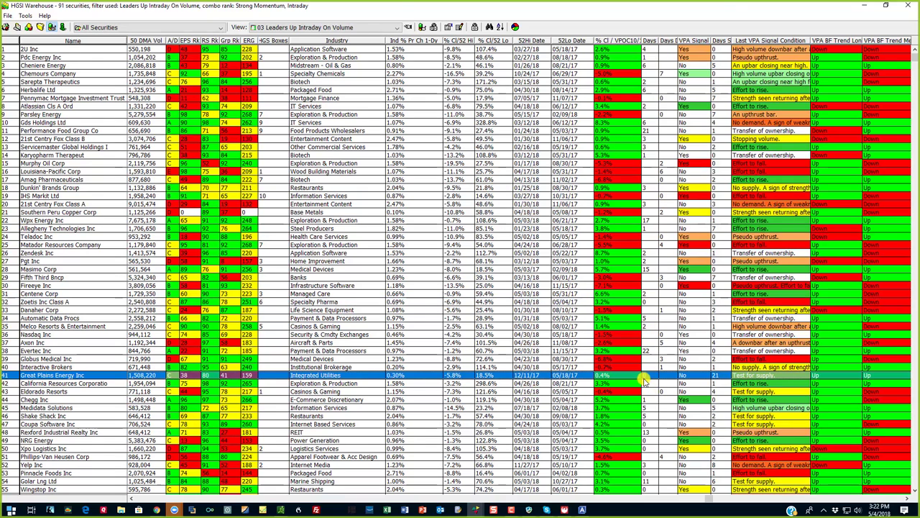
pyautogui.doubleClick(644, 377)
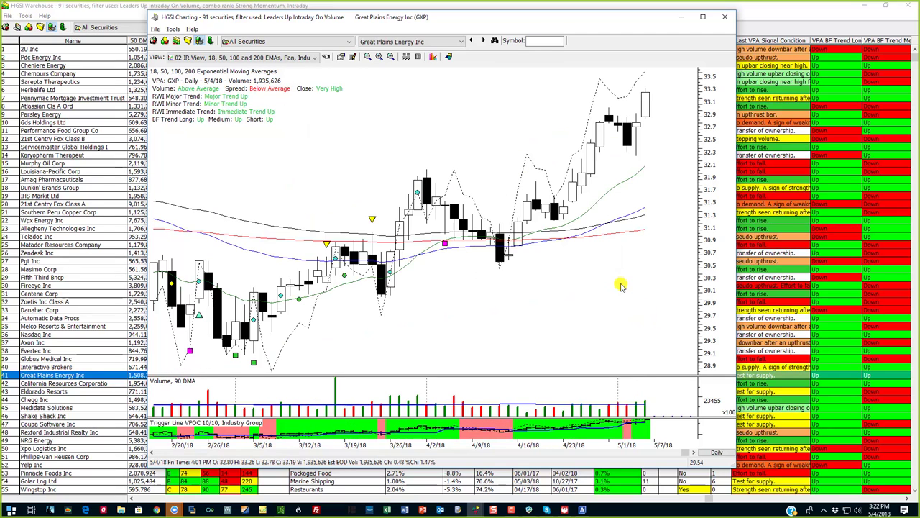
pyautogui.click(635, 300)
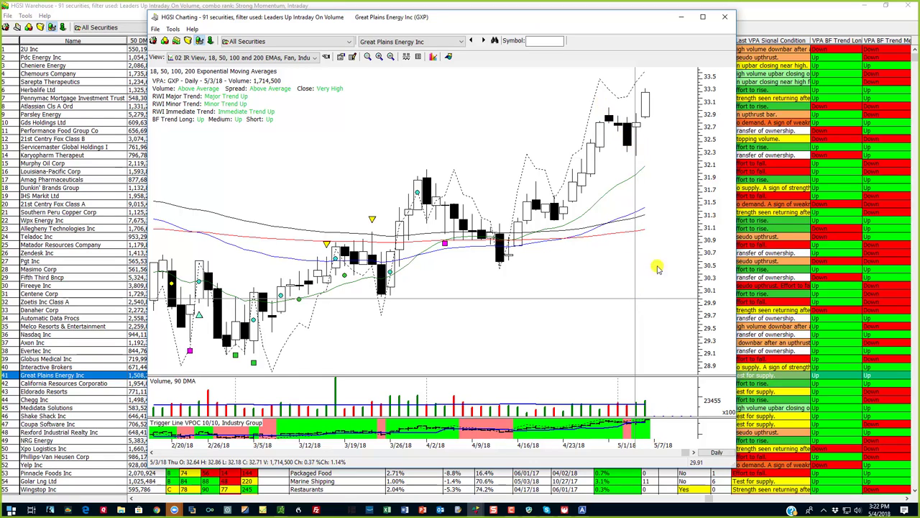
pyautogui.click(632, 208)
pyautogui.click(518, 287)
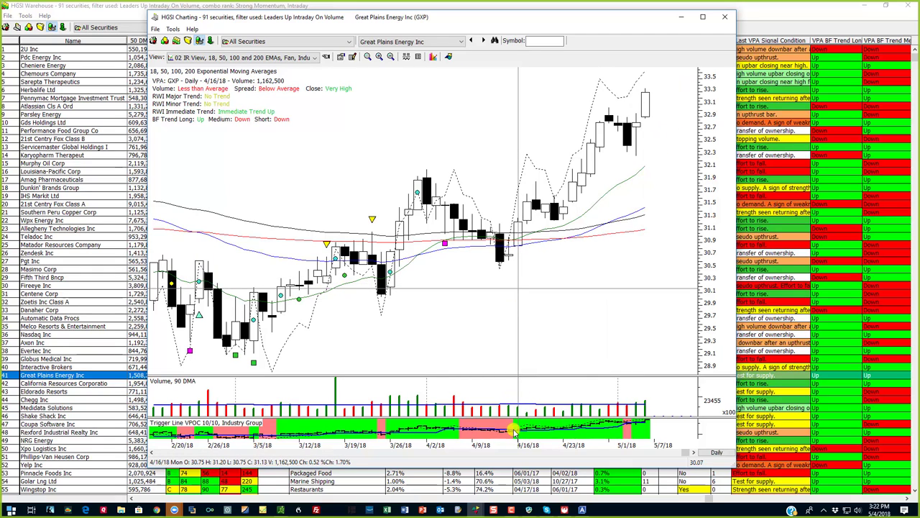
# Examine the 4/25/18 and 3/8/18 candles of Great Plains Energy Inc, then return to the leaders list.
pyautogui.moveTo(517, 431); pyautogui.dragTo(581, 424)
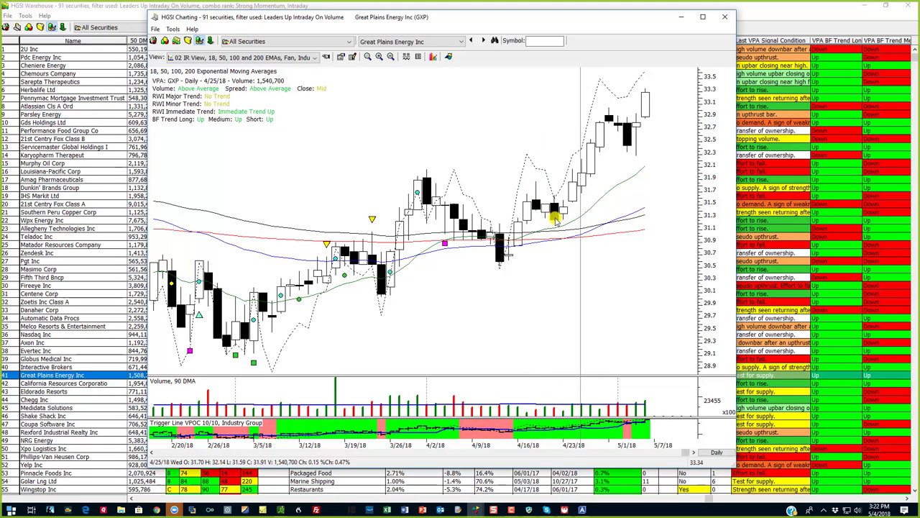
pyautogui.click(597, 240)
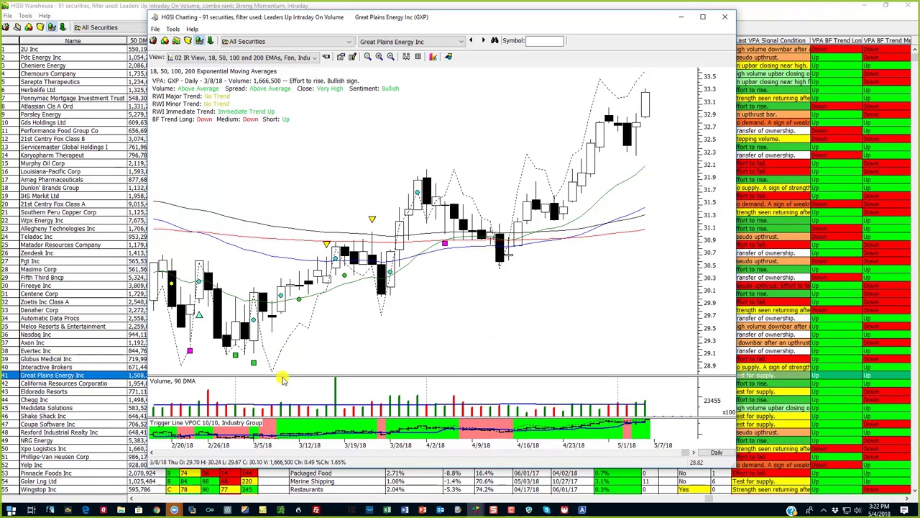
pyautogui.click(796, 15)
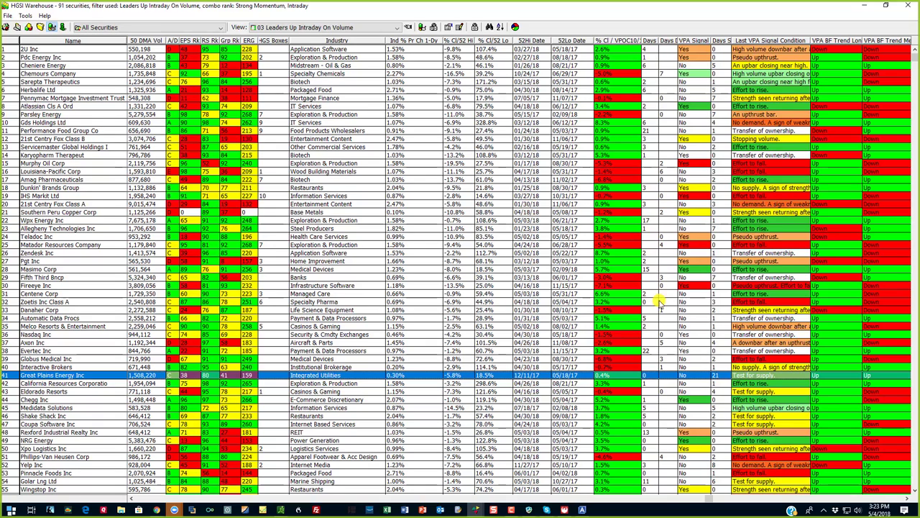
# Open the daily chart of Performance Food Group Co, examine its 4/4/18 candle and return to the leaders list.
pyautogui.click(645, 139)
pyautogui.click(646, 131)
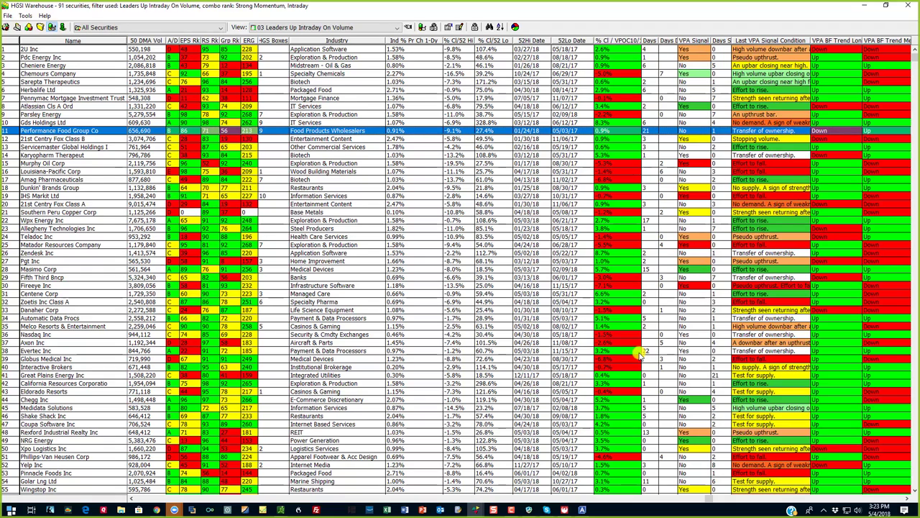
pyautogui.press('Return')
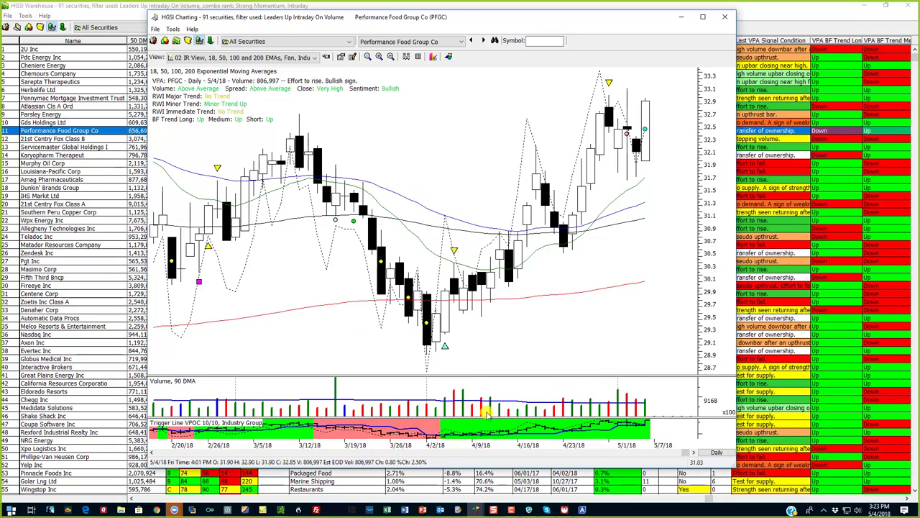
pyautogui.click(446, 362)
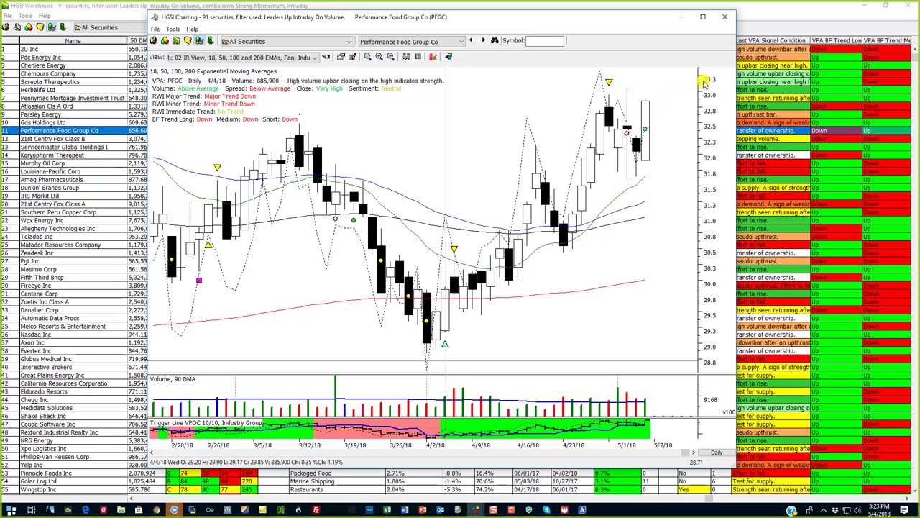
pyautogui.click(768, 32)
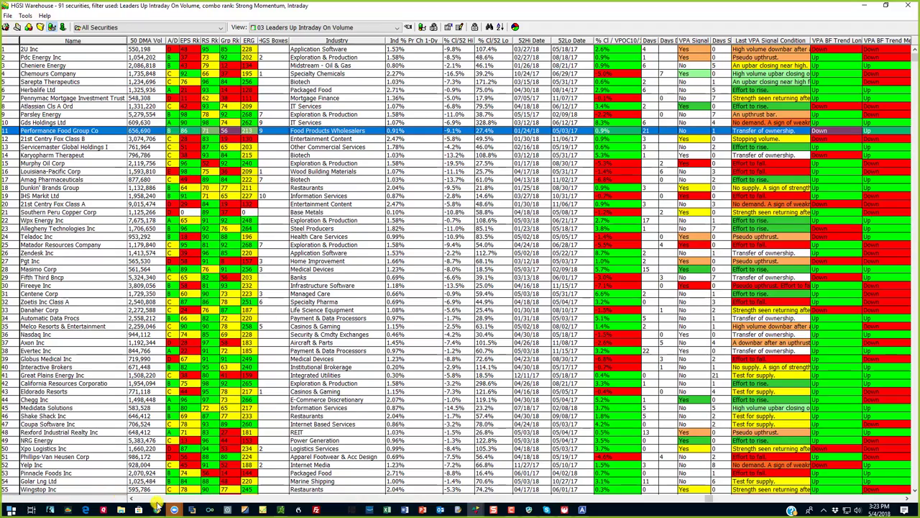
# Apply the 04 Trending Stocks view from 02 Stock Prospecting and check its sort settings without changing them.
pyautogui.hscroll(-5, 133, 498)
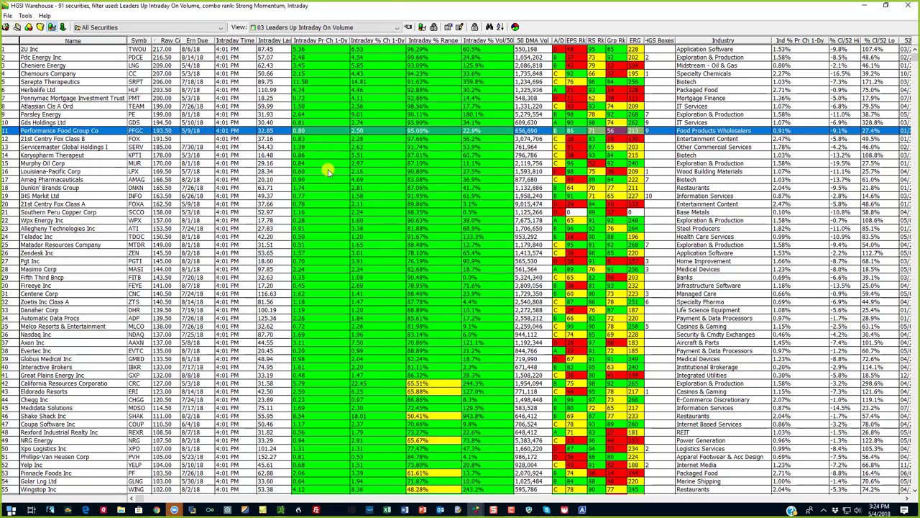
pyautogui.scroll(-1, 359, 232)
pyautogui.scroll(1, 360, 233)
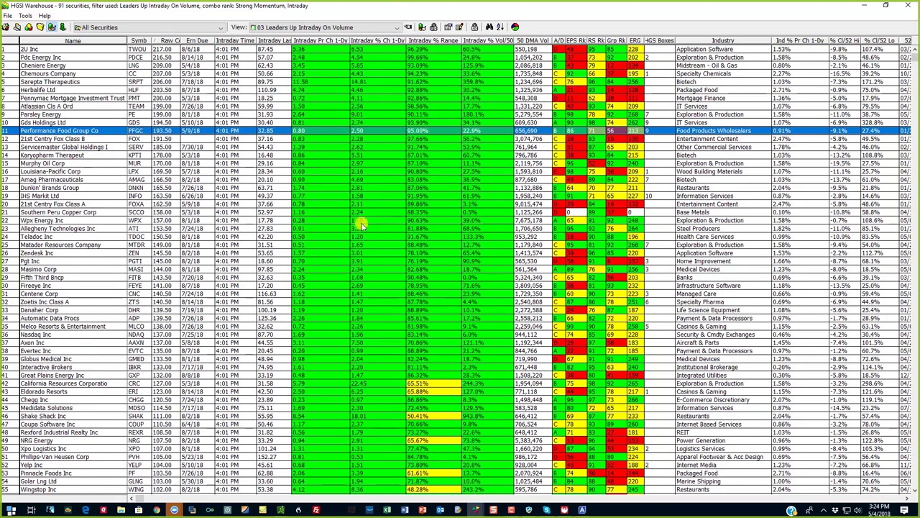
pyautogui.click(406, 29)
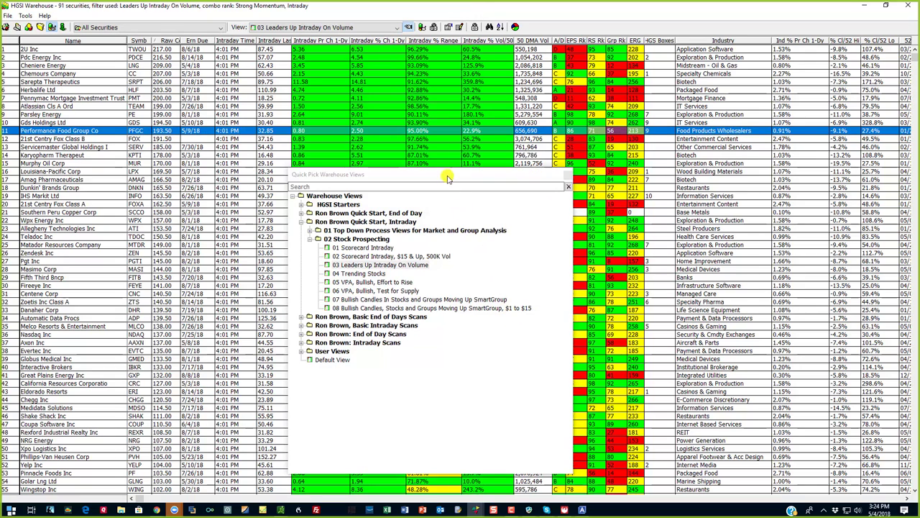
pyautogui.moveTo(444, 170); pyautogui.dragTo(611, 141)
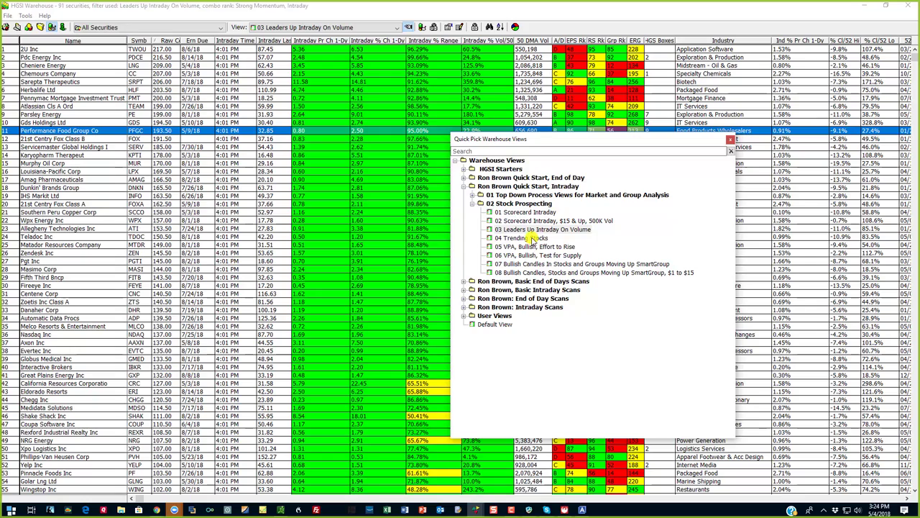
pyautogui.click(532, 238)
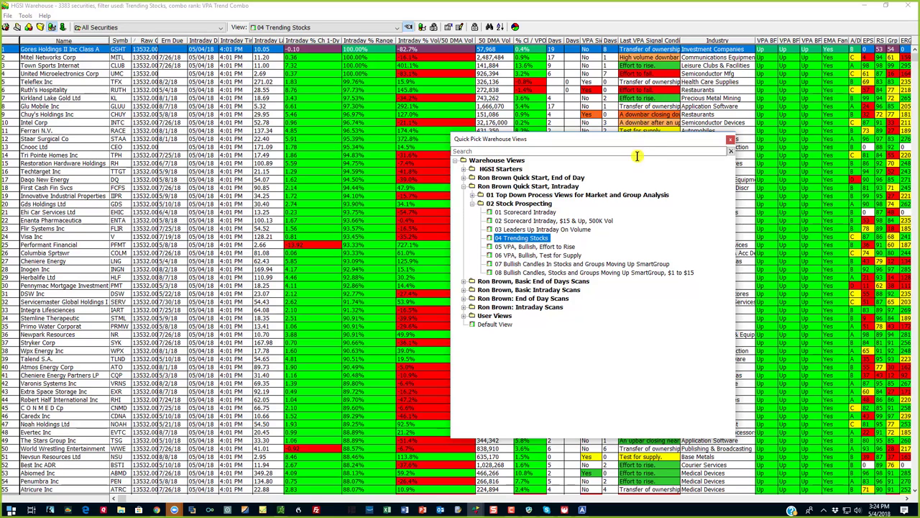
pyautogui.click(500, 28)
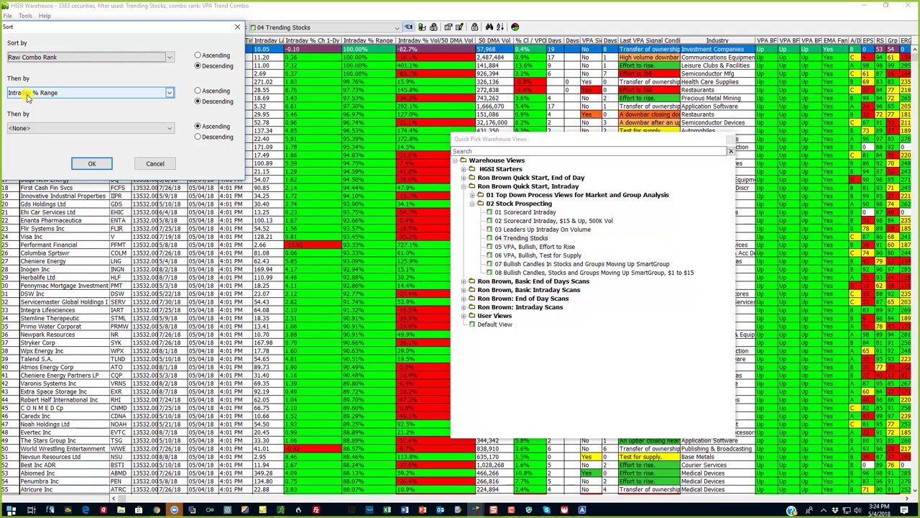
pyautogui.click(238, 28)
# Apply the 05 VPA, Bullish, Effort to Rise view and move the view picker aside to uncover the VPA columns.
pyautogui.click(529, 247)
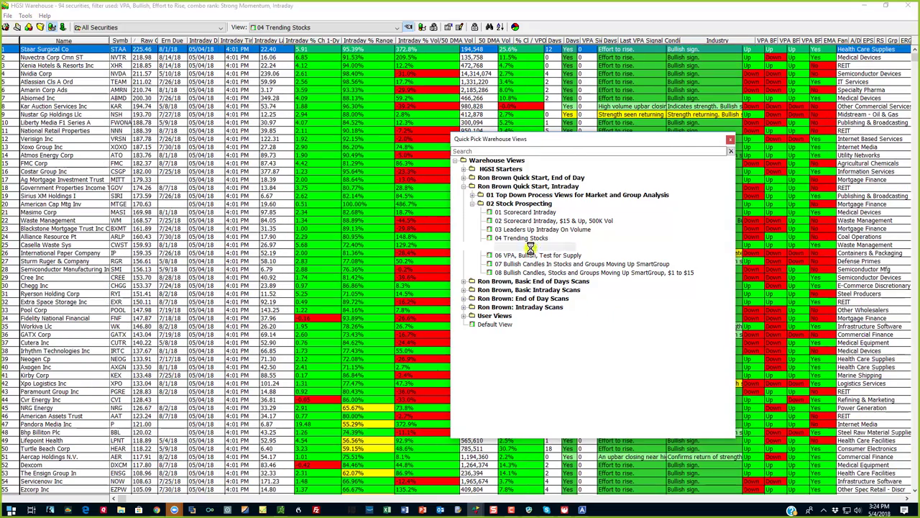
pyautogui.moveTo(573, 146); pyautogui.dragTo(710, 143)
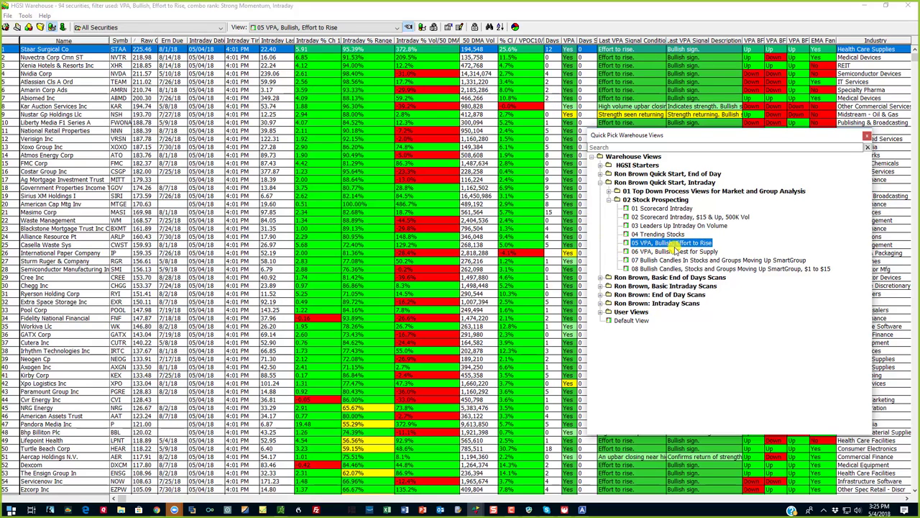
pyautogui.moveTo(595, 139); pyautogui.dragTo(162, 155)
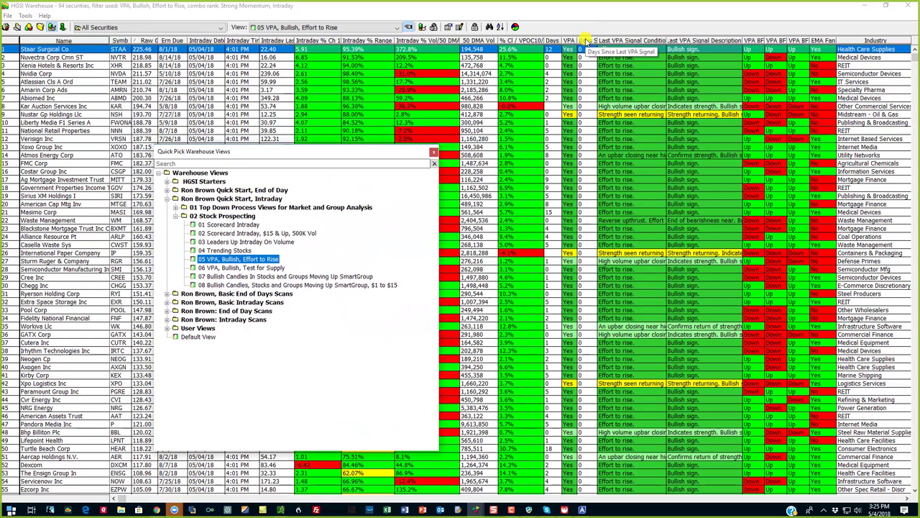
pyautogui.moveTo(253, 149); pyautogui.dragTo(489, 107)
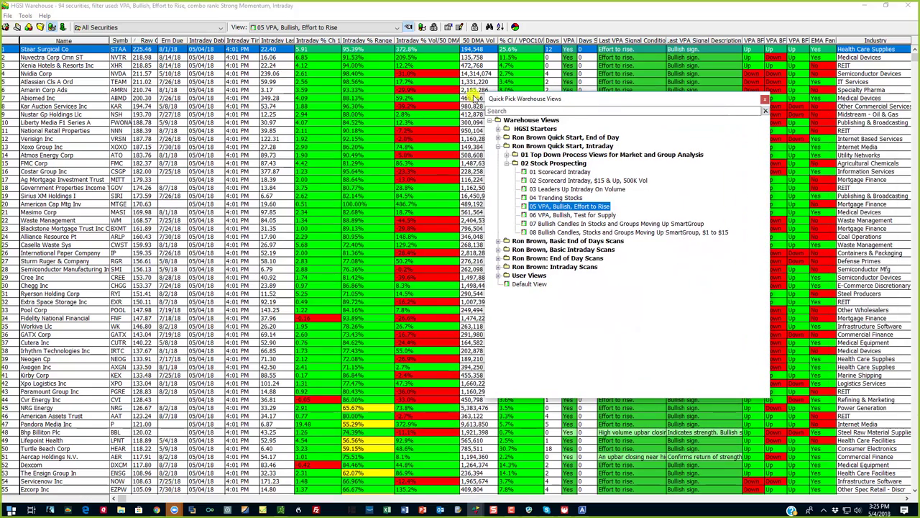
# Open the daily chart of Staar Surgical Co and show a longer price history back to before February 2018.
pyautogui.doubleClick(223, 48)
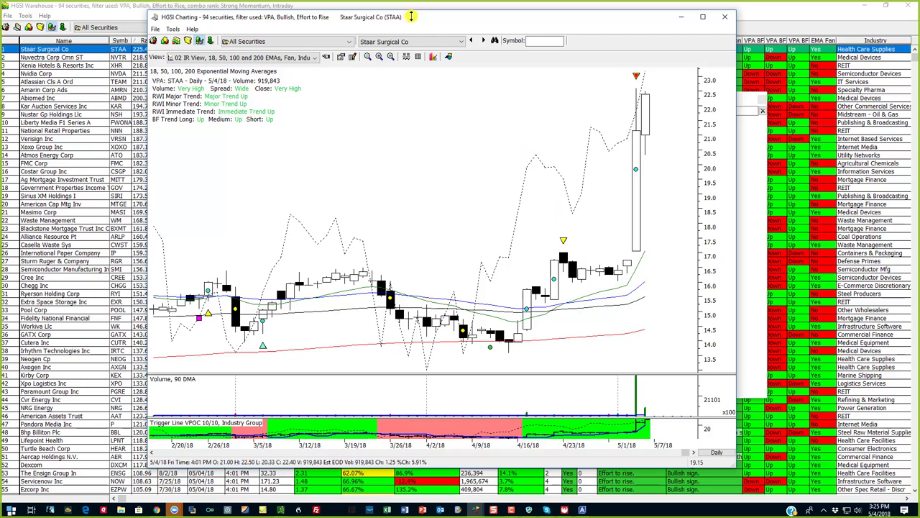
pyautogui.click(392, 58)
pyautogui.click(392, 57)
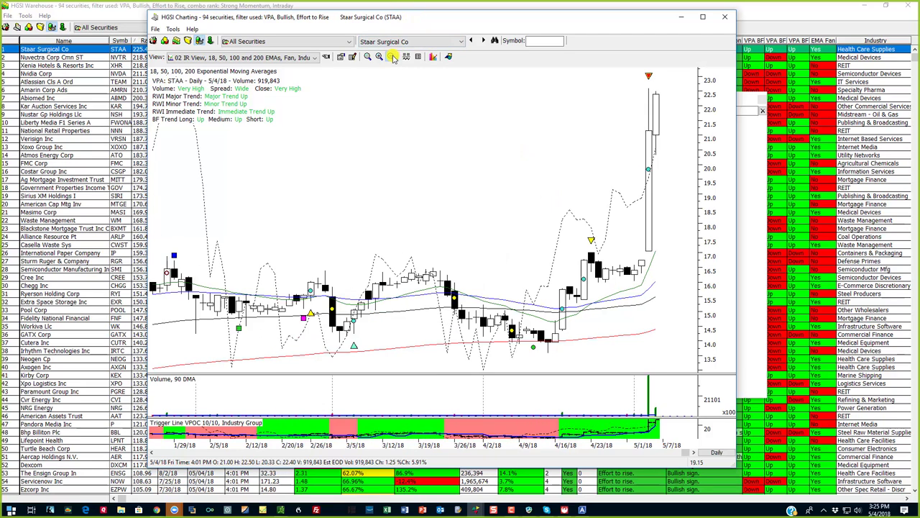
pyautogui.click(392, 57)
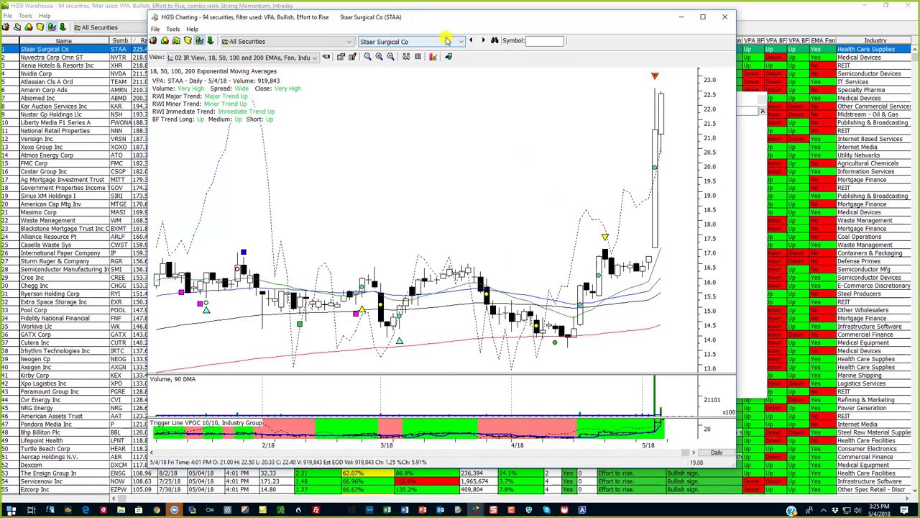
# Step through the daily charts of Nuvectra Corp, Xenia Hotels & Resorts and Nvidia Corp, then return to the list.
pyautogui.click(483, 41)
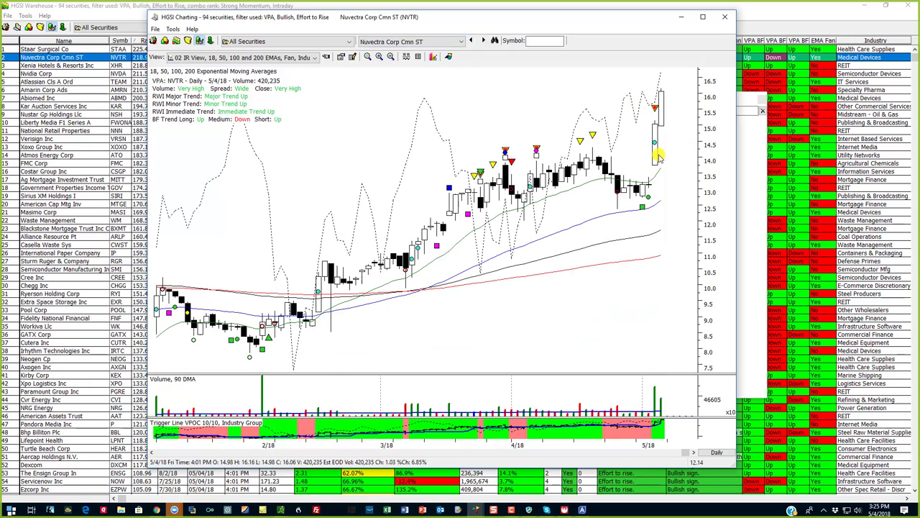
pyautogui.click(483, 41)
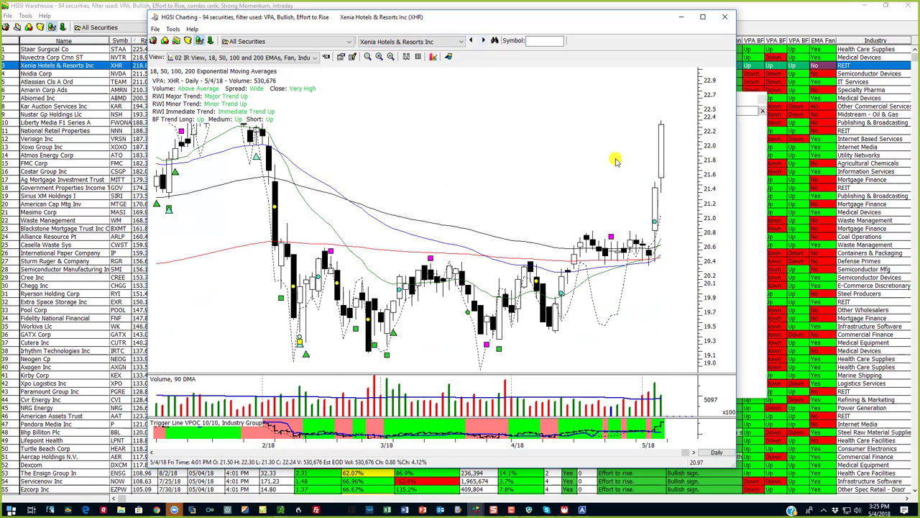
pyautogui.click(483, 41)
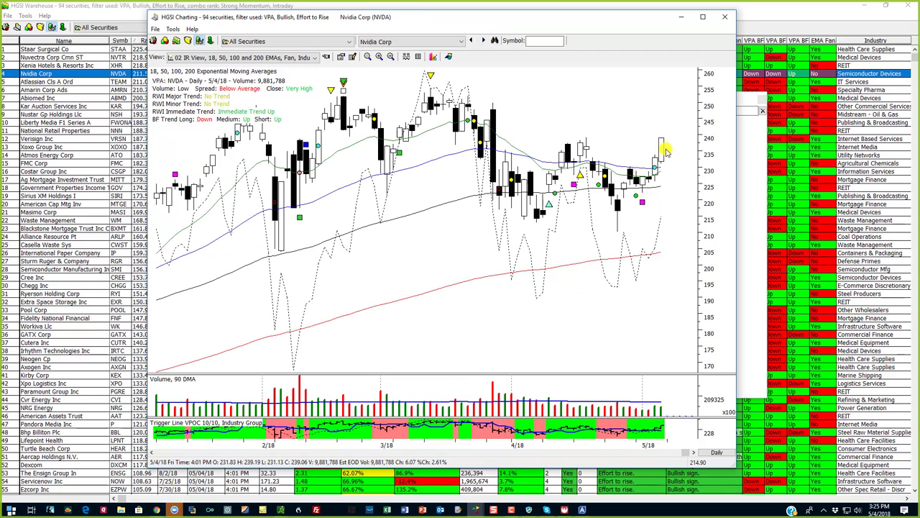
pyautogui.click(110, 74)
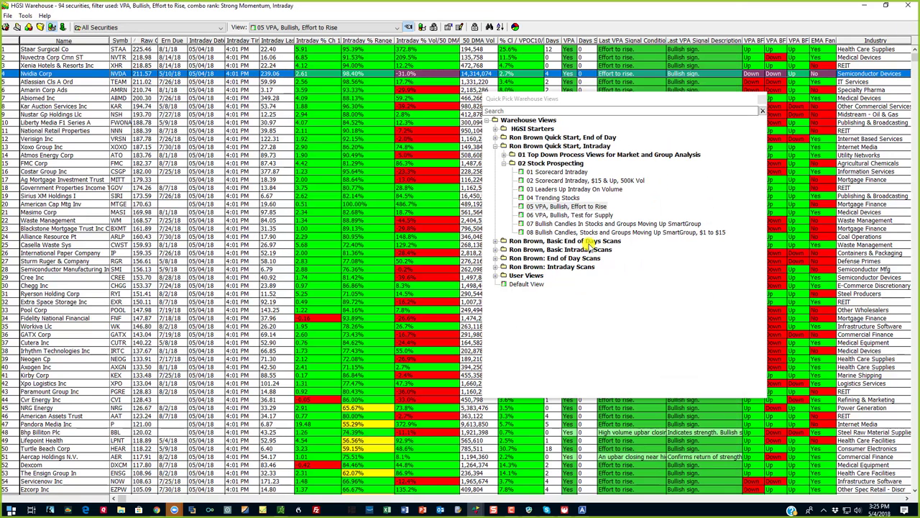
# Apply the 06 VPA, Bullish, Test for Supply view and examine the 5/3/18 candle and recent volume bars of K L A-Tencor Corp.
pyautogui.click(583, 215)
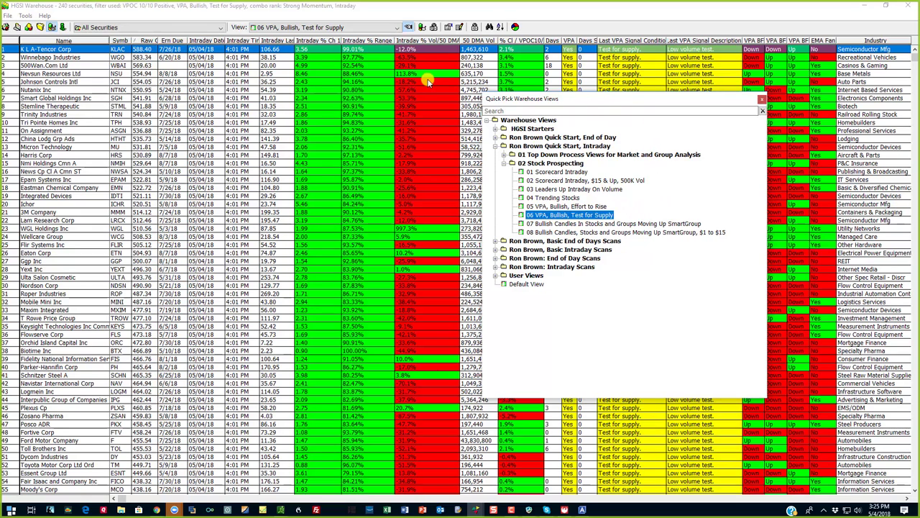
pyautogui.doubleClick(308, 49)
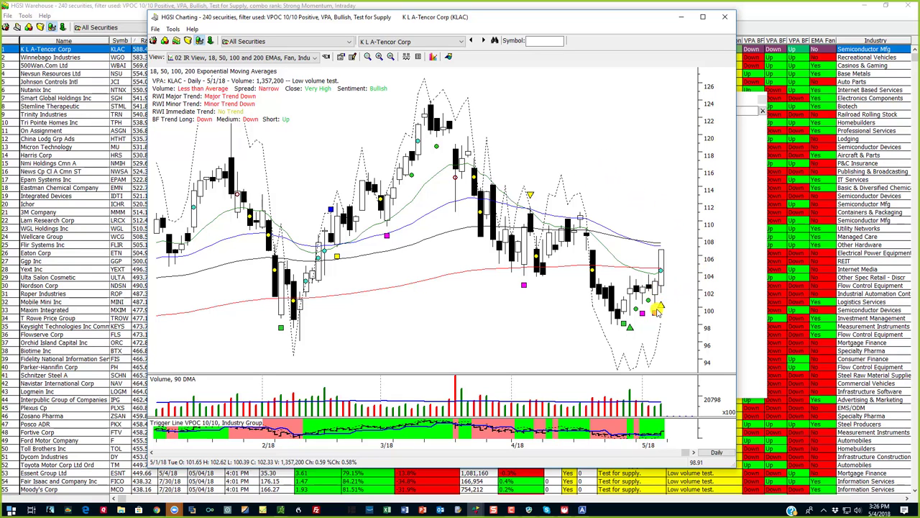
pyautogui.click(656, 308)
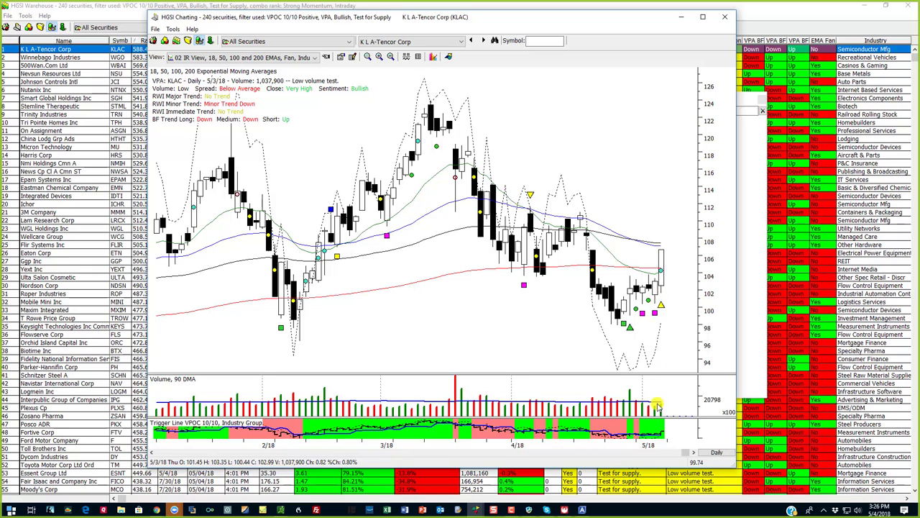
pyautogui.moveTo(675, 374); pyautogui.dragTo(657, 399)
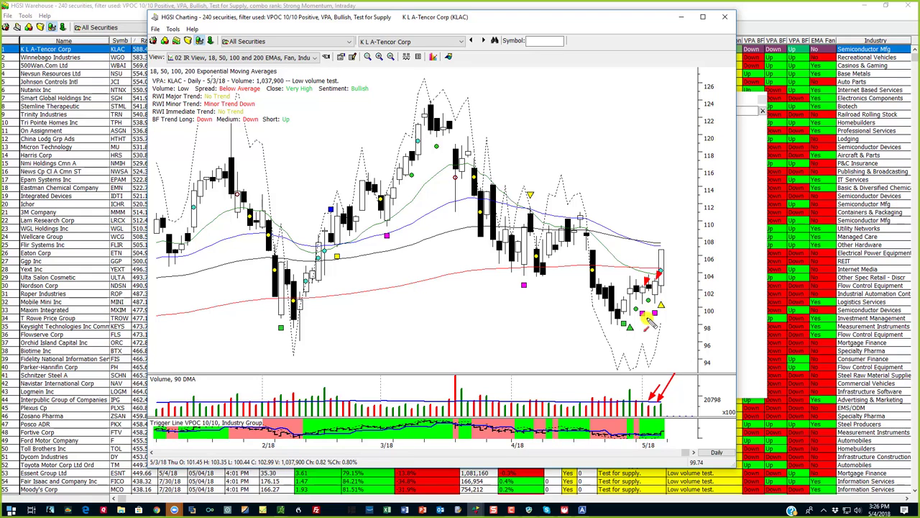
pyautogui.moveTo(643, 365); pyautogui.dragTo(644, 398)
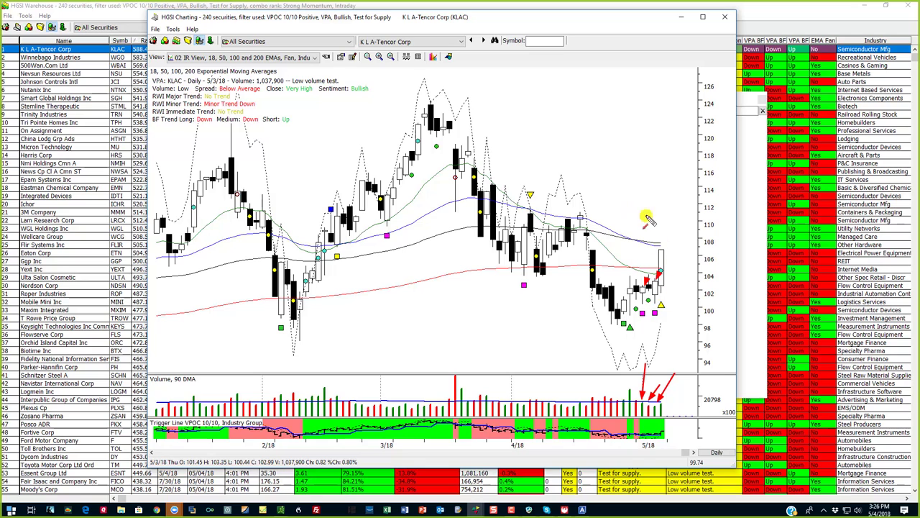
pyautogui.press('Escape')
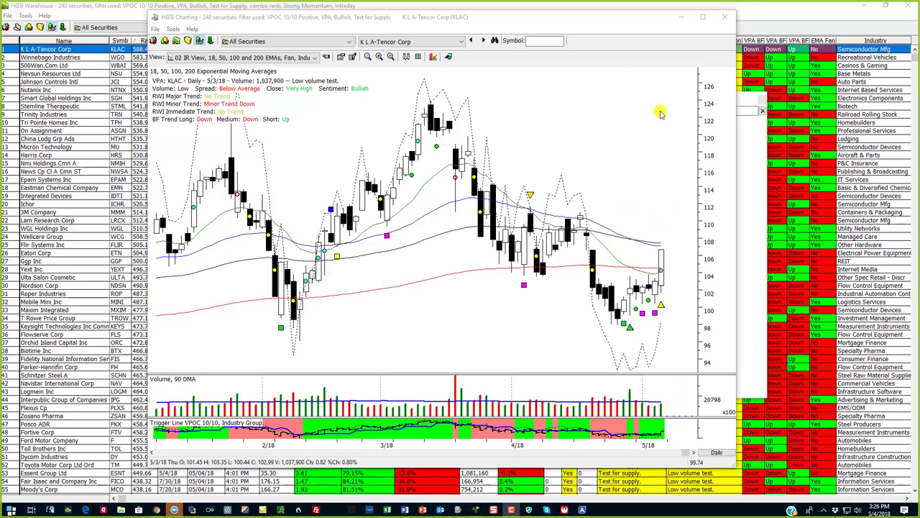
pyautogui.click(762, 21)
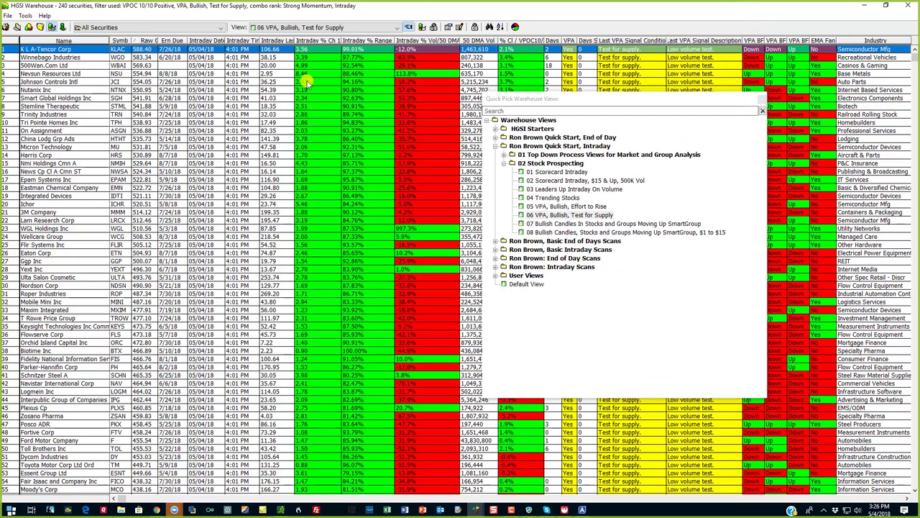
# View the daily chart of Winnebago Industries, then return to the list and select Johnson Controls Intl.
pyautogui.click(308, 58)
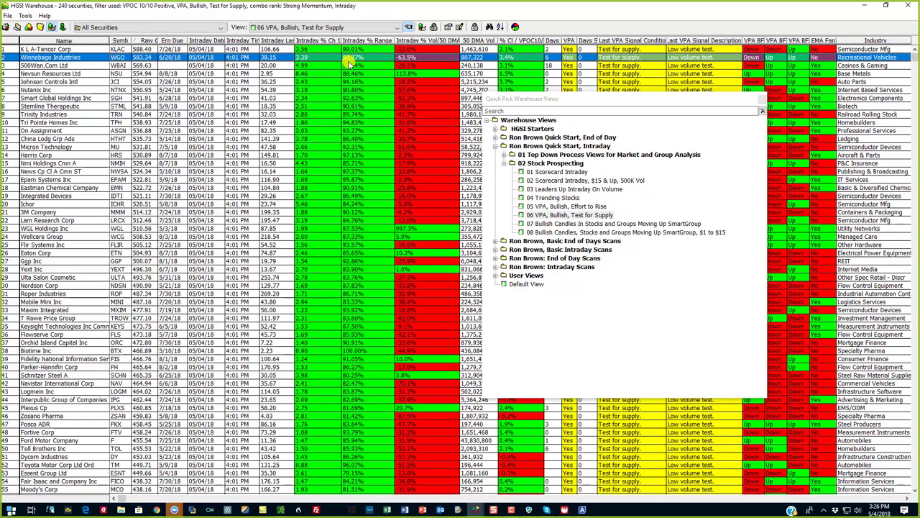
pyautogui.doubleClick(307, 59)
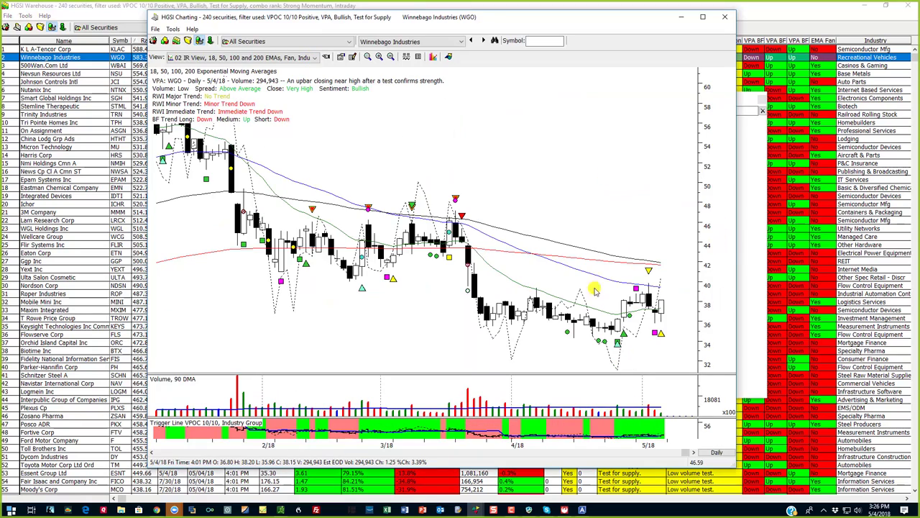
pyautogui.click(47, 81)
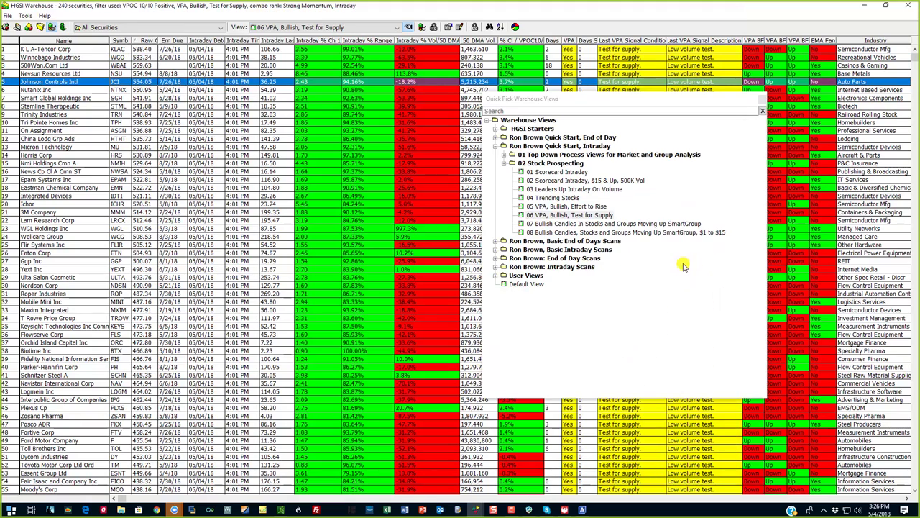
# Apply the 07 Bullish Candles In Stocks and Groups Moving Up SmartGroup view.
pyautogui.click(605, 224)
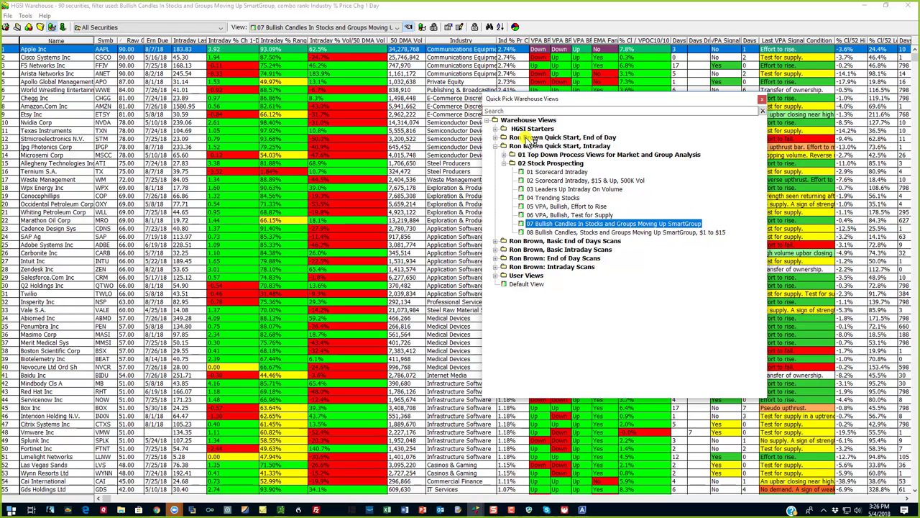
# Apply the 08 Bullish Candles, Stocks and Groups Moving Up SmartGroup, $1 to $15 view, then return to the 07 Bullish Candles view.
pyautogui.moveTo(567, 105); pyautogui.dragTo(596, 98)
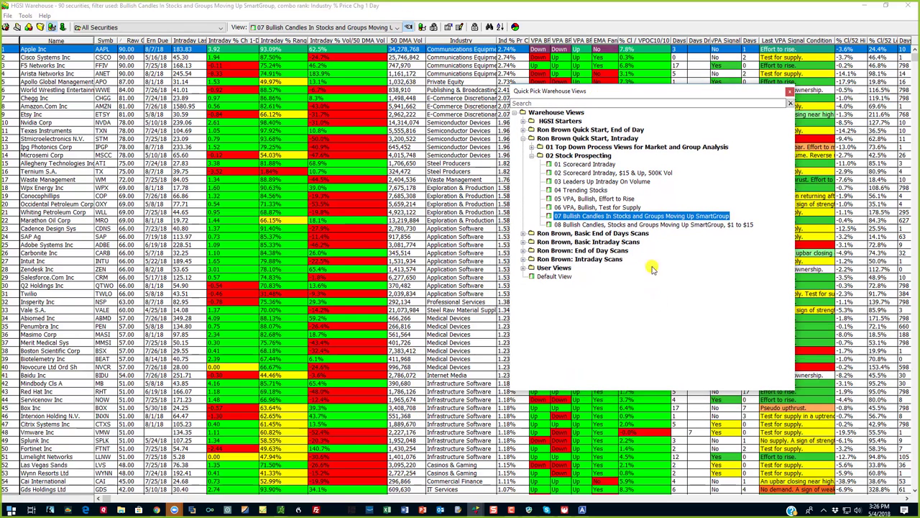
pyautogui.click(653, 224)
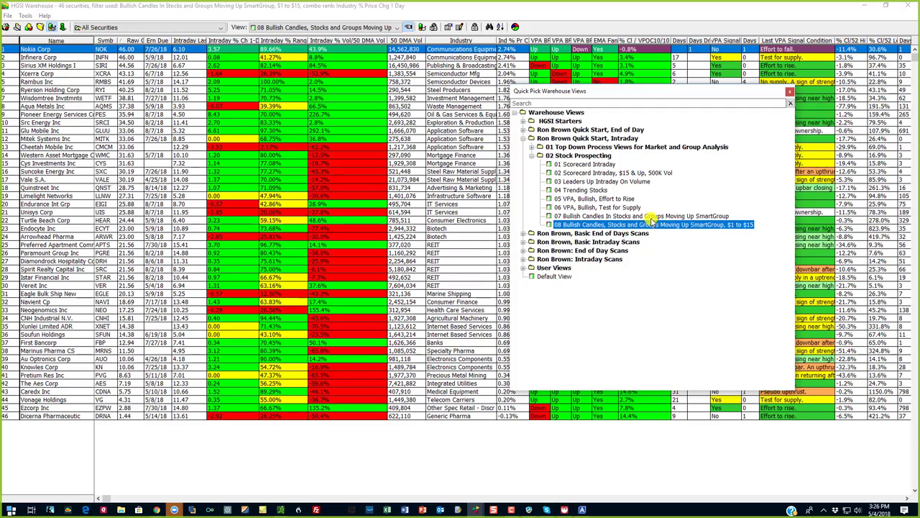
pyautogui.click(646, 216)
pyautogui.click(643, 224)
pyautogui.click(644, 216)
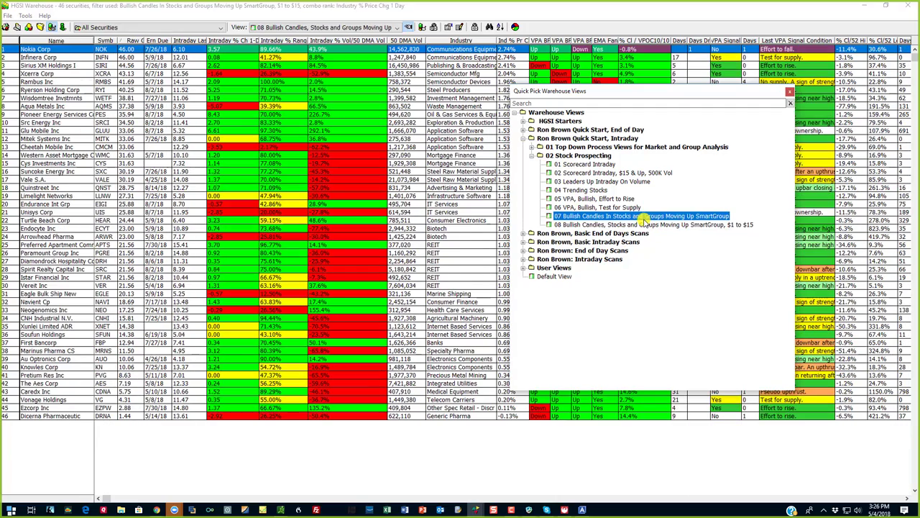
# Expand the 02 Stock Prospecting folder under Ron Brown Quick Start, End of Day and apply the 01 Scorecard, Stocks End of Day view.
pyautogui.click(530, 131)
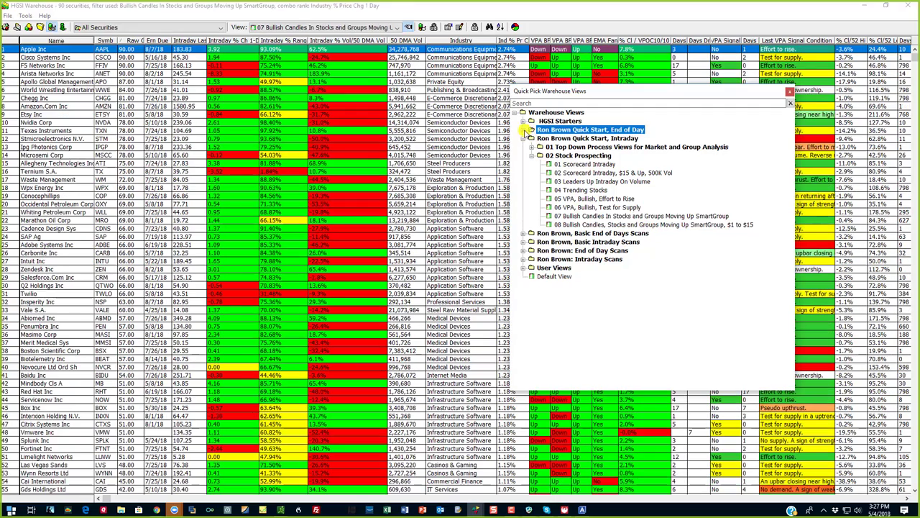
pyautogui.click(527, 131)
pyautogui.click(539, 139)
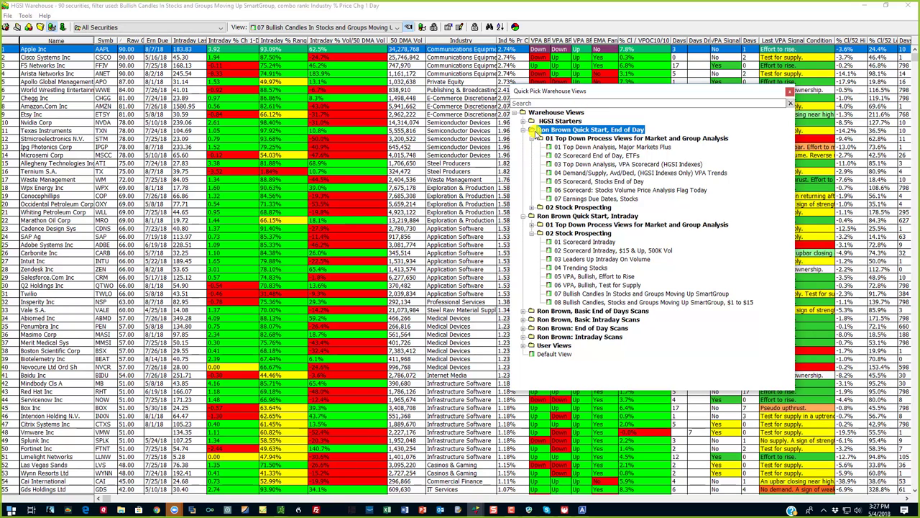
pyautogui.click(537, 208)
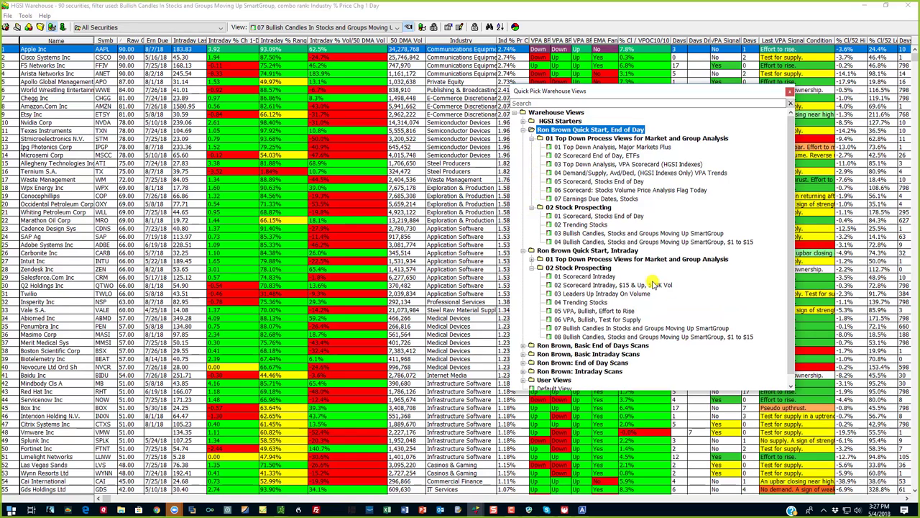
pyautogui.click(578, 217)
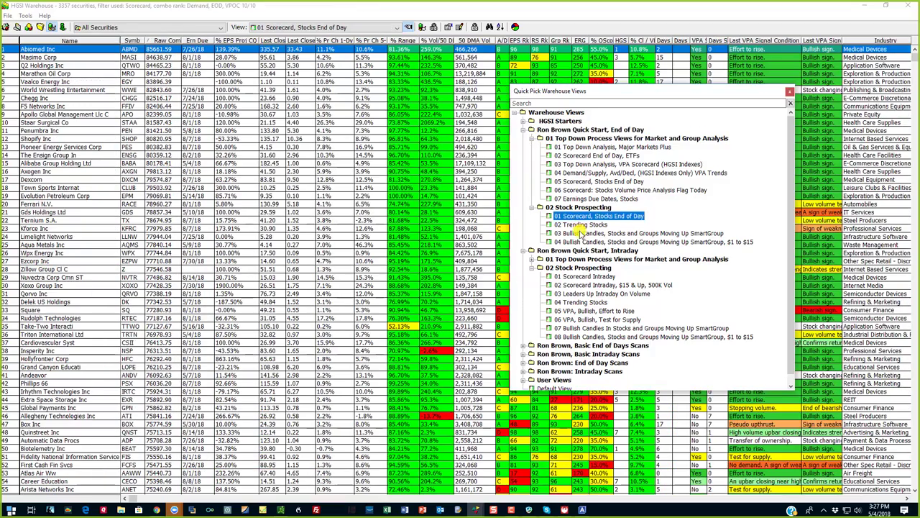
# Apply the End of Day 02 Trending Stocks view and open the daily chart of Kirkland Lake Gold Ltd.
pyautogui.click(579, 225)
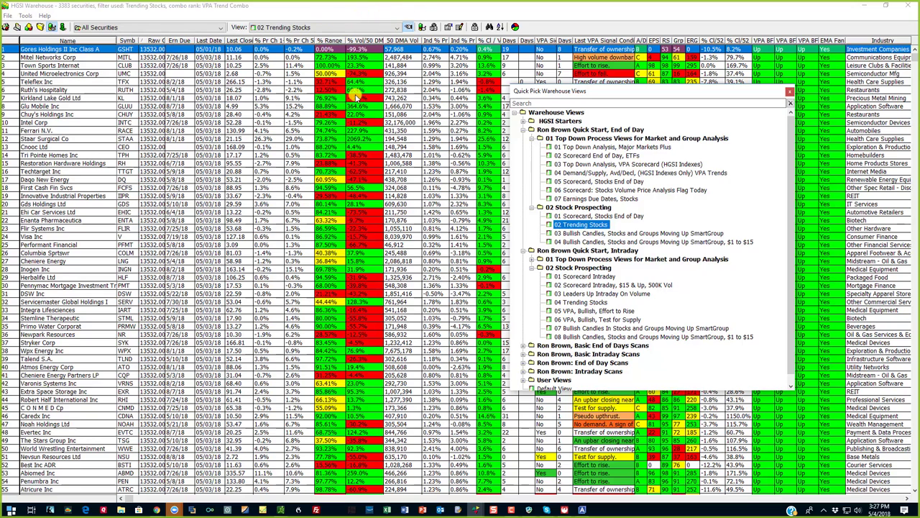
pyautogui.rightClick(356, 98)
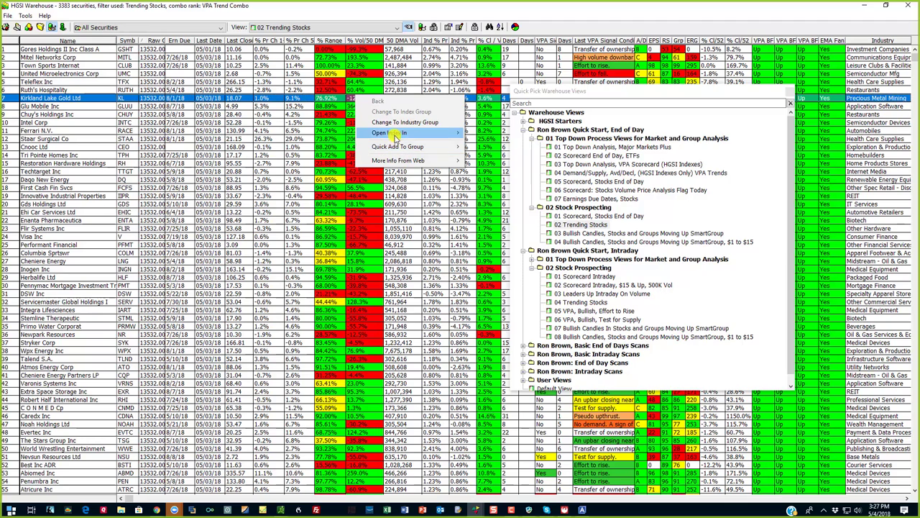
pyautogui.rightClick(332, 99)
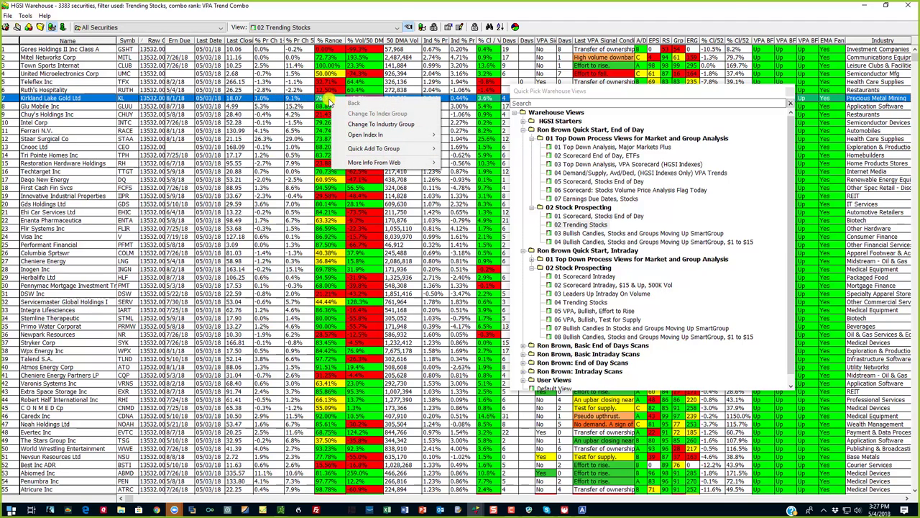
pyautogui.doubleClick(328, 101)
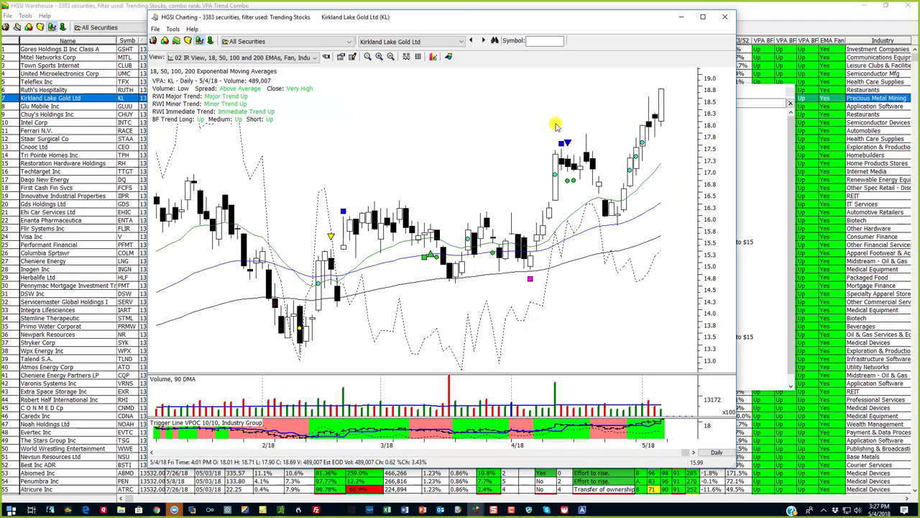
# Display the web information sources available for Kirkland Lake Gold Ltd, then put its chart away and return to the list.
pyautogui.rightClick(391, 96)
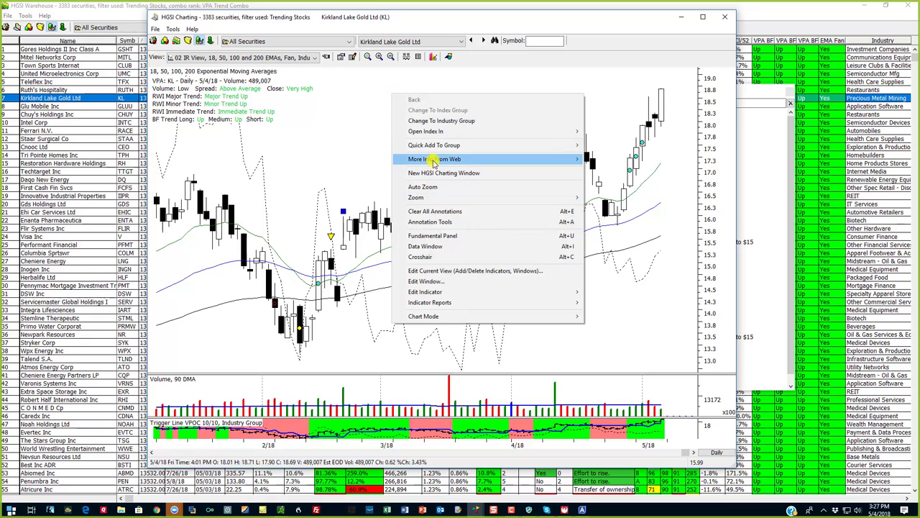
pyautogui.moveTo(440, 150)
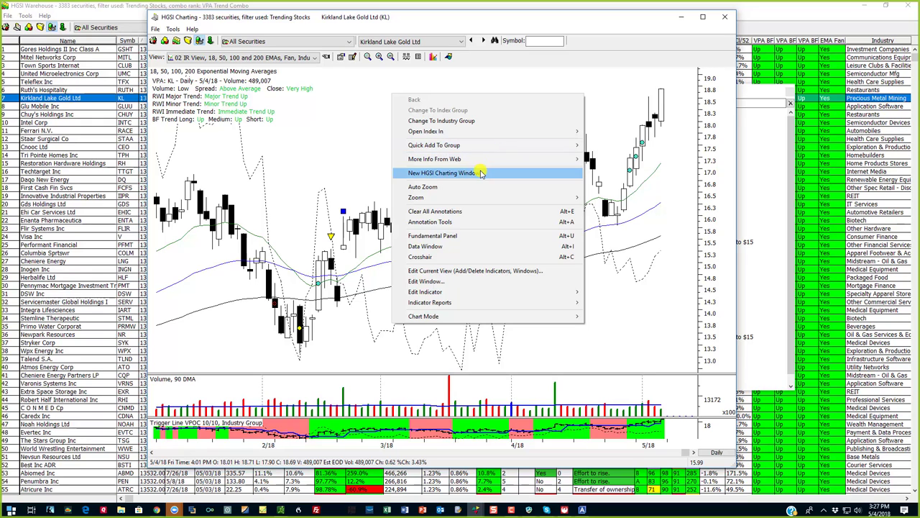
pyautogui.moveTo(468, 158)
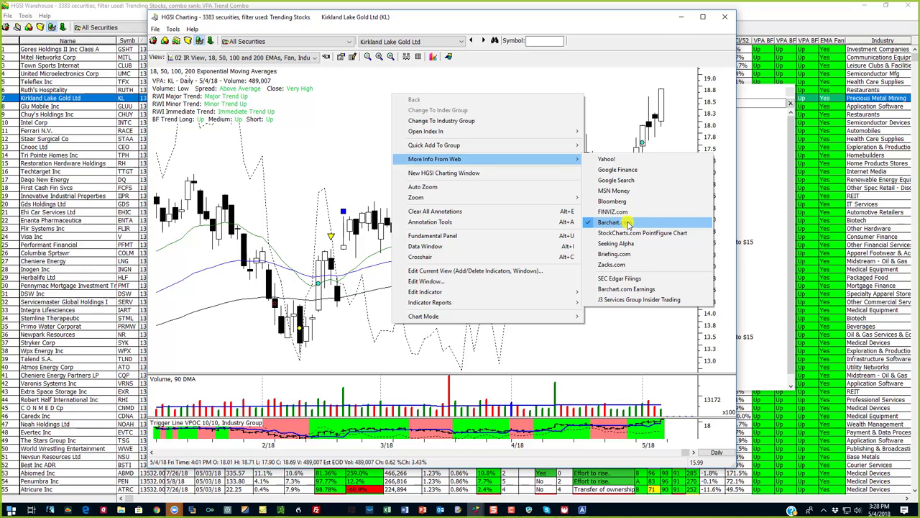
pyautogui.click(681, 15)
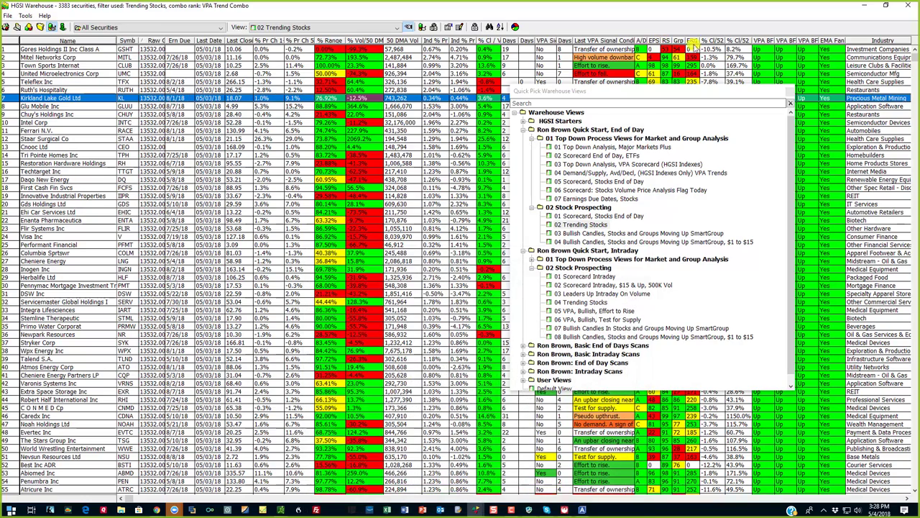
# Open the daily chart of Town Sports Internat, then switch the chart to the symbol aapl.
pyautogui.click(366, 66)
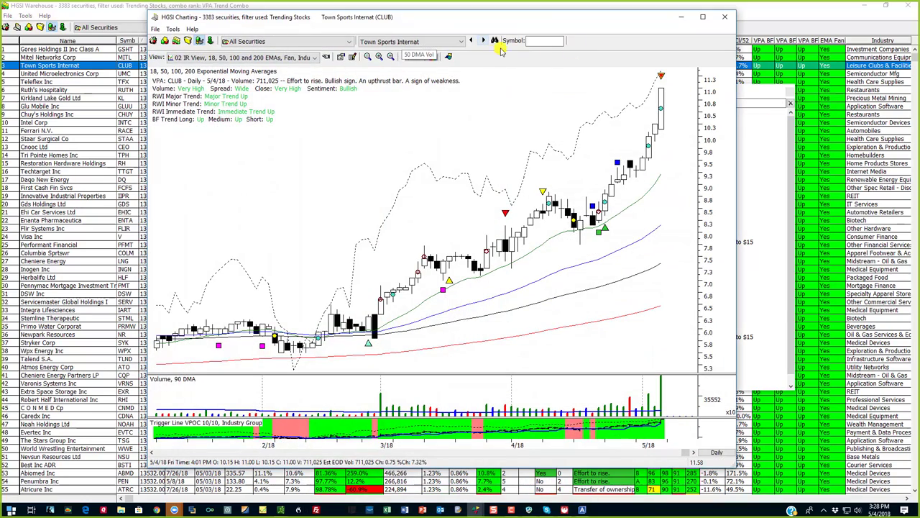
pyautogui.click(565, 41)
pyautogui.write('aapl')
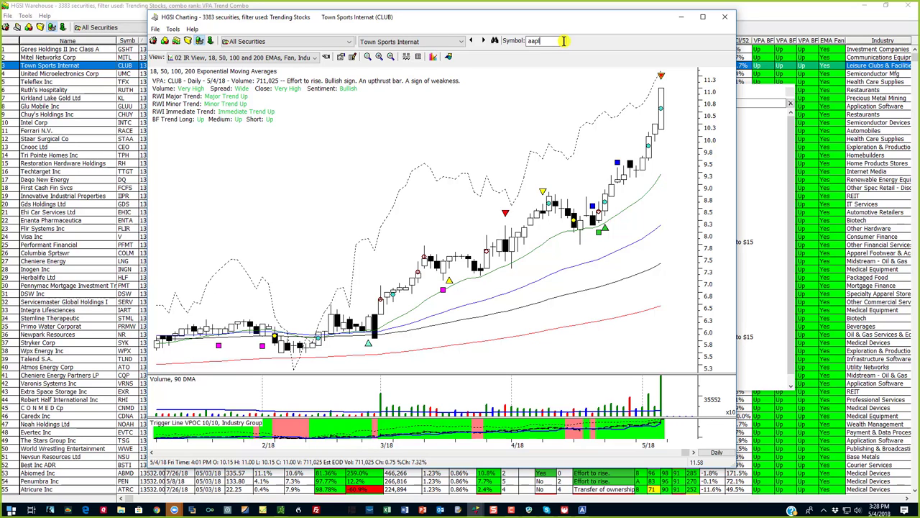
pyautogui.press('Return')
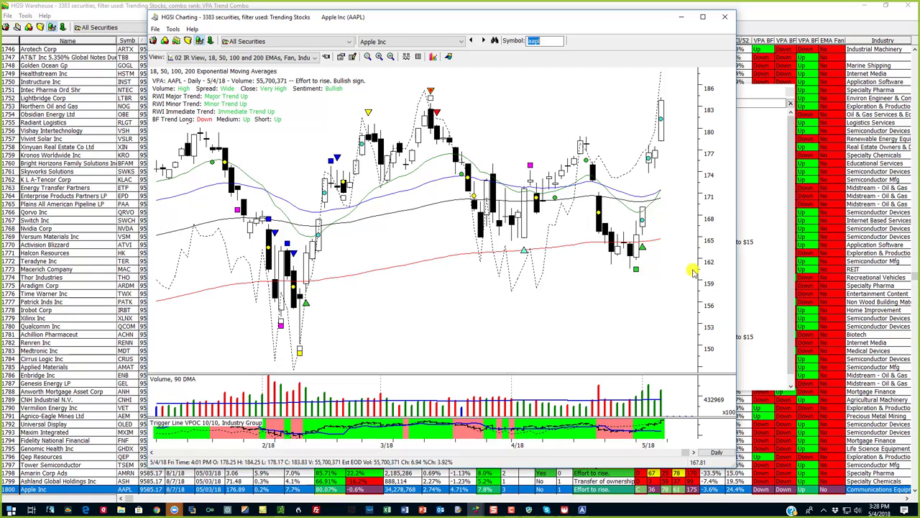
# Examine the volume price analysis of Apple's 4/30/18, 5/1/18 and 5/4/18 candles, then return to the list.
pyautogui.click(636, 271)
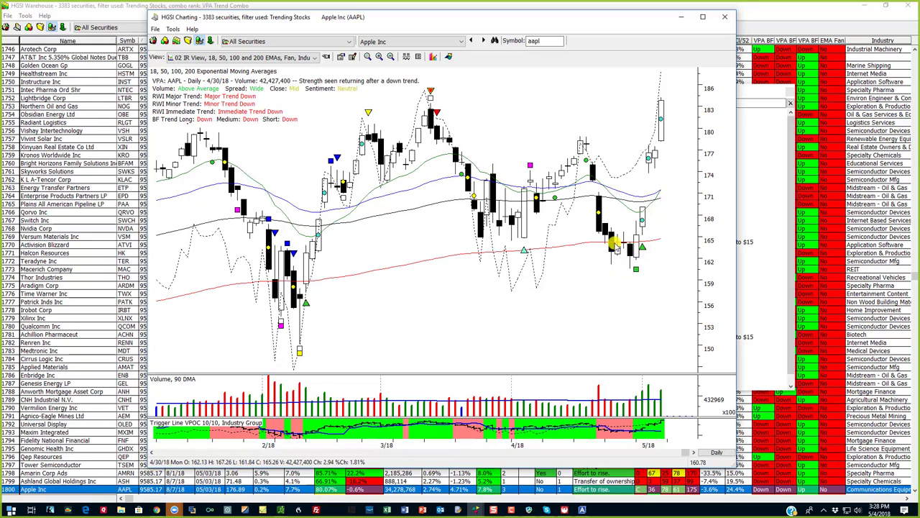
pyautogui.click(641, 250)
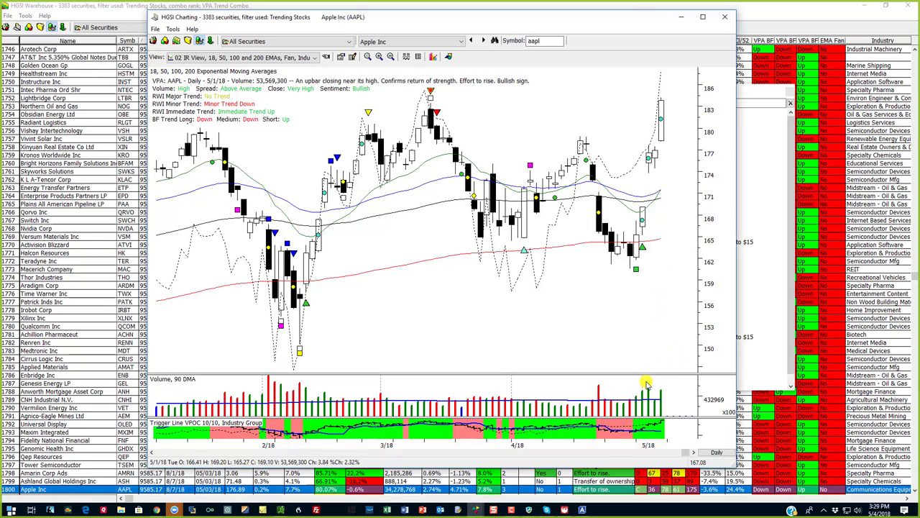
pyautogui.click(660, 103)
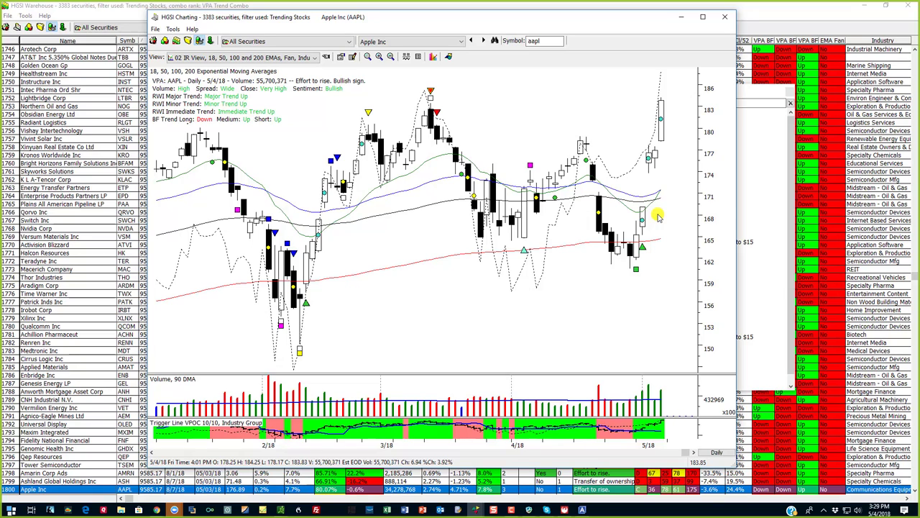
pyautogui.click(754, 26)
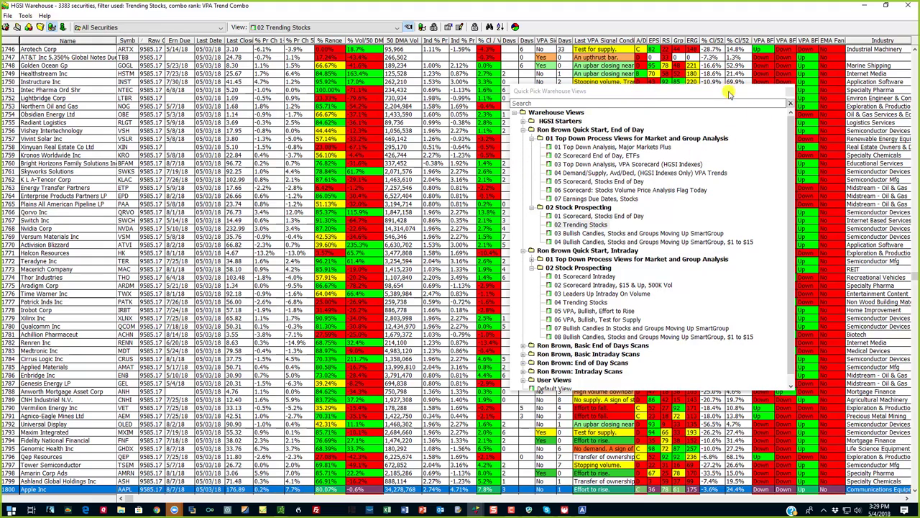
# Apply the End of Day 01 Top Down Analysis, Major Markets Plus view and load the 01 MAJOR MARKETS Plus user group.
pyautogui.click(6, 41)
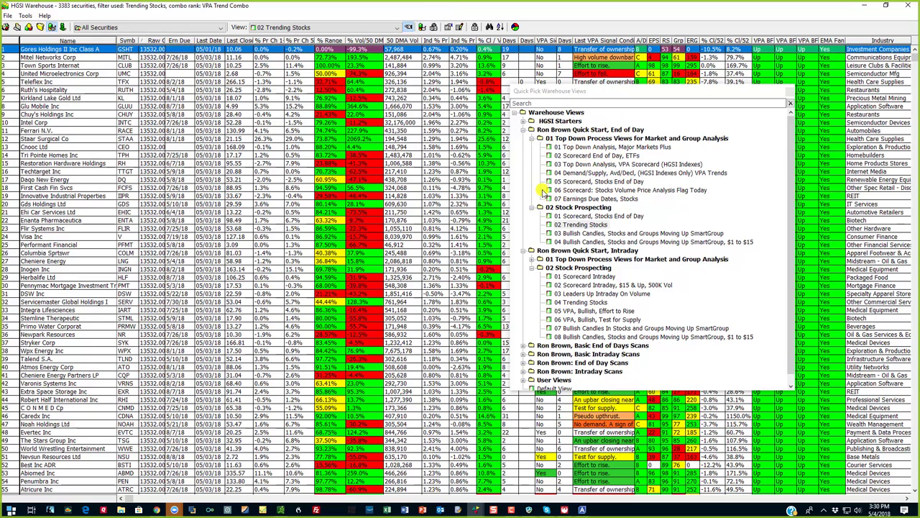
pyautogui.click(584, 146)
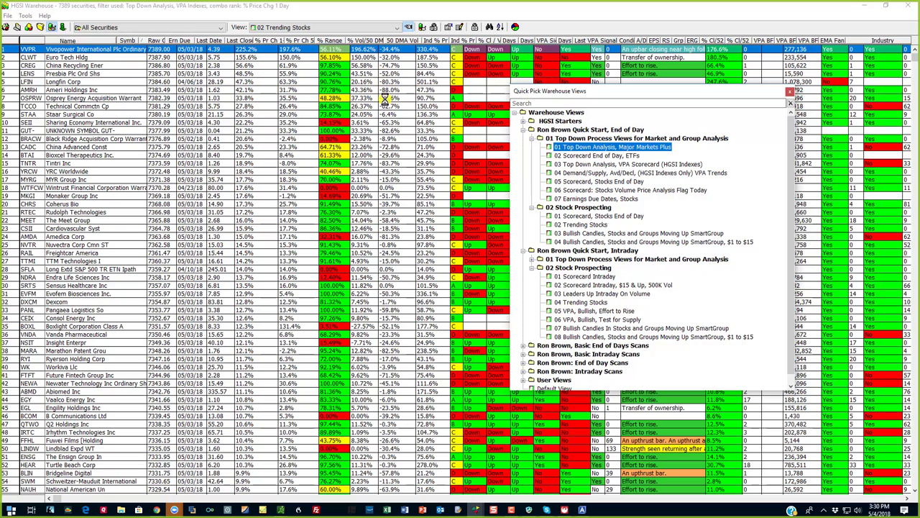
pyautogui.click(6, 29)
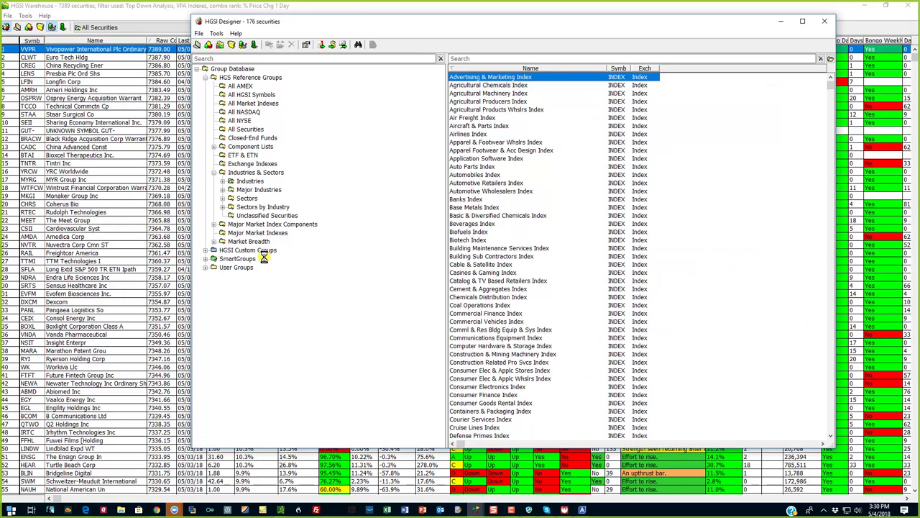
pyautogui.click(213, 268)
pyautogui.click(214, 284)
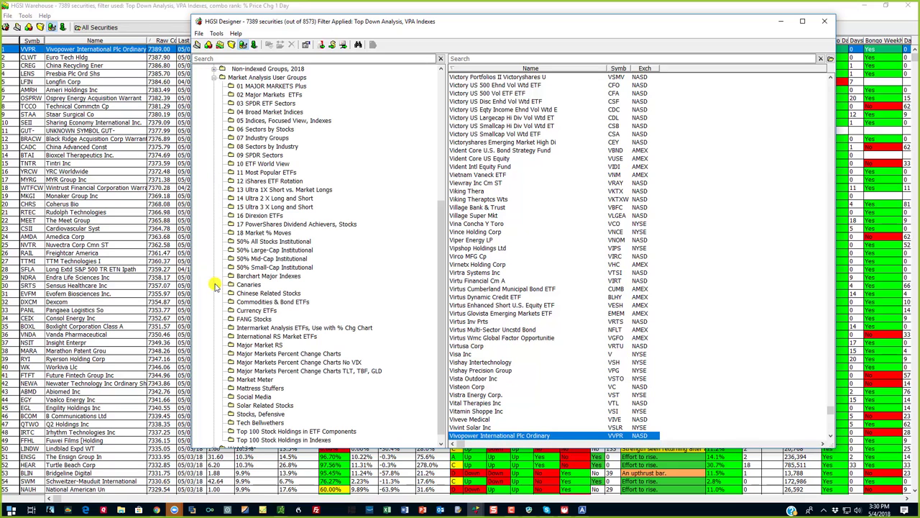
pyautogui.click(276, 86)
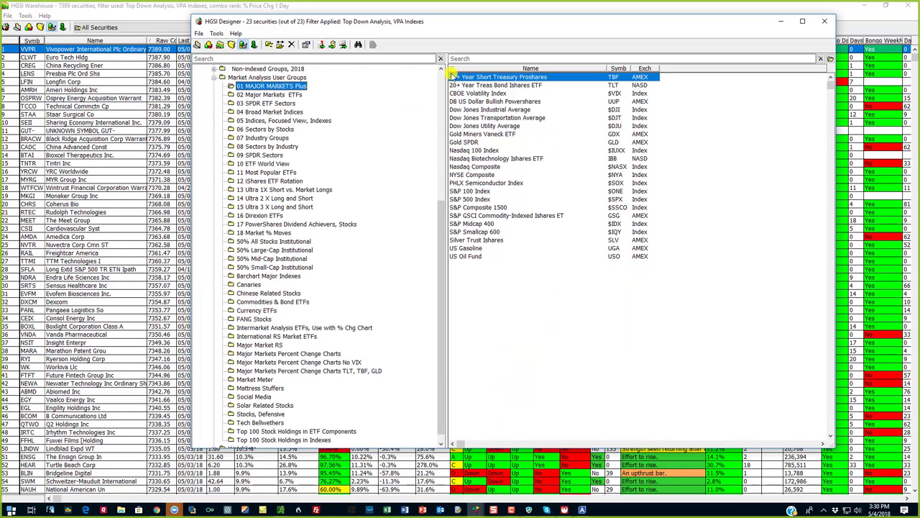
pyautogui.click(229, 44)
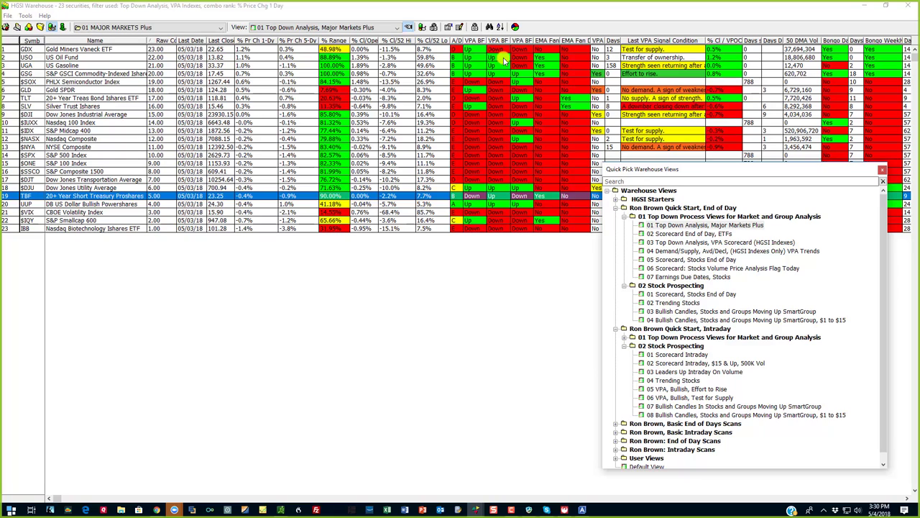
# Open the daily chart of the Nasdaq Composite and point out the date and time of its latest data with temporary arrows.
pyautogui.click(485, 49)
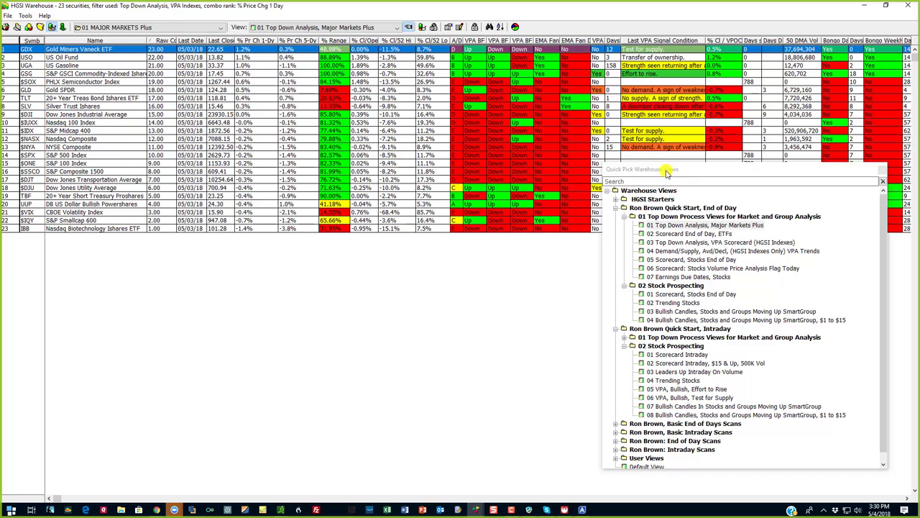
pyautogui.moveTo(665, 169); pyautogui.dragTo(658, 138)
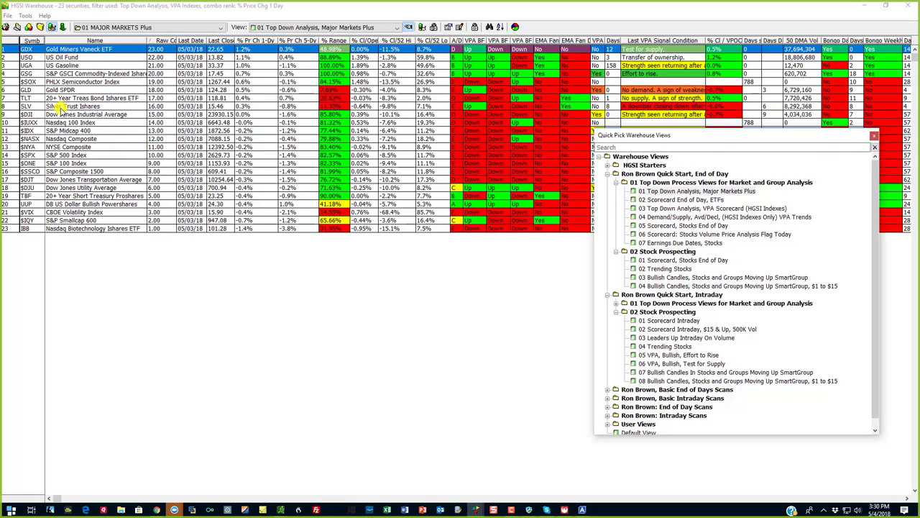
pyautogui.doubleClick(72, 138)
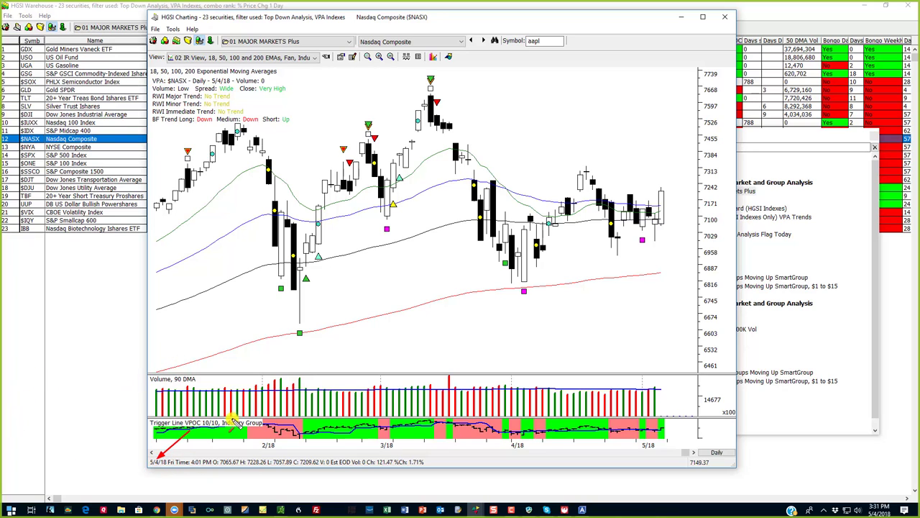
pyautogui.moveTo(233, 417); pyautogui.dragTo(208, 453)
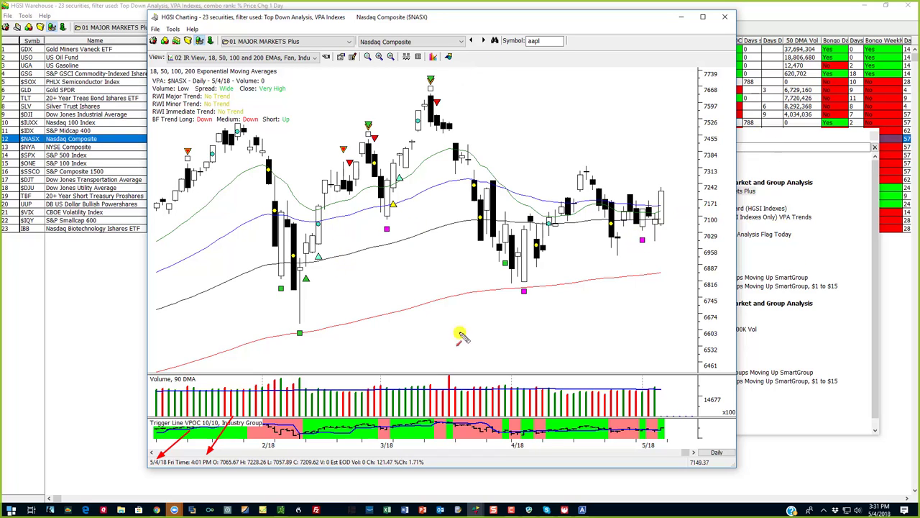
pyautogui.press('Escape')
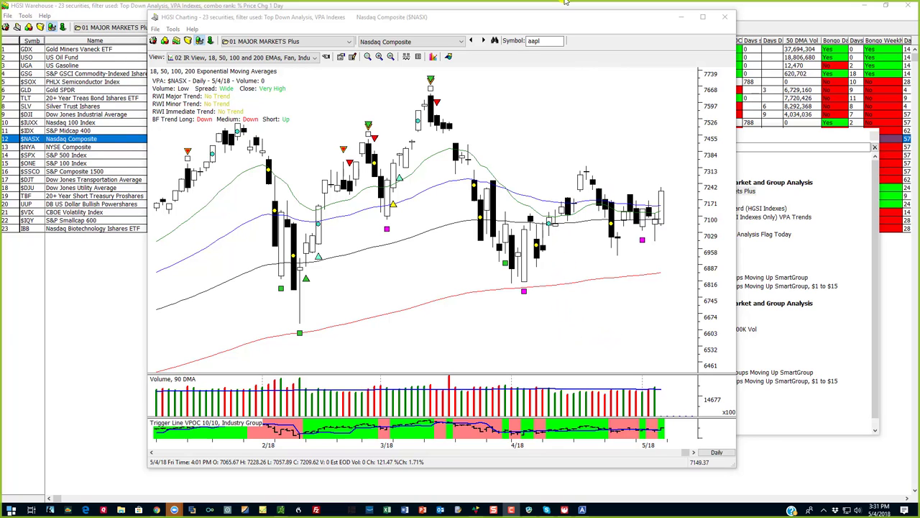
# Apply the End of Day Market Charts view 01 NASDAQ Internals, Use with NASDAQ to the Nasdaq Composite chart.
pyautogui.moveTo(552, 26); pyautogui.dragTo(633, 17)
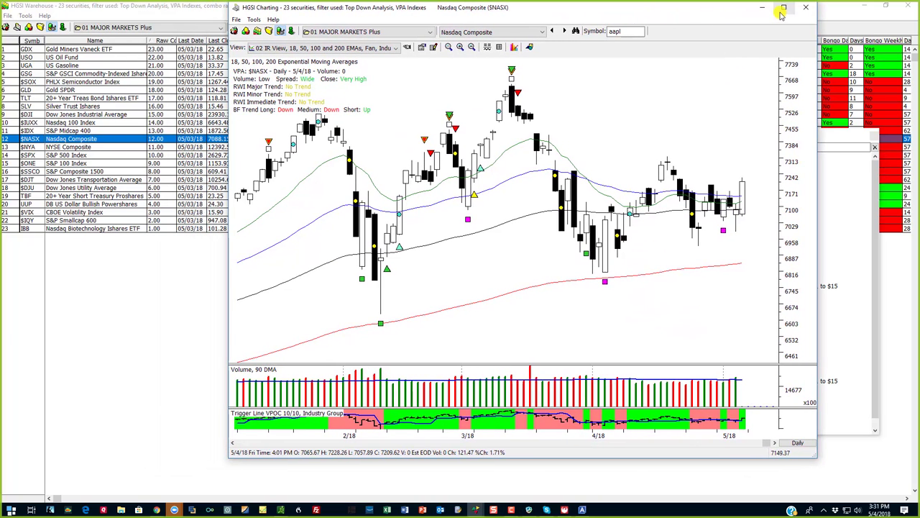
pyautogui.click(407, 47)
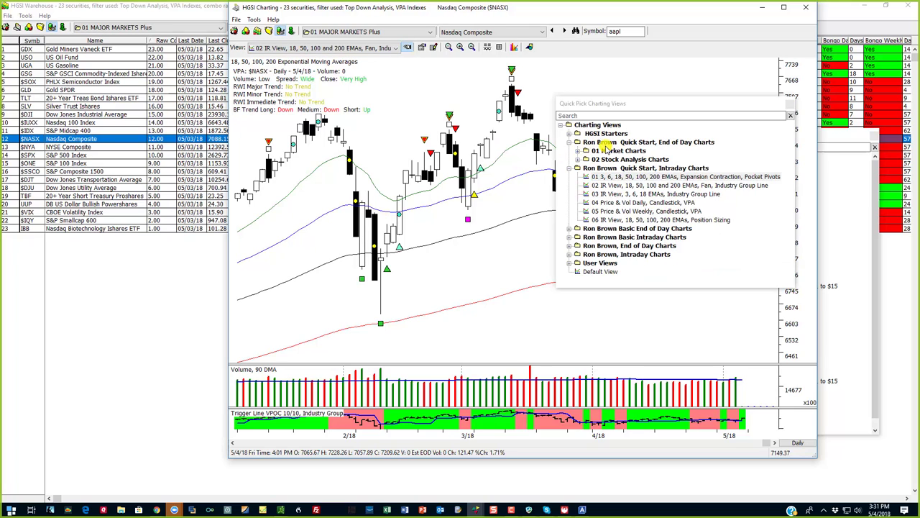
pyautogui.click(586, 151)
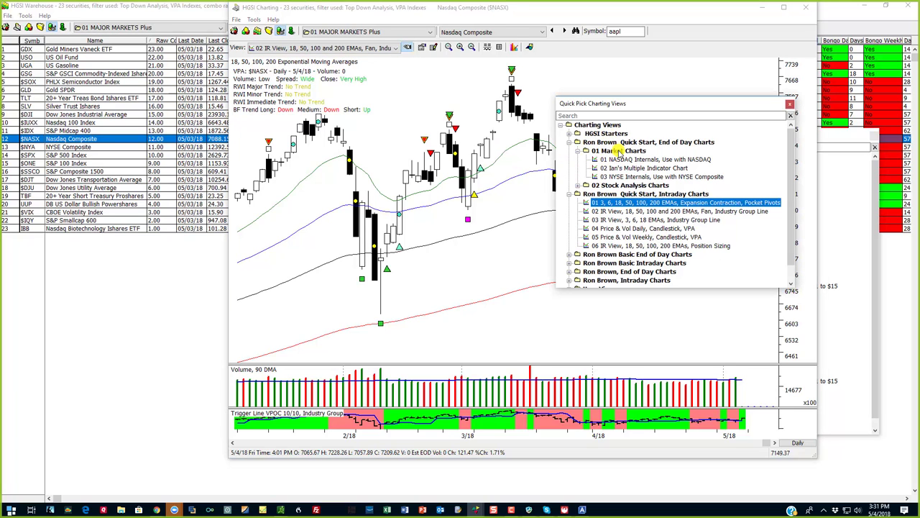
pyautogui.click(619, 159)
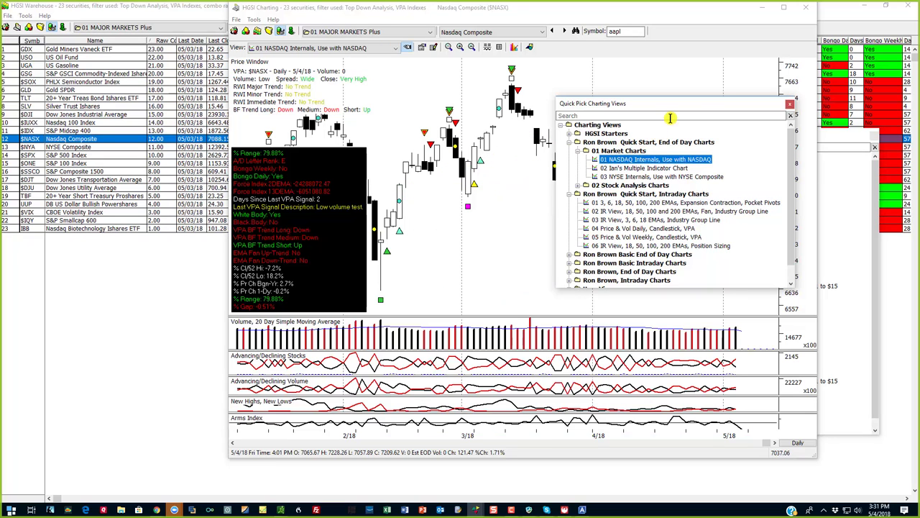
pyautogui.click(790, 104)
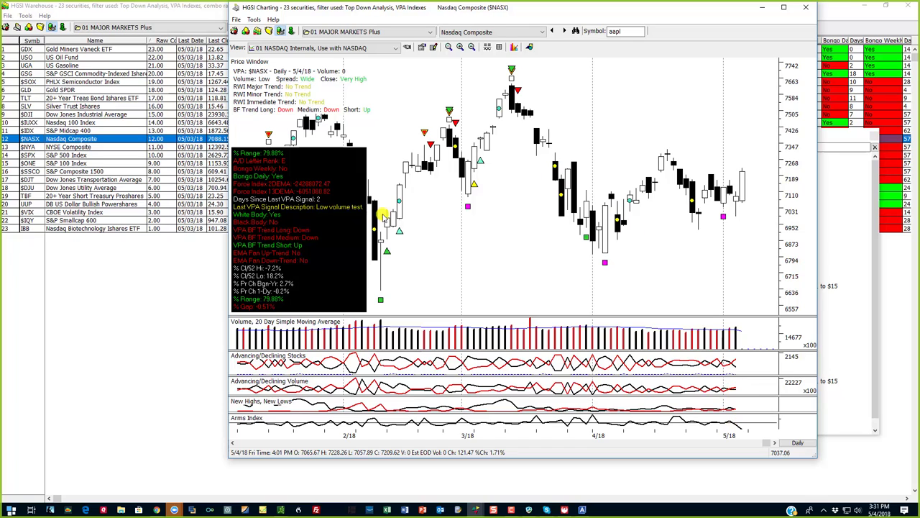
# Show the chart's data readout, enlarge it to reveal every line, examine the 5/3/18 market internals, and close it.
pyautogui.click(728, 165)
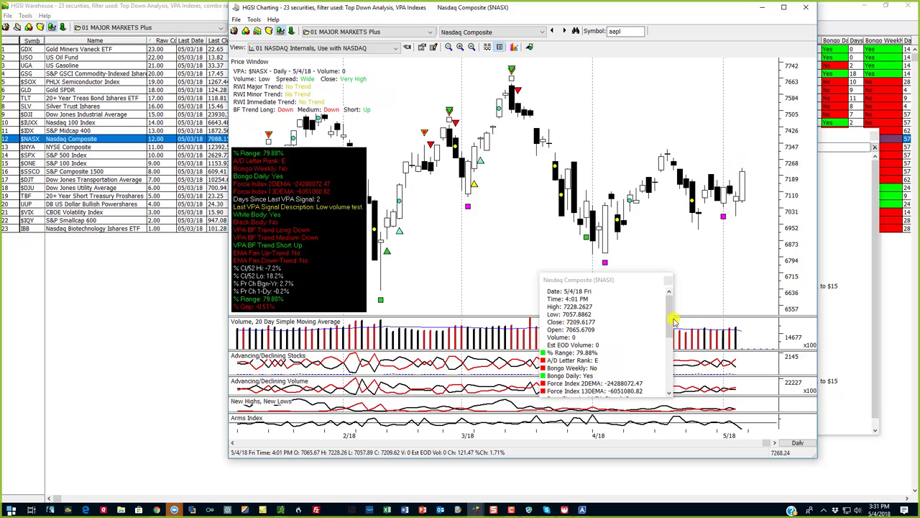
pyautogui.moveTo(559, 277); pyautogui.dragTo(399, 75)
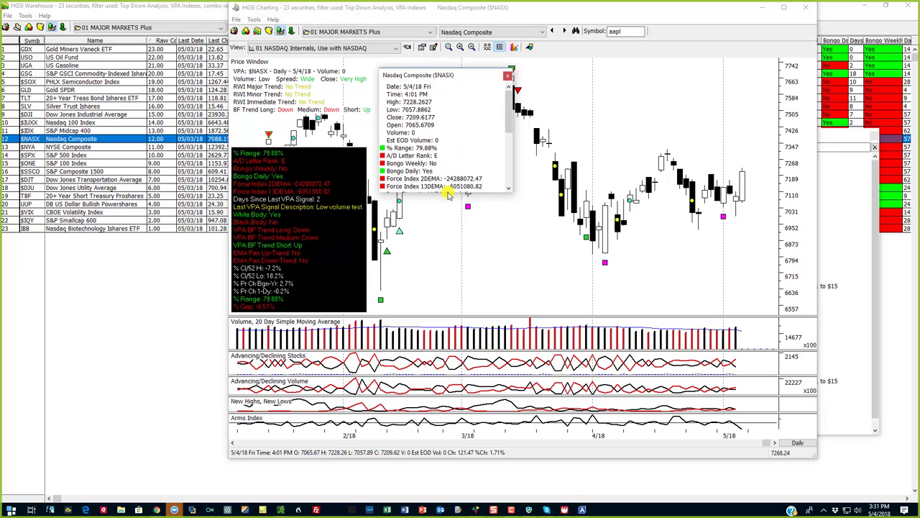
pyautogui.moveTo(447, 195); pyautogui.dragTo(460, 441)
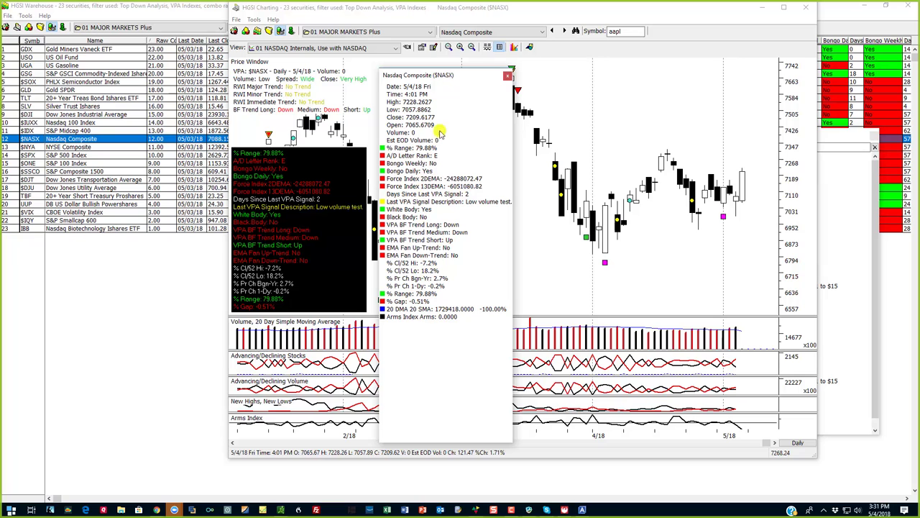
pyautogui.moveTo(447, 75); pyautogui.dragTo(441, 96)
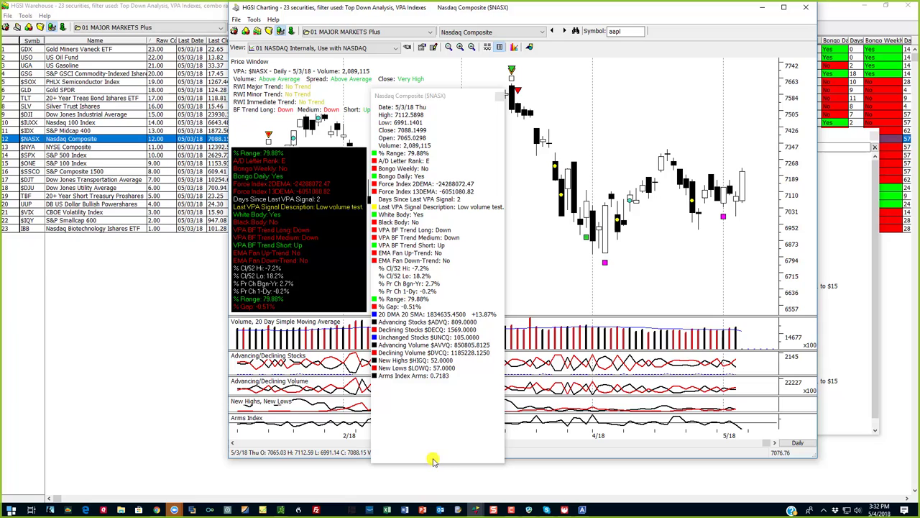
pyautogui.moveTo(432, 465); pyautogui.dragTo(437, 436)
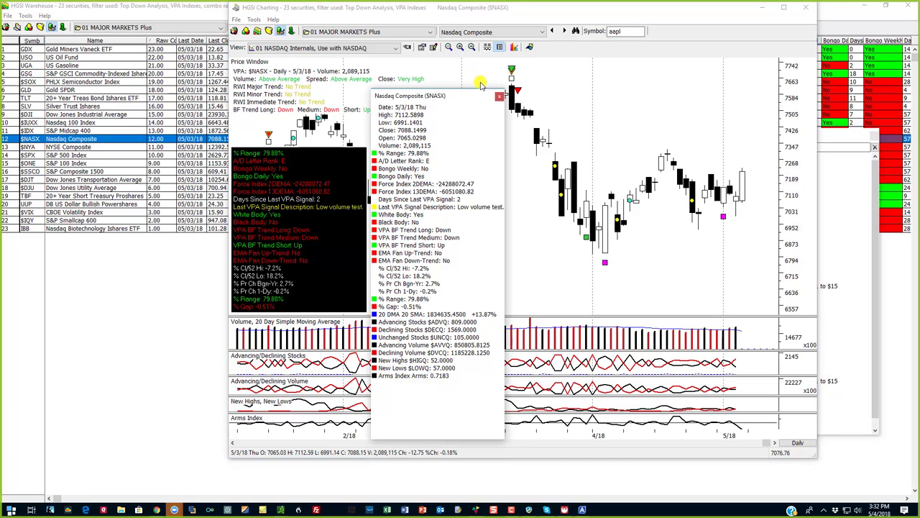
pyautogui.click(499, 95)
# View the Nasdaq Composite with the 02 Ian's Multiple Indicator Chart view, keeping the view list clear of the latest candles.
pyautogui.click(395, 48)
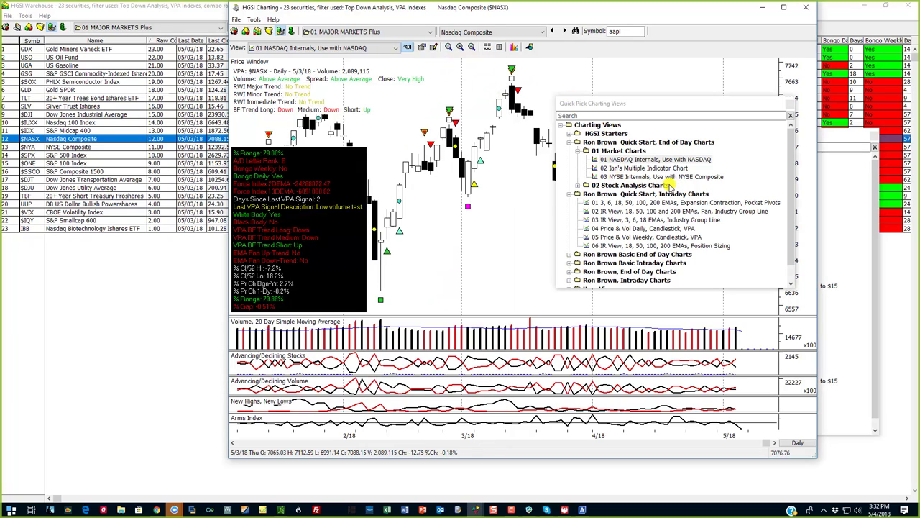
pyautogui.click(654, 168)
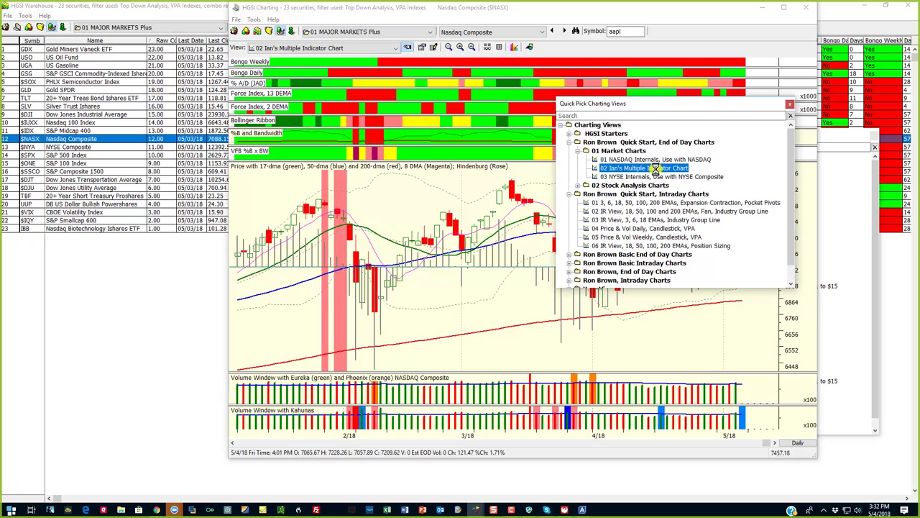
pyautogui.moveTo(643, 105); pyautogui.dragTo(493, 177)
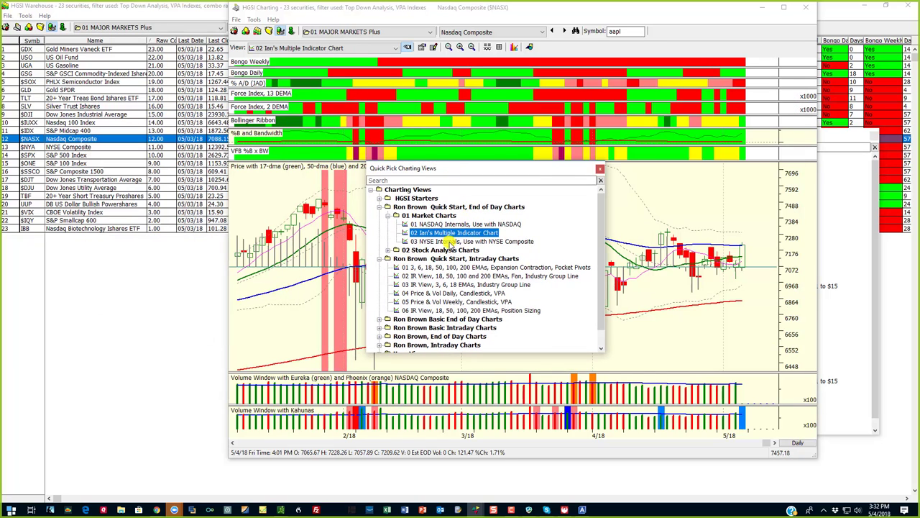
# Apply the intraday 04 Price & Vol Daily, Candlestick, VPA view and extend the chart back to before December 2017.
pyautogui.click(440, 294)
pyautogui.click(600, 170)
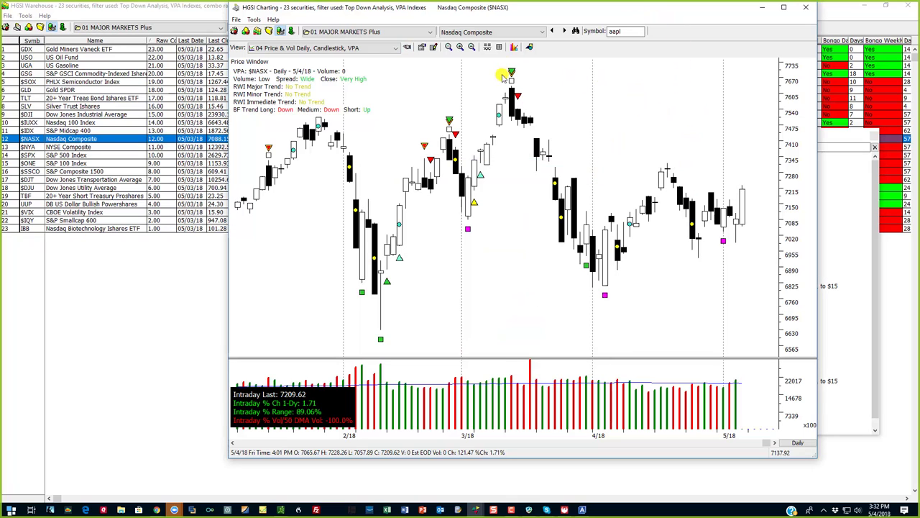
pyautogui.click(461, 48)
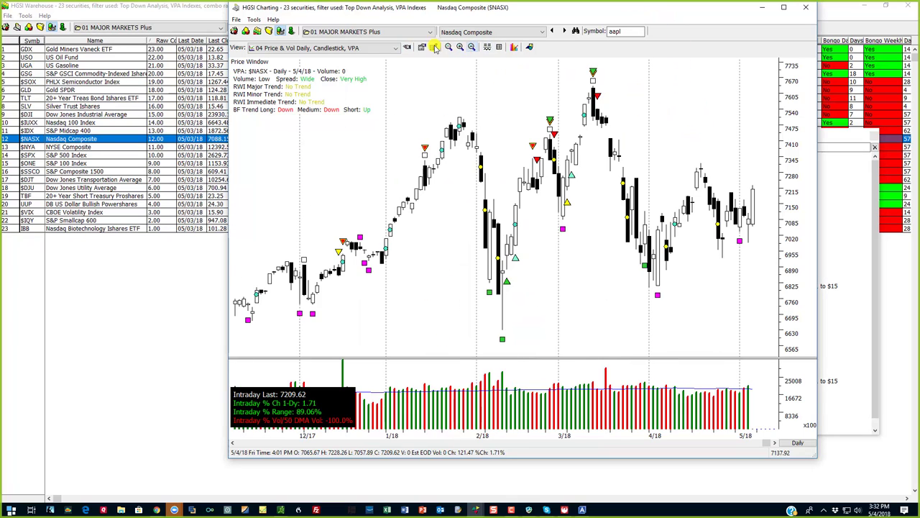
pyautogui.click(407, 46)
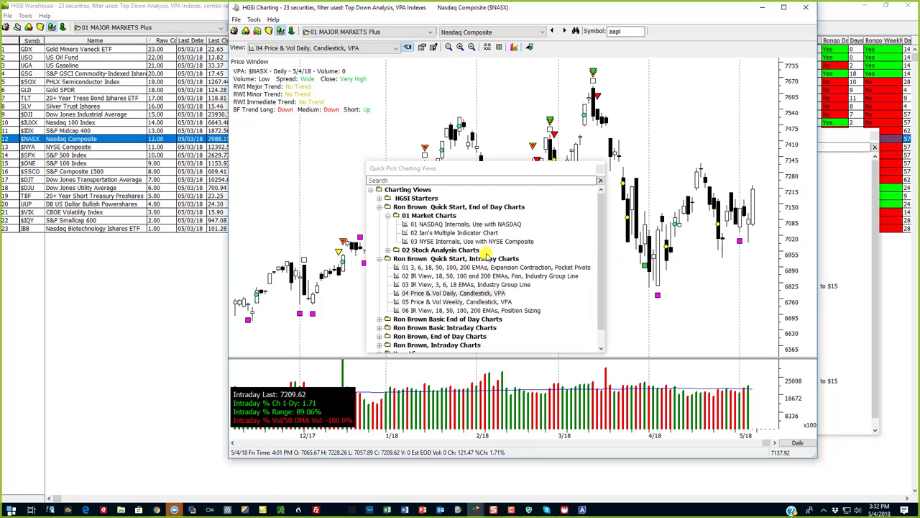
pyautogui.click(458, 293)
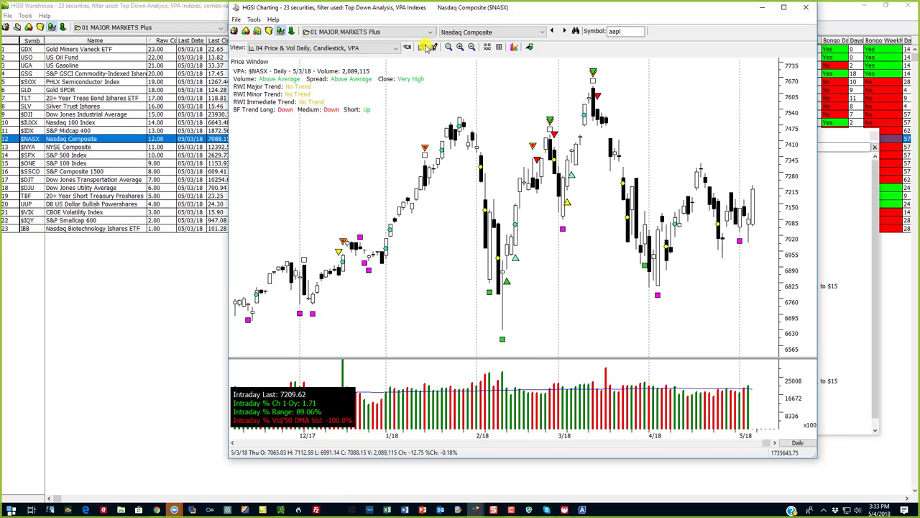
# Draw Fibonacci retracement levels on the Nasdaq Composite from the February low to the March high.
pyautogui.click(529, 46)
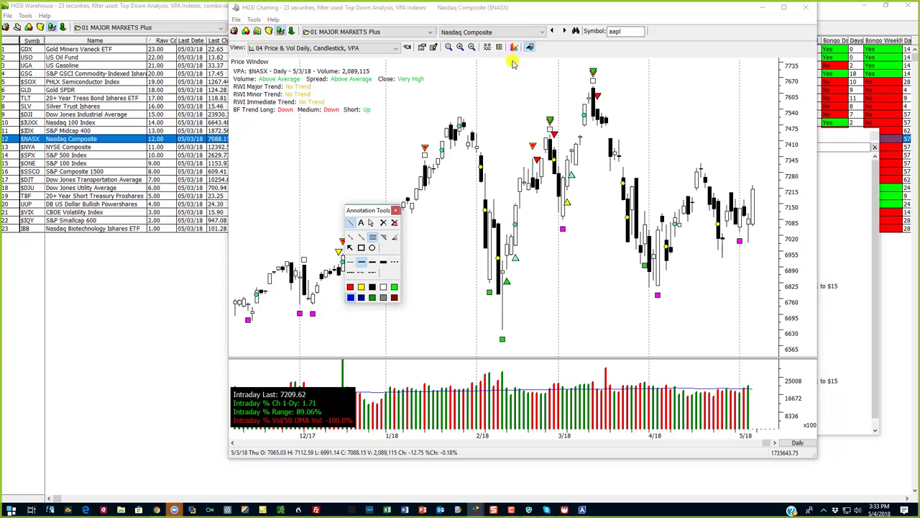
pyautogui.moveTo(368, 209)
pyautogui.mouseDown()
pyautogui.moveTo(264, 209)
pyautogui.moveTo(268, 220)
pyautogui.mouseUp()
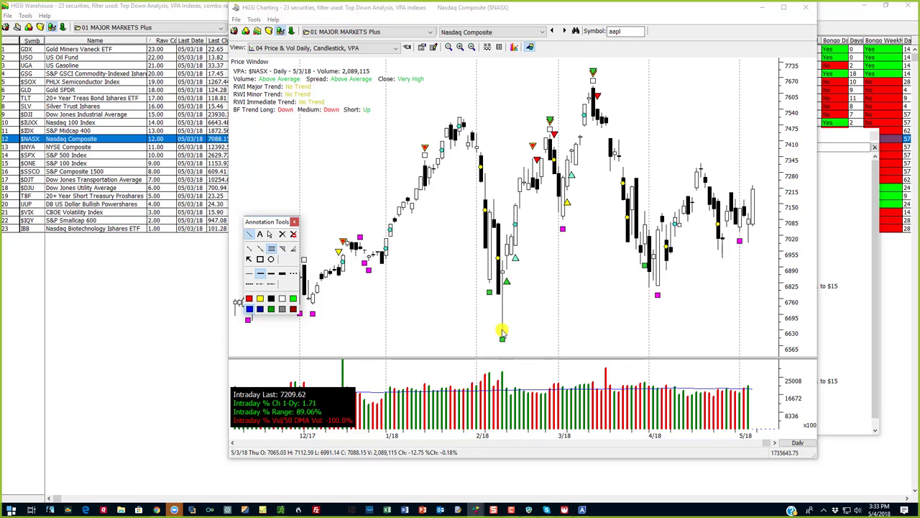
pyautogui.moveTo(502, 332)
pyautogui.mouseDown()
pyautogui.moveTo(594, 4)
pyautogui.moveTo(600, 86)
pyautogui.mouseUp()
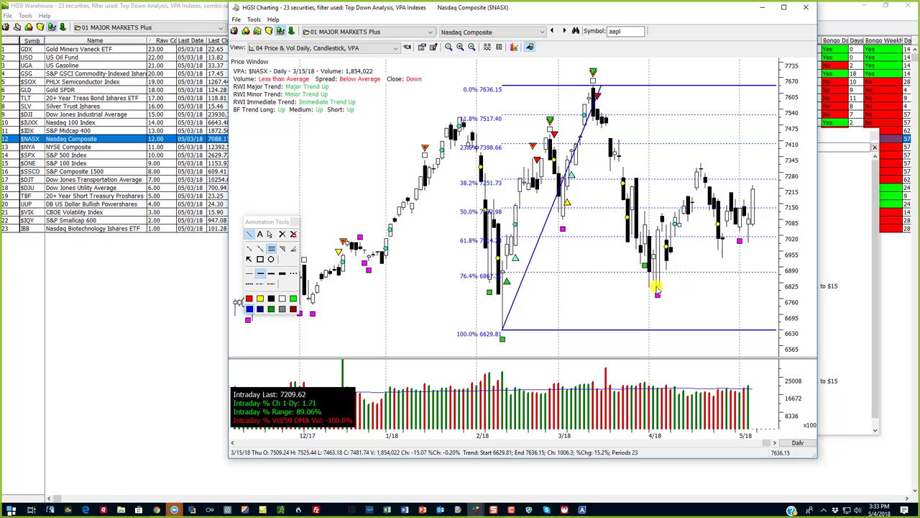
pyautogui.click(724, 262)
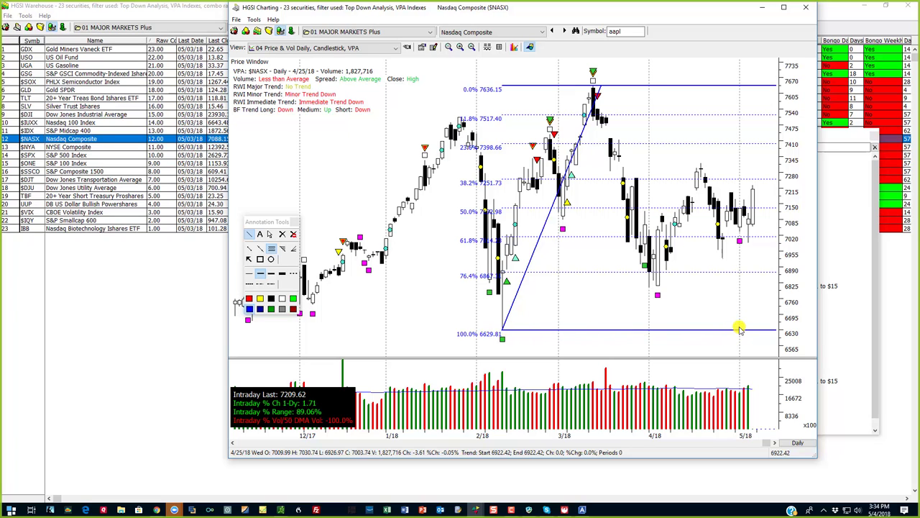
# Clear all annotations from the Nasdaq Composite chart and close the annotation tools.
pyautogui.click(293, 235)
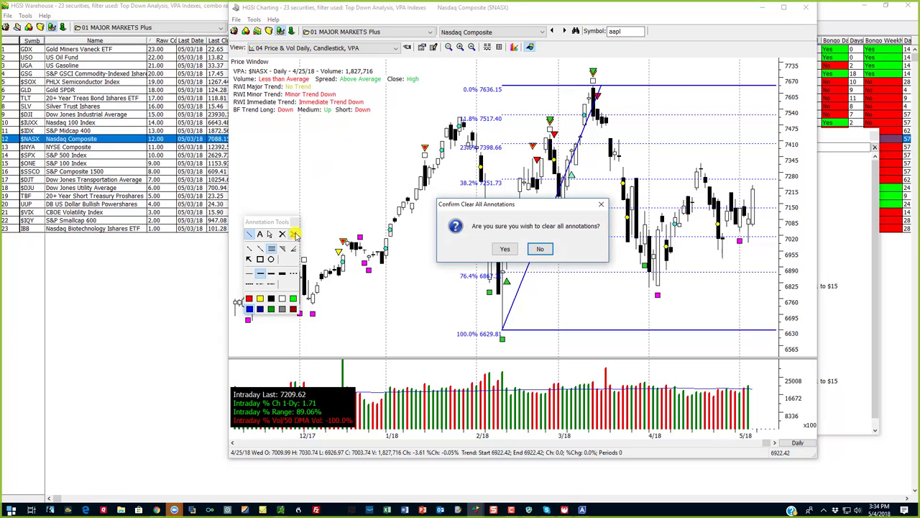
pyautogui.click(505, 248)
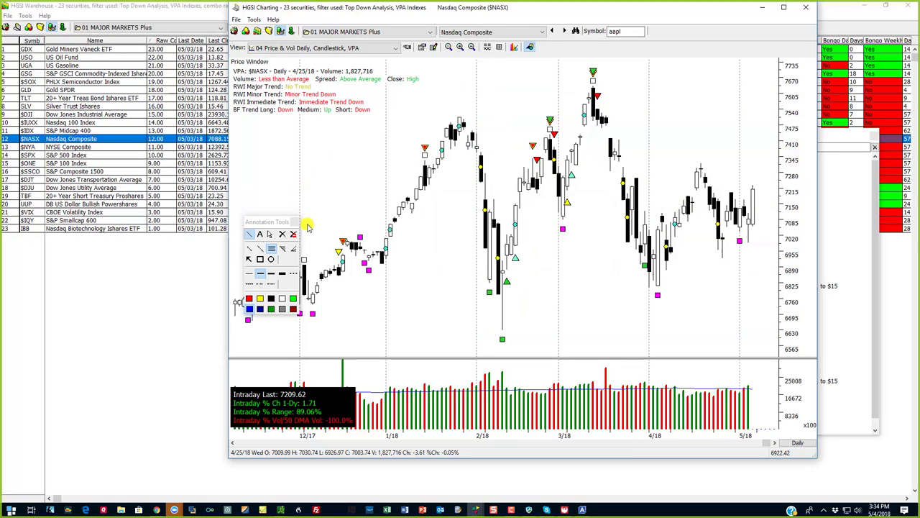
pyautogui.click(292, 223)
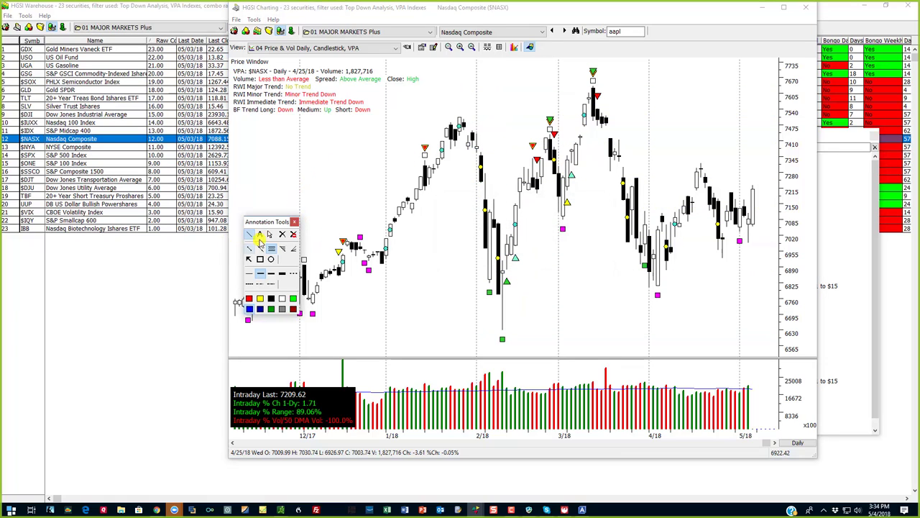
pyautogui.click(294, 222)
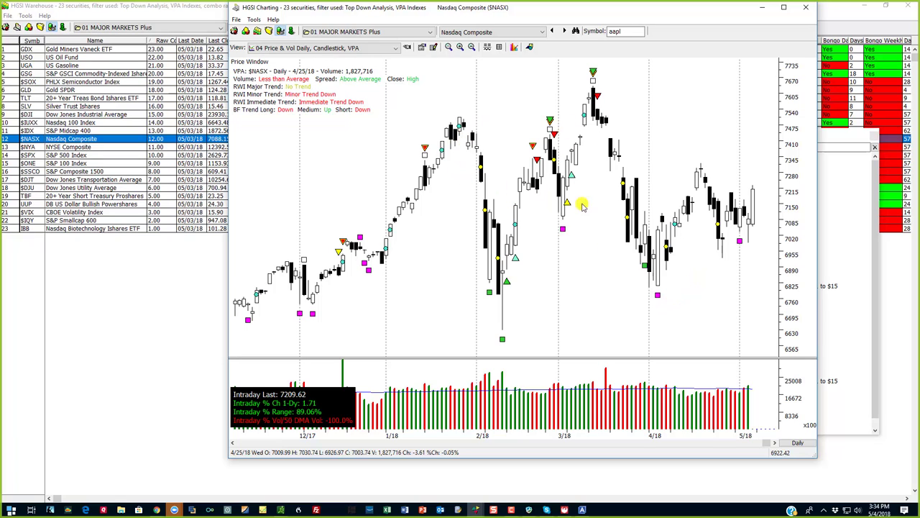
# Return to the warehouse list, load All Securities, and apply the End of Day 07 Earnings Due Dates, Stocks view.
pyautogui.click(170, 141)
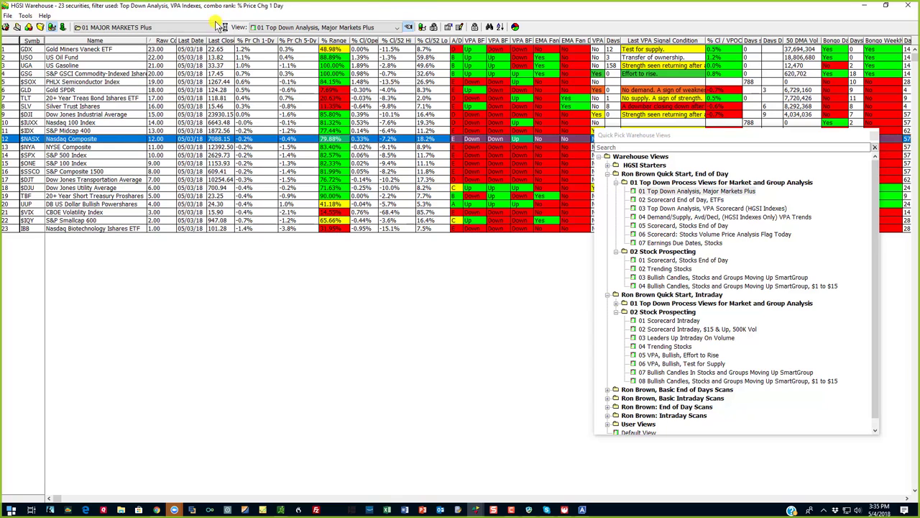
pyautogui.doubleClick(271, 6)
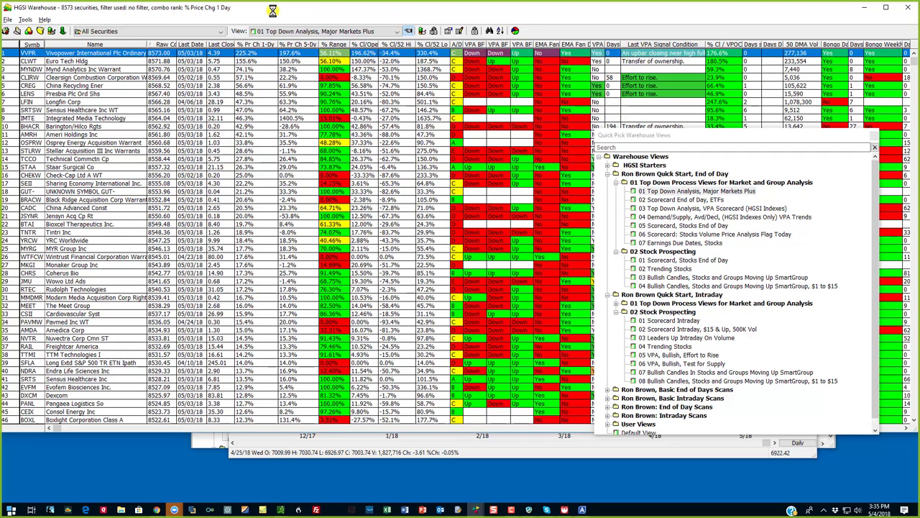
pyautogui.hotkey('ctrl', 'f')
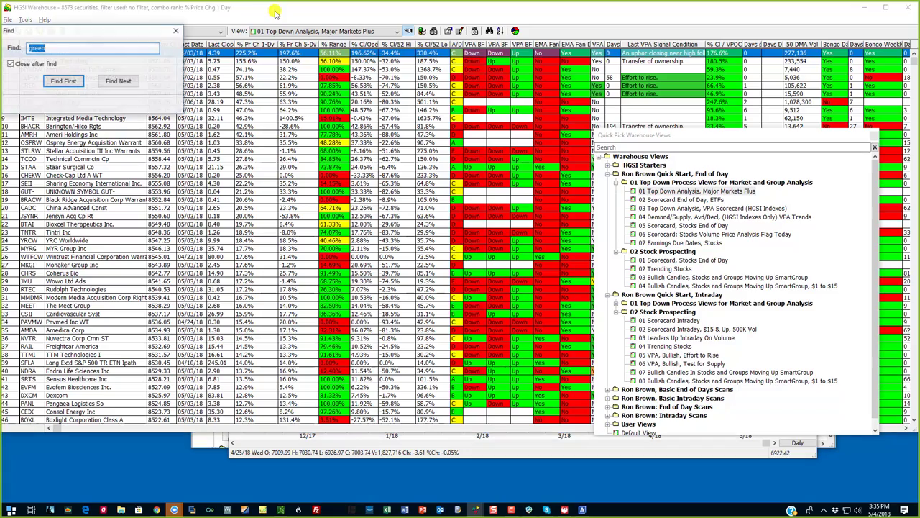
pyautogui.click(179, 33)
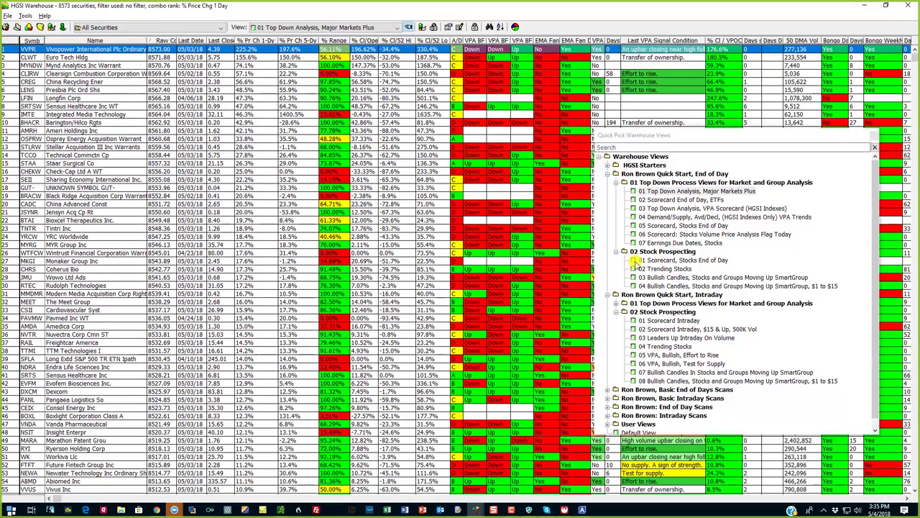
pyautogui.click(423, 28)
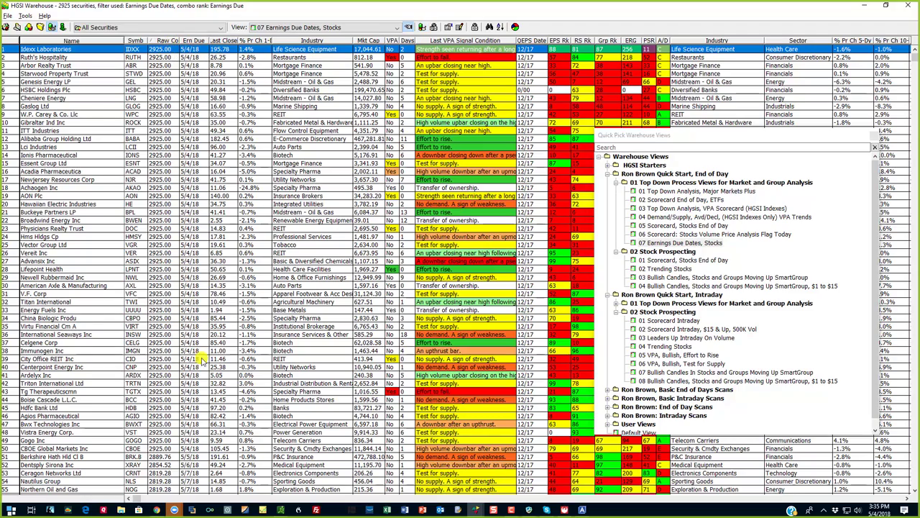
# Examine the stocks' upcoming earnings due dates, comparing the nearest dates with those at the end of the list.
pyautogui.scroll(-5, 193, 382)
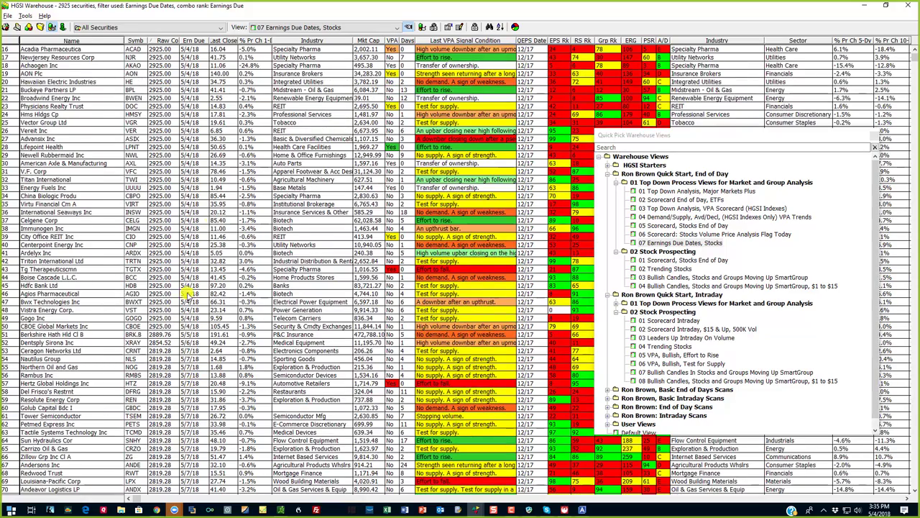
pyautogui.scroll(-2, 196, 245)
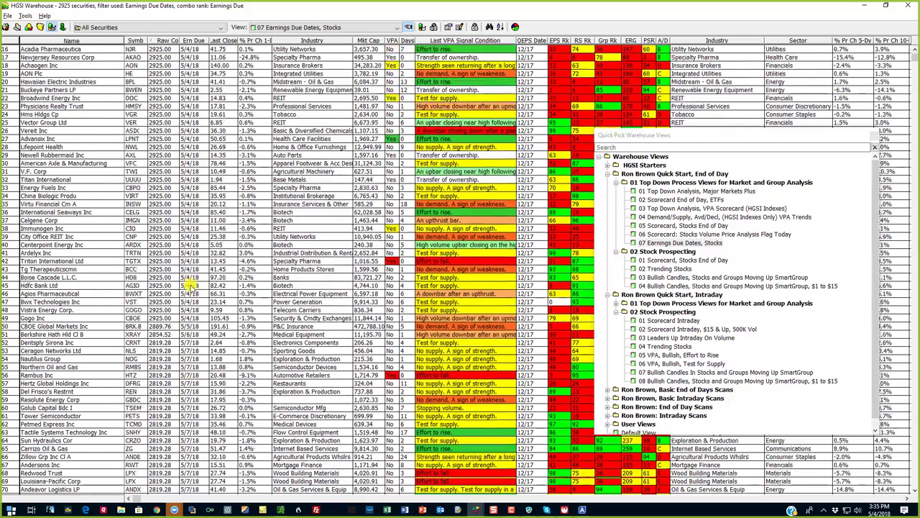
pyautogui.scroll(-11, 193, 302)
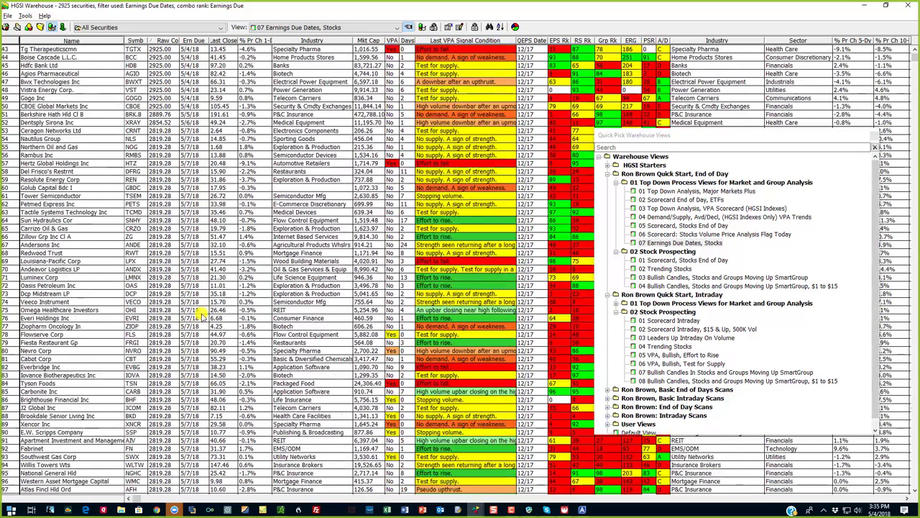
pyautogui.scroll(4, 201, 320)
pyautogui.scroll(8, 204, 66)
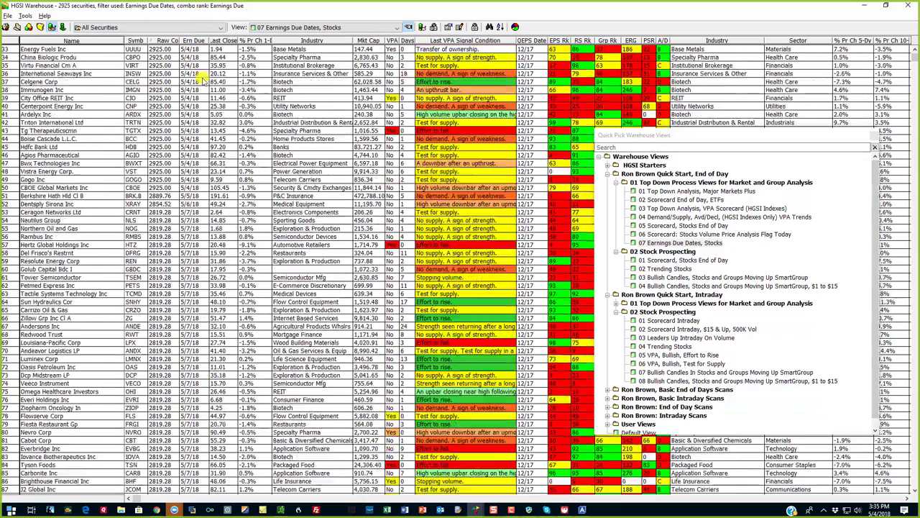
pyautogui.hotkey('ctrl', 'End')
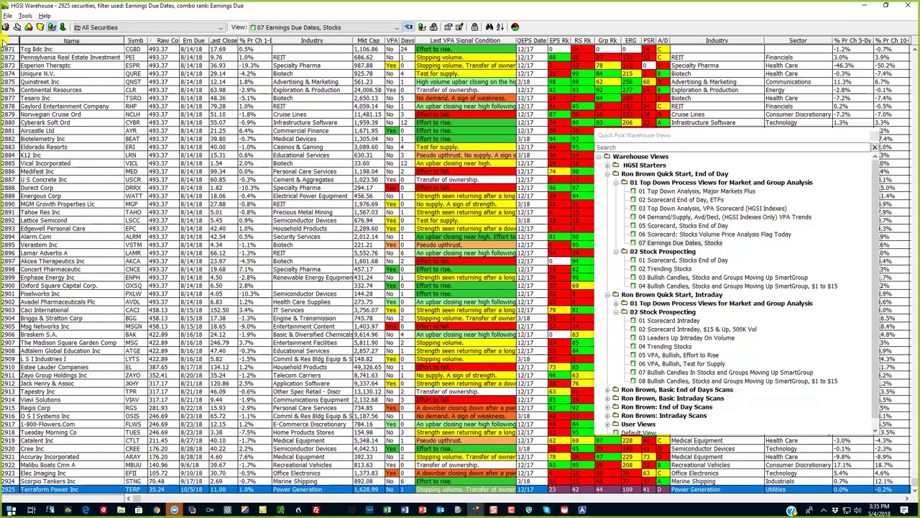
# Go back to the first security in the earnings list and collapse the subfolders of both Quick Start view folders.
pyautogui.hotkey('ctrl', 'Home')
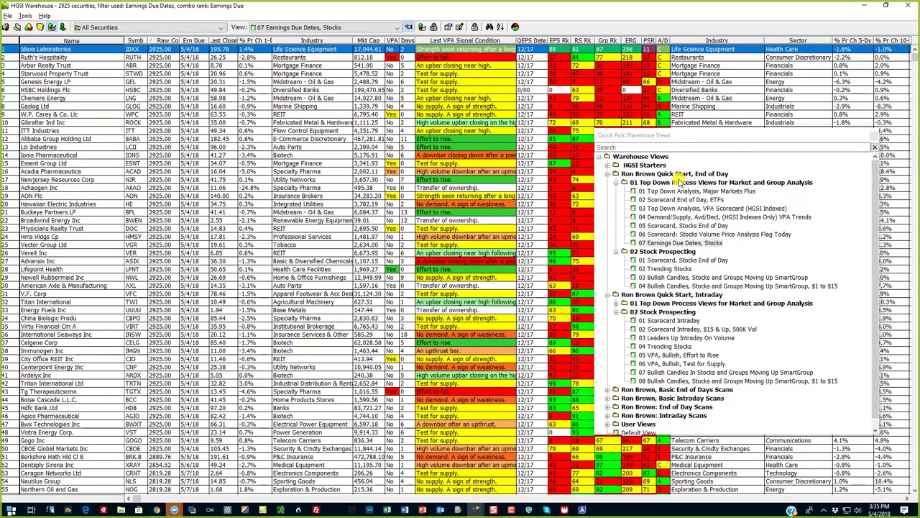
pyautogui.click(617, 182)
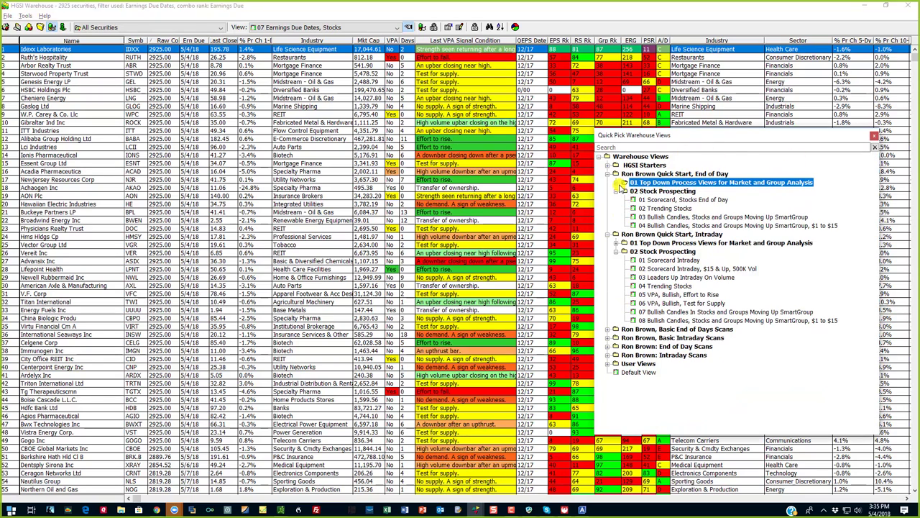
pyautogui.click(623, 191)
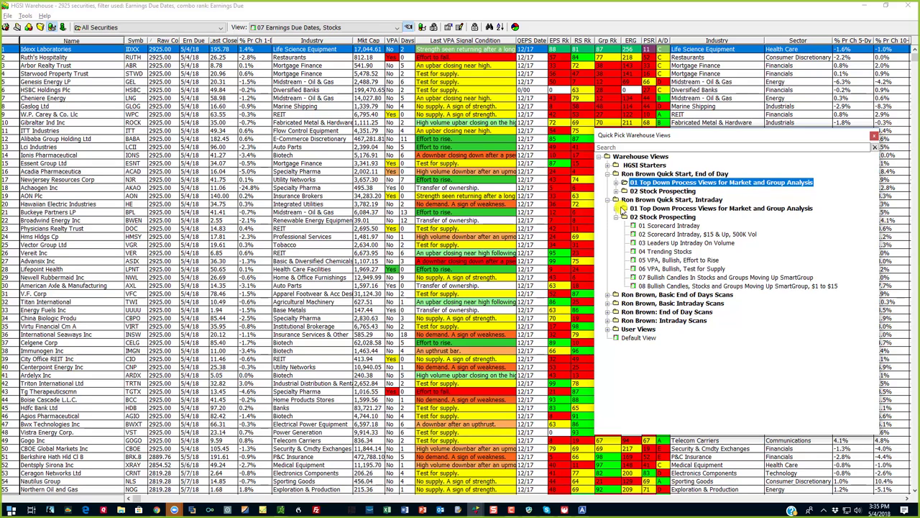
pyautogui.click(618, 217)
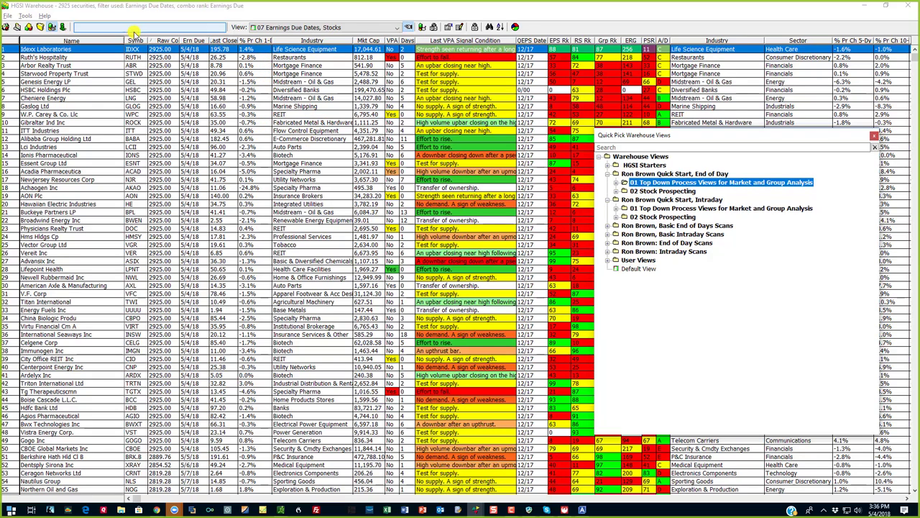
# Open the group designer and collapse its User Groups and HGS Reference Groups folders.
pyautogui.click(5, 27)
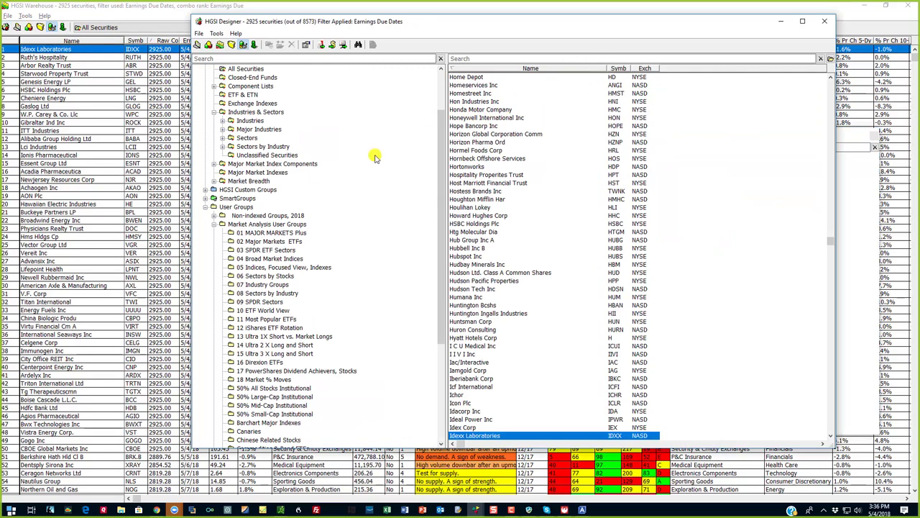
pyautogui.click(212, 207)
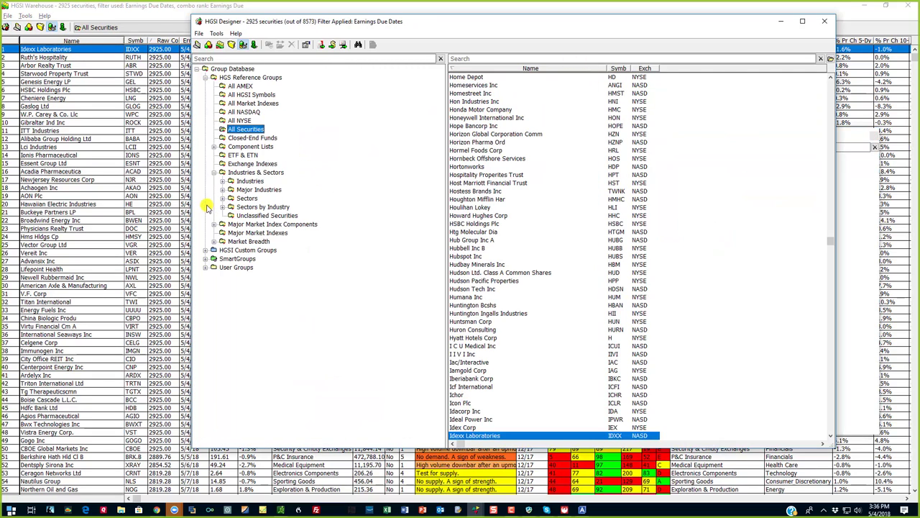
pyautogui.click(214, 77)
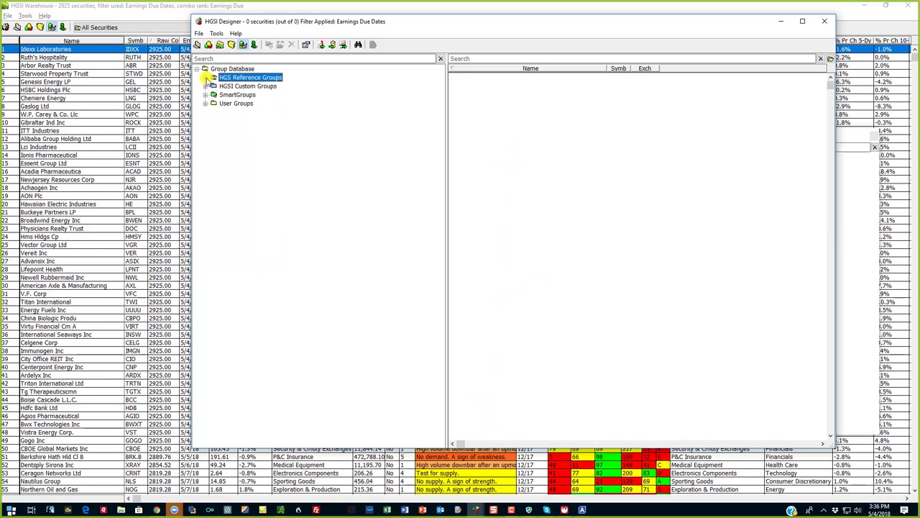
# Open the group subscriptions manager, keep HGSI TOP 50 and HGSI Starters subscribed, and accept the selection.
pyautogui.click(200, 35)
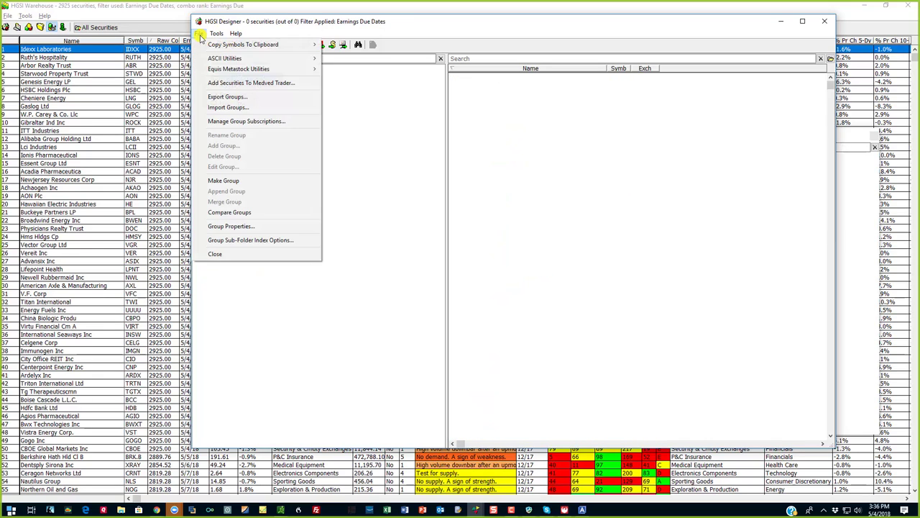
pyautogui.click(227, 122)
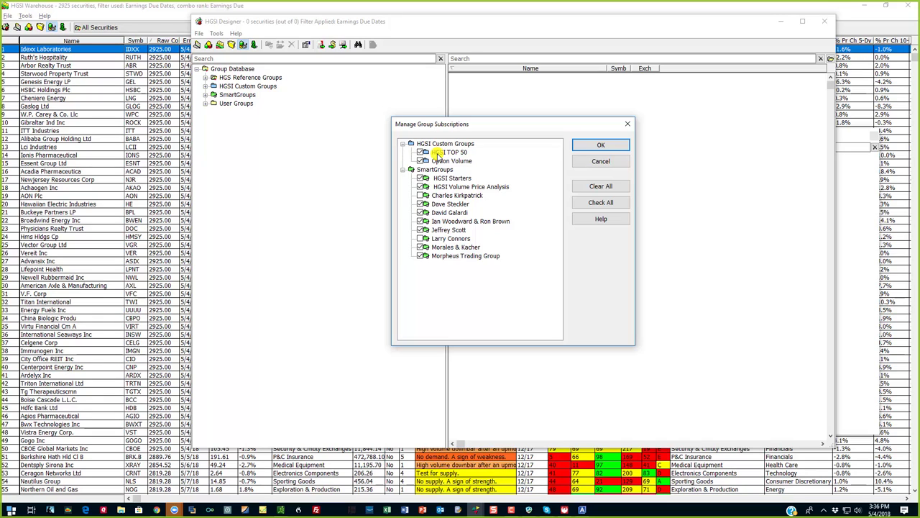
pyautogui.click(421, 152)
pyautogui.click(422, 154)
pyautogui.click(422, 178)
pyautogui.click(616, 145)
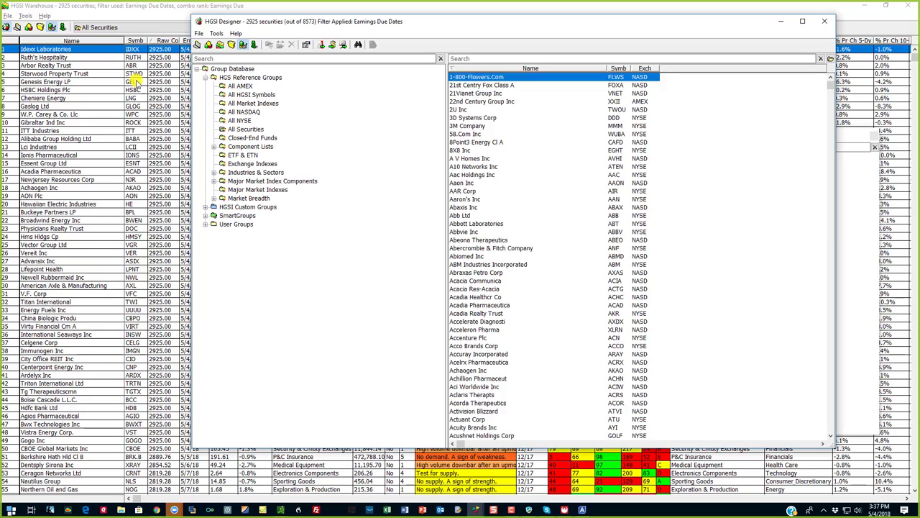
# Expand SmartGroups to review the subscribed groups, and close the group designer.
pyautogui.click(206, 216)
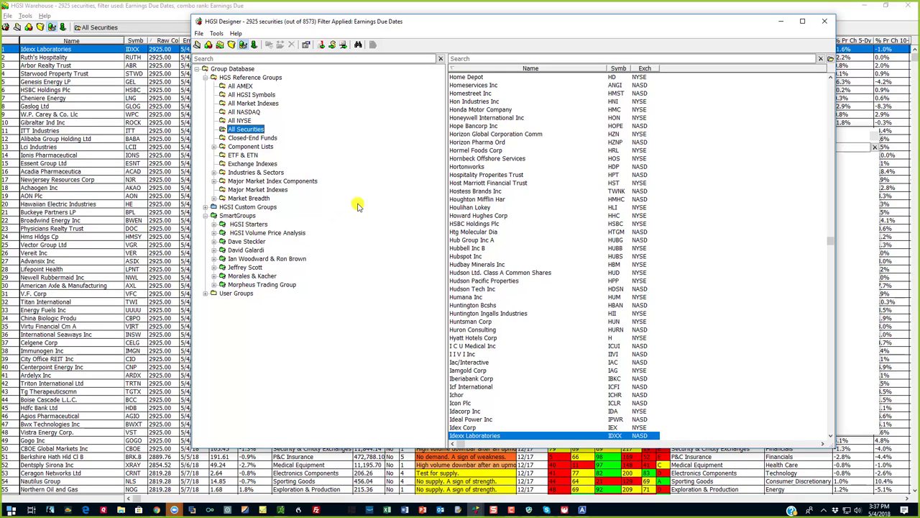
pyautogui.scroll(15, 358, 207)
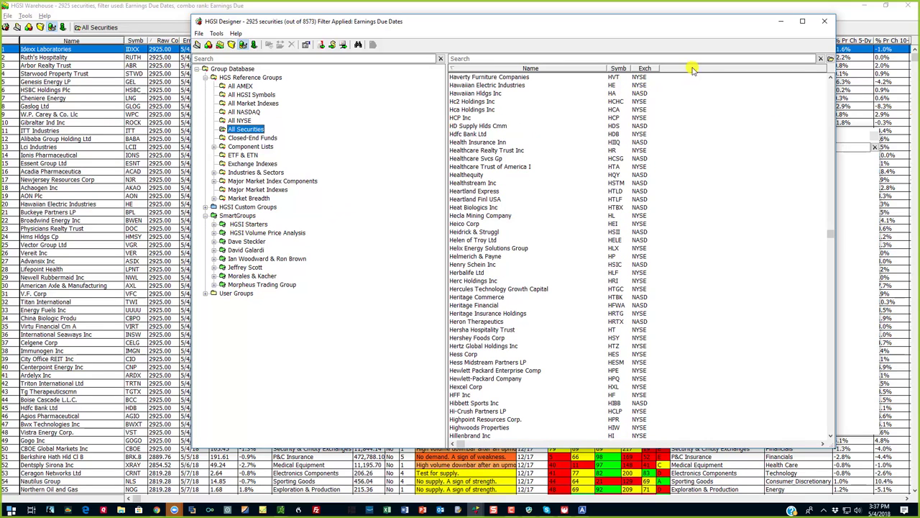
pyautogui.click(829, 27)
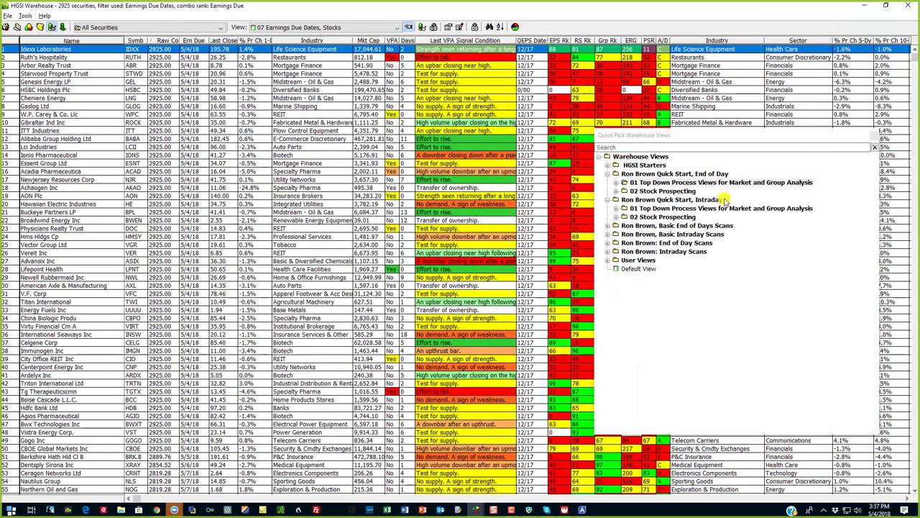
# Collapse the End of Day and Intraday Quick Start folders and close the quick pick list of warehouse views.
pyautogui.click(607, 174)
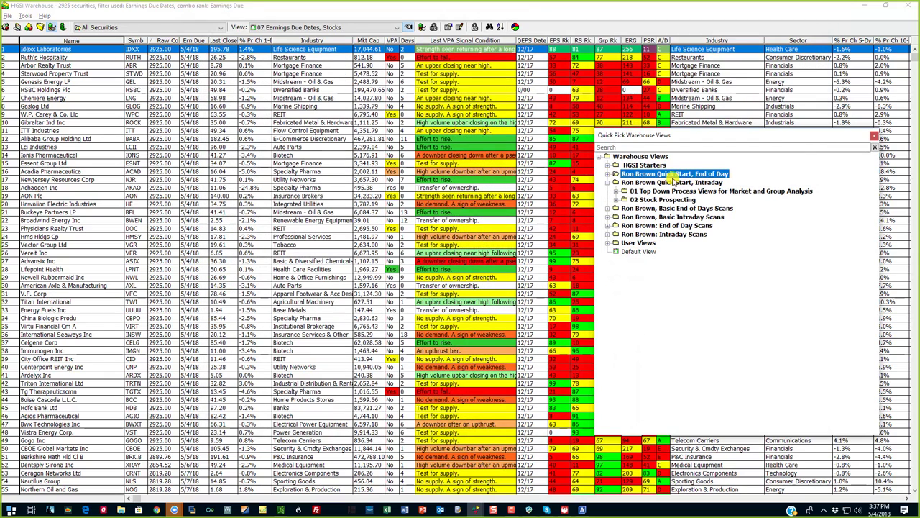
pyautogui.click(684, 175)
pyautogui.click(607, 184)
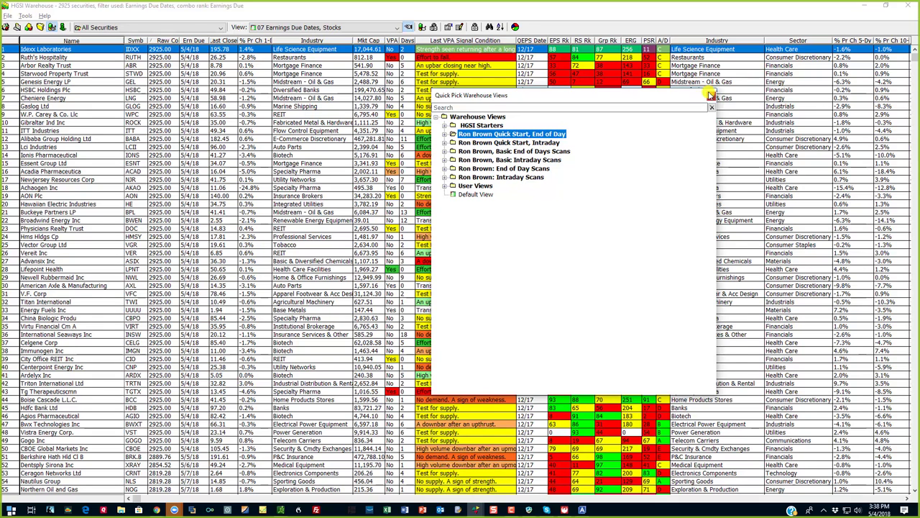
pyautogui.click(711, 95)
# Open the chart window for Career Education (CECO) and switch its price chart from daily to weekly.
pyautogui.doubleClick(537, 48)
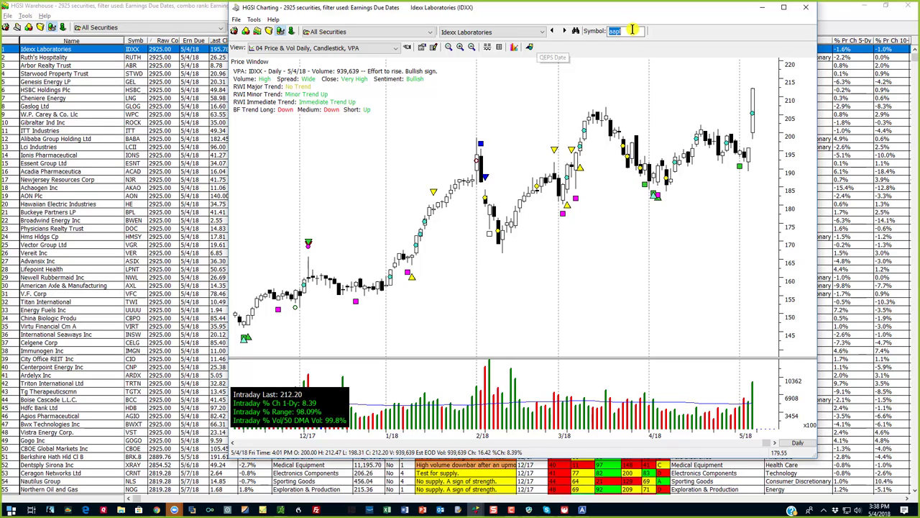
pyautogui.write('ceco')
pyautogui.press('Return')
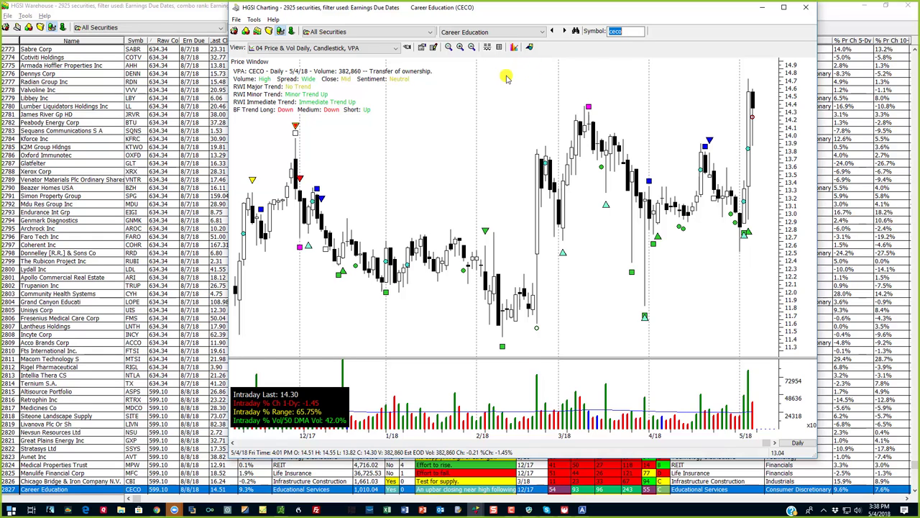
pyautogui.scroll(-1, 506, 77)
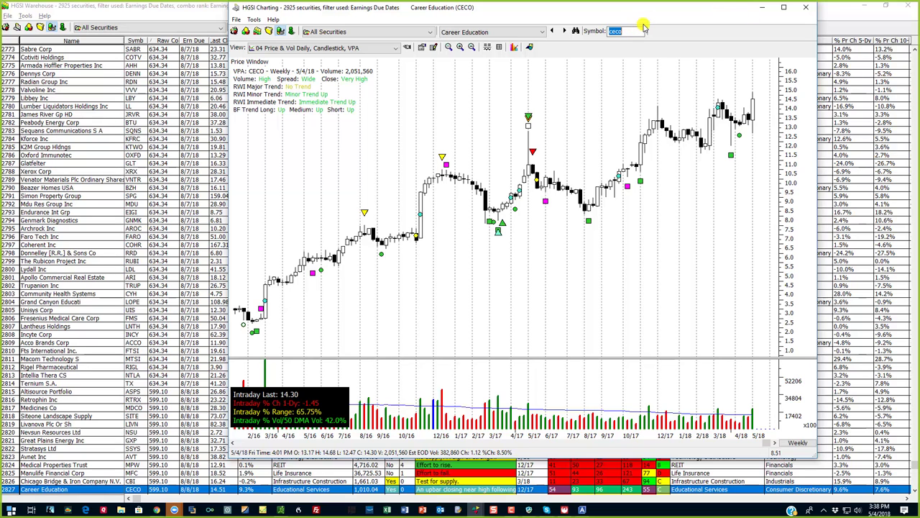
# Load Align Technology (ALGN) into the chart and switch it from the weekly to the daily period.
pyautogui.write('algn')
pyautogui.press('Return')
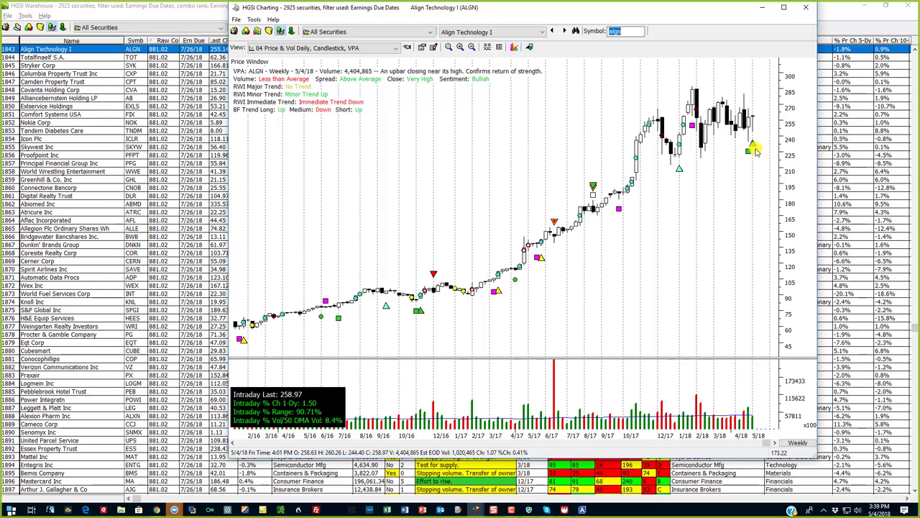
pyautogui.click(565, 31)
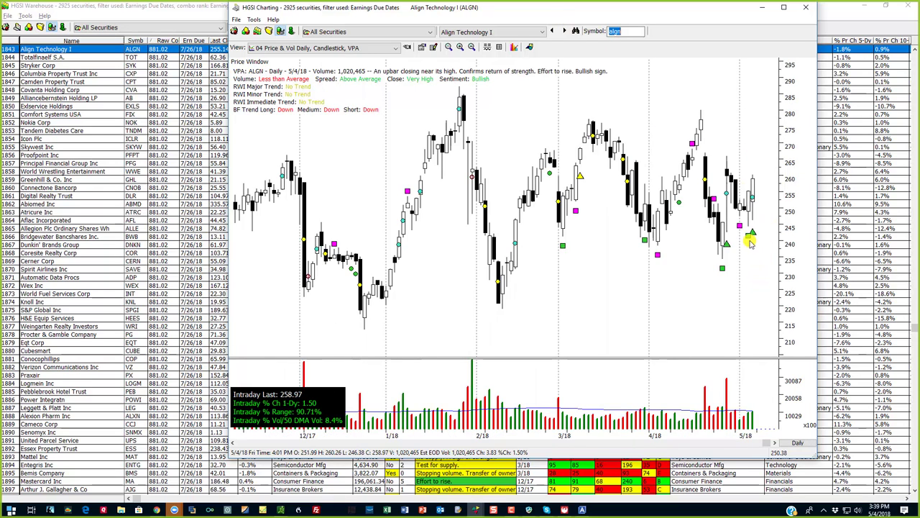